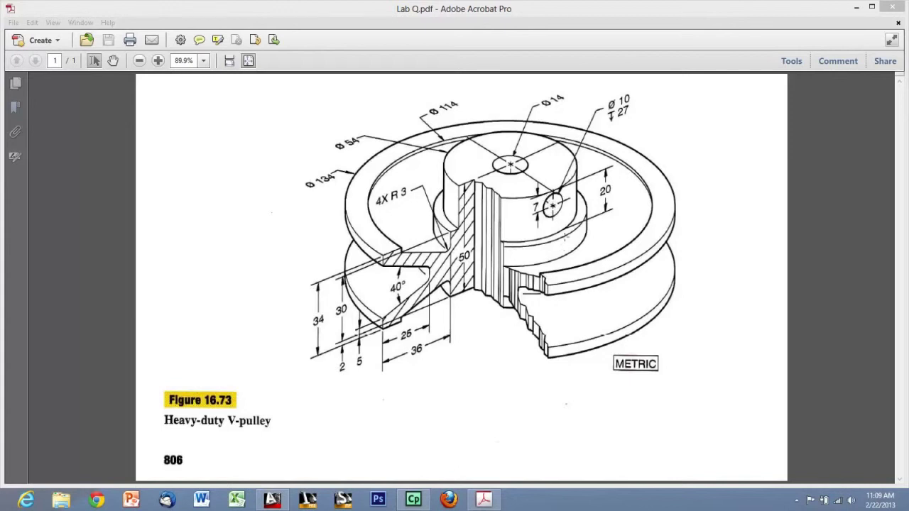
Step: Switch to AutoCAD, set PERSPECTIVE to 0 for a parallel view, and turn off the grid
click(272, 500)
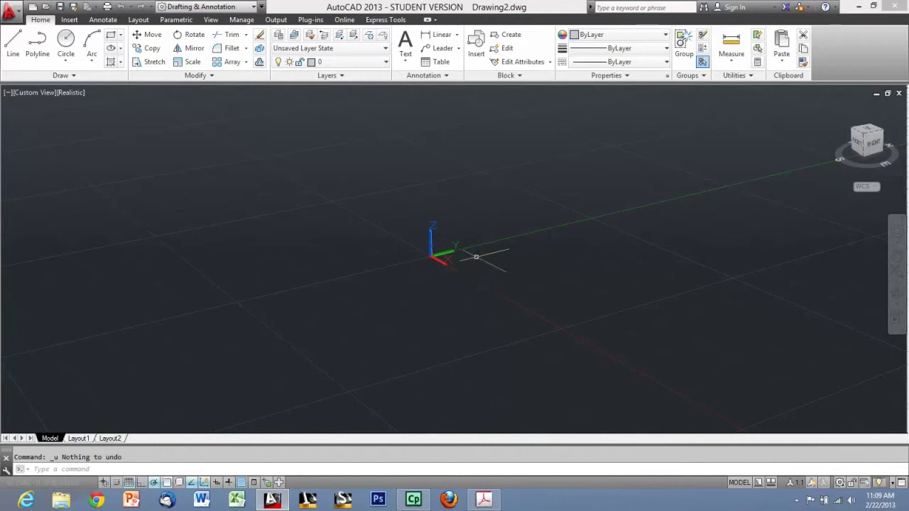
text(PERSPECTIVE)
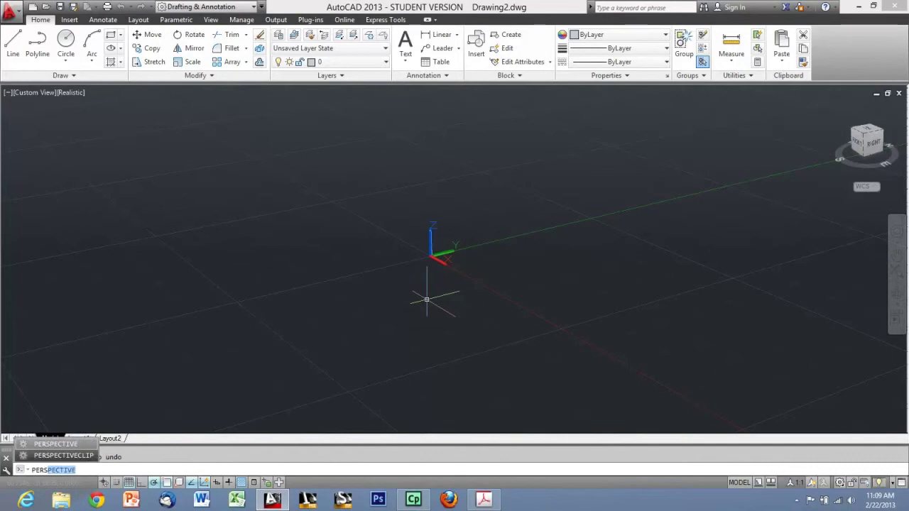
key(Return)
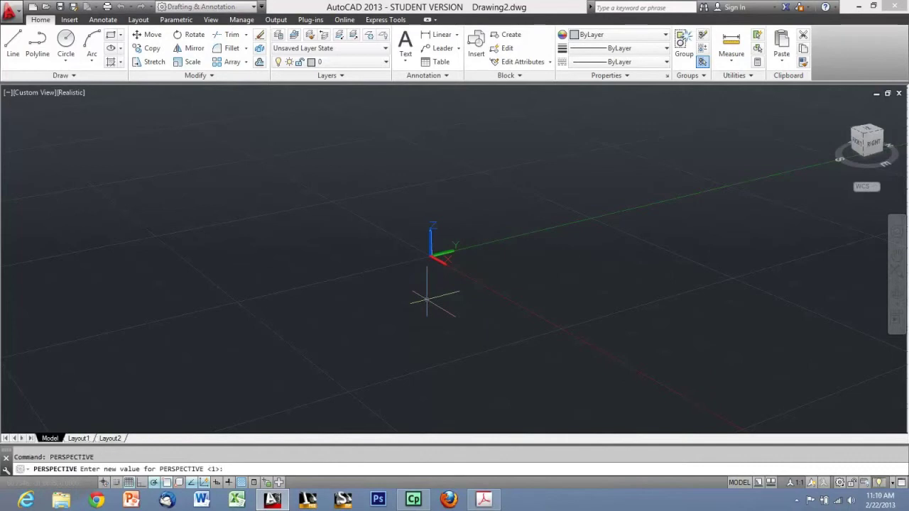
text(0)
key(Return)
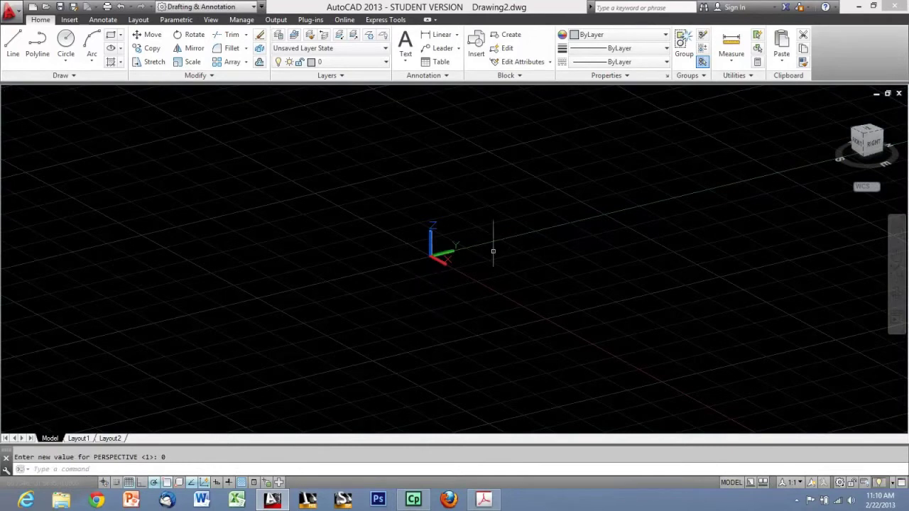
click(128, 482)
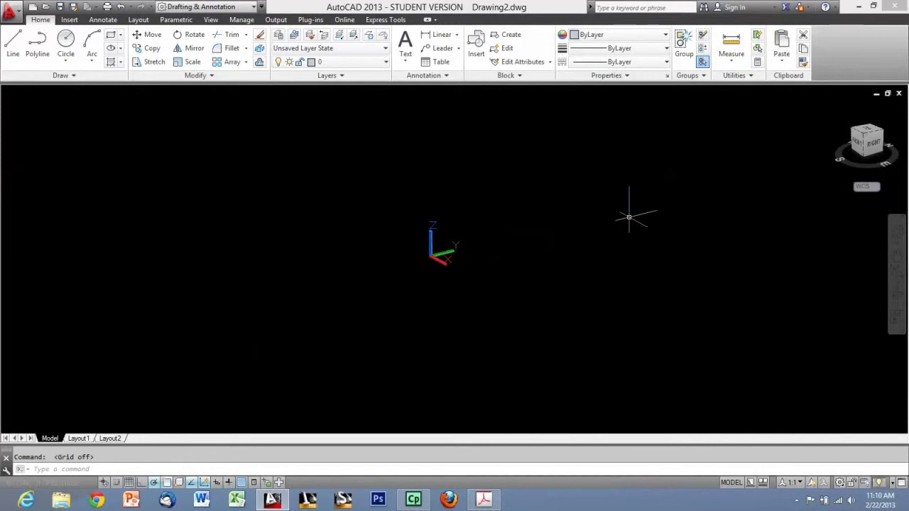
Step: Set the drawing's insertion scale units to millimeters
text(units)
key(Return)
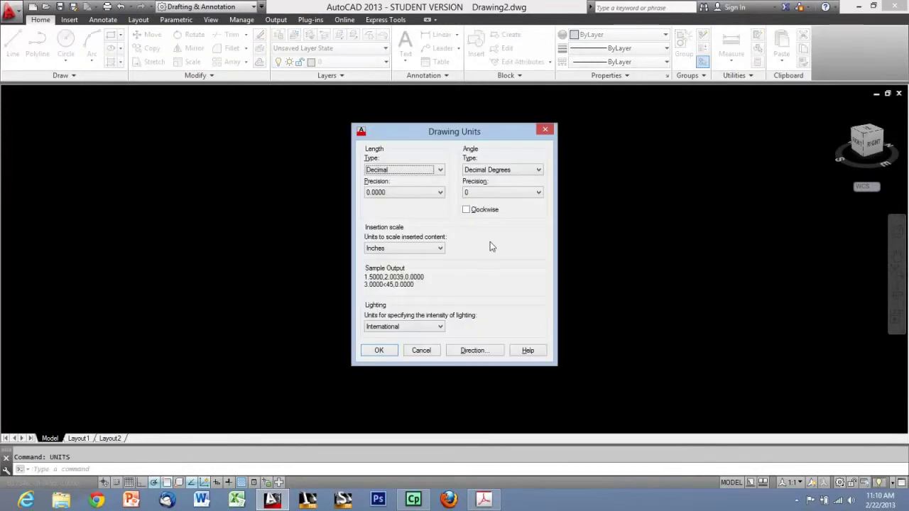
click(410, 250)
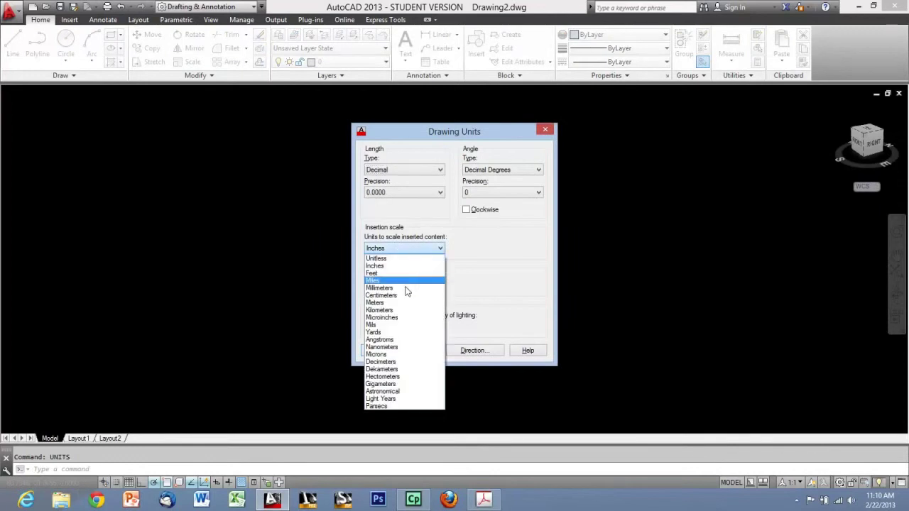
click(407, 291)
click(379, 350)
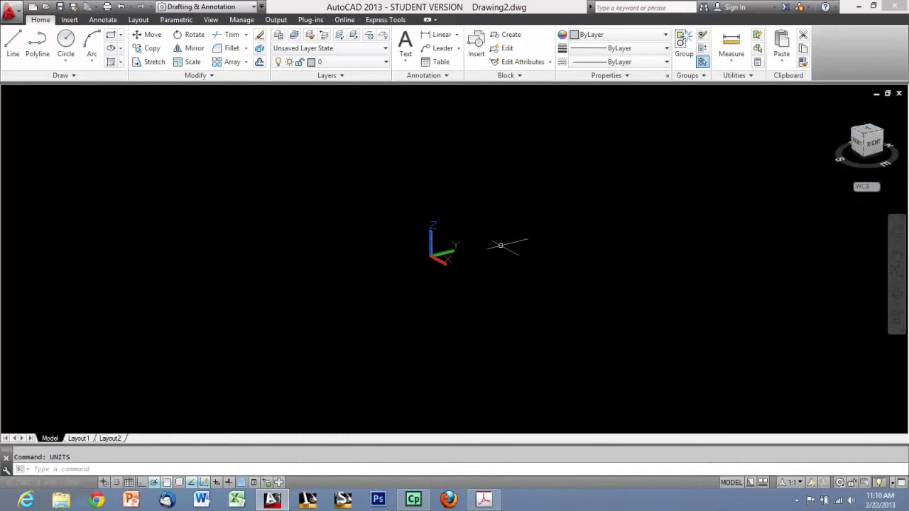
Step: Orient the model to the top view and rotate it so north points up
click(502, 250)
click(662, 275)
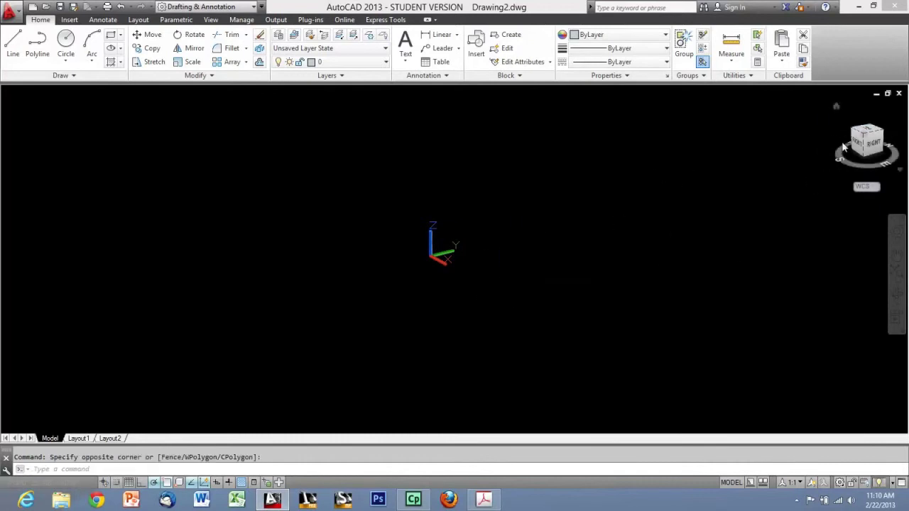
click(867, 132)
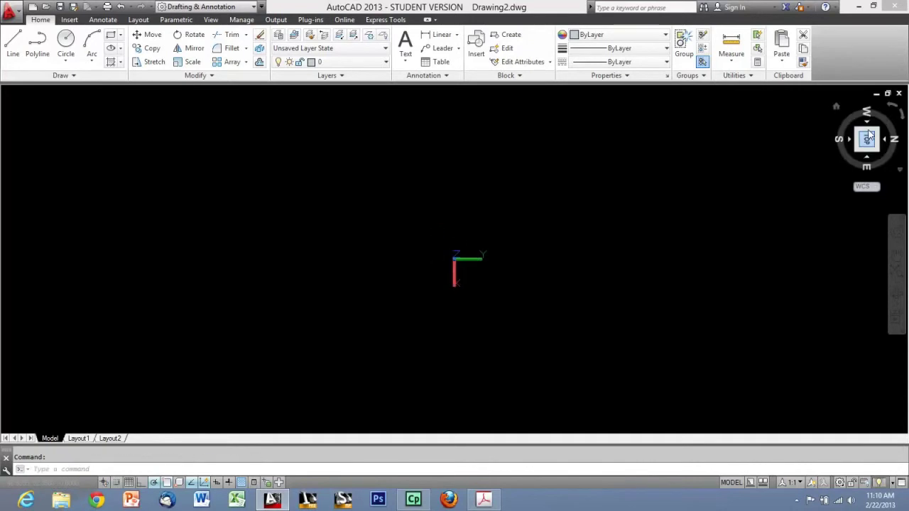
click(892, 108)
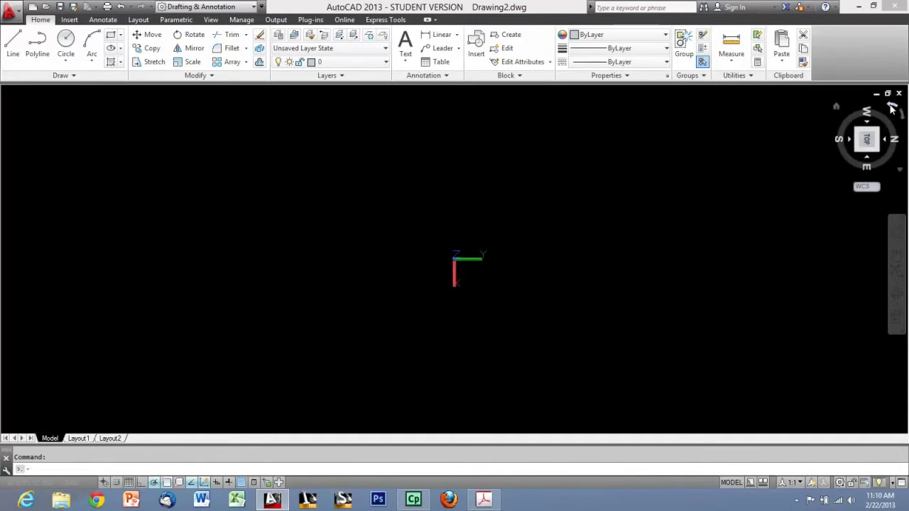
scroll(451, 249, up, 4)
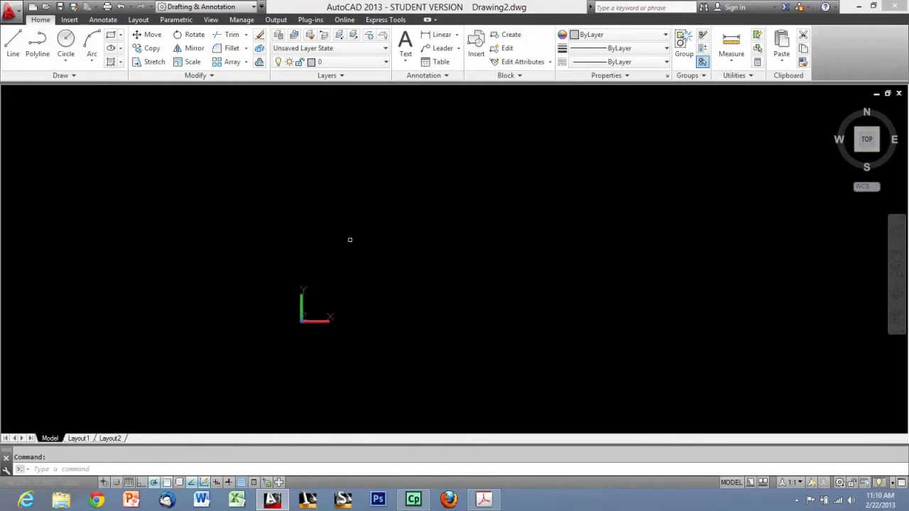
Step: Change the color of layer 0 to white, index color 7
click(18, 52)
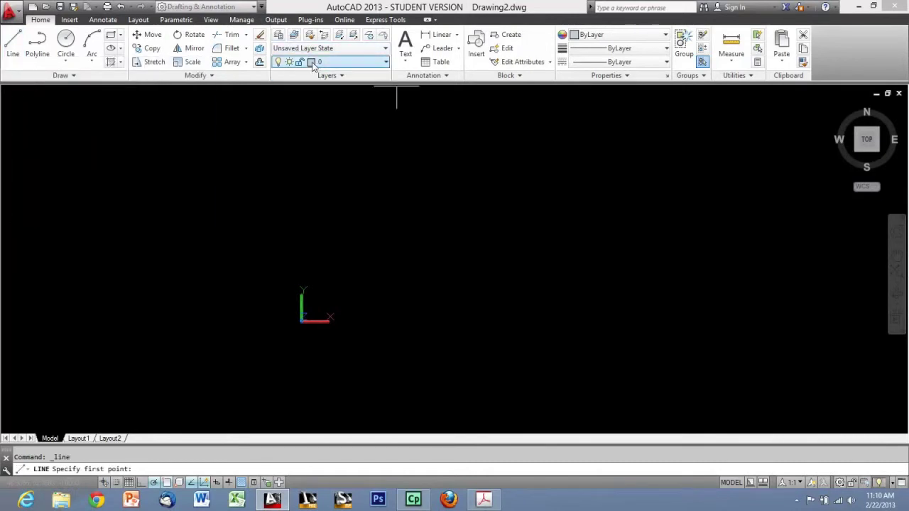
click(282, 40)
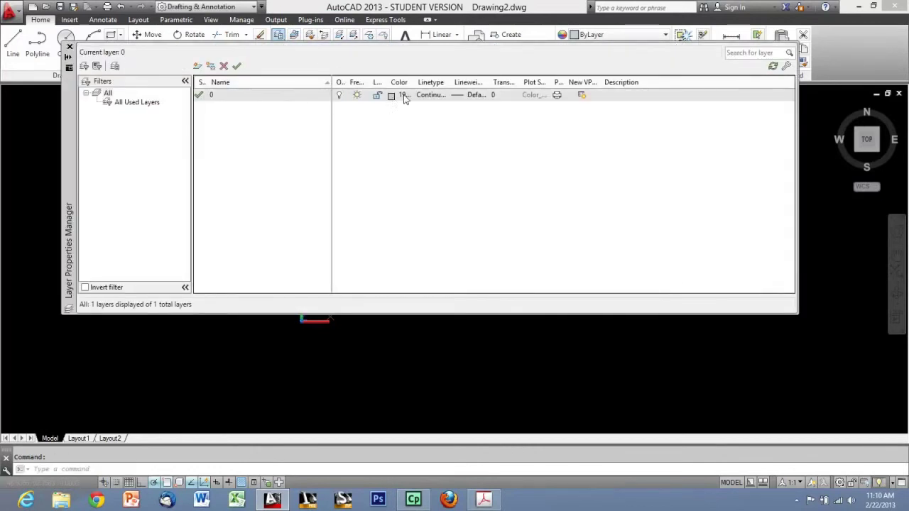
click(392, 96)
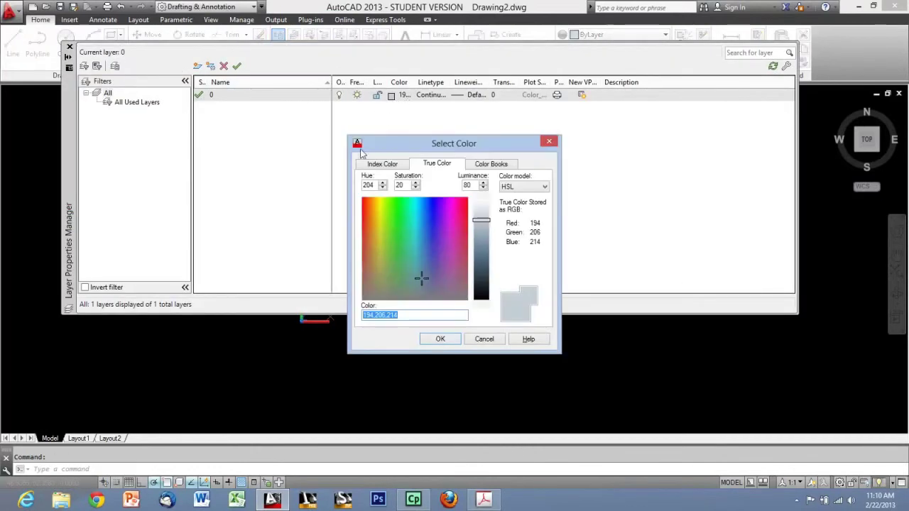
click(397, 166)
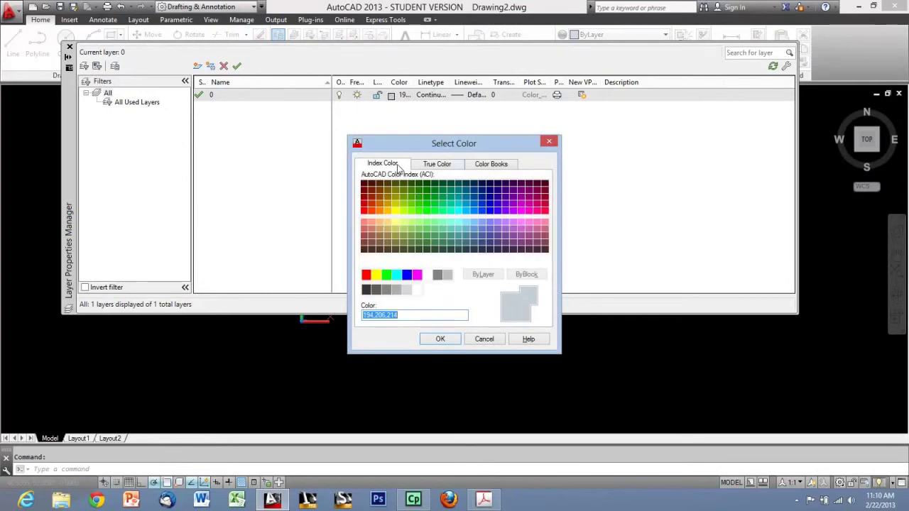
click(427, 275)
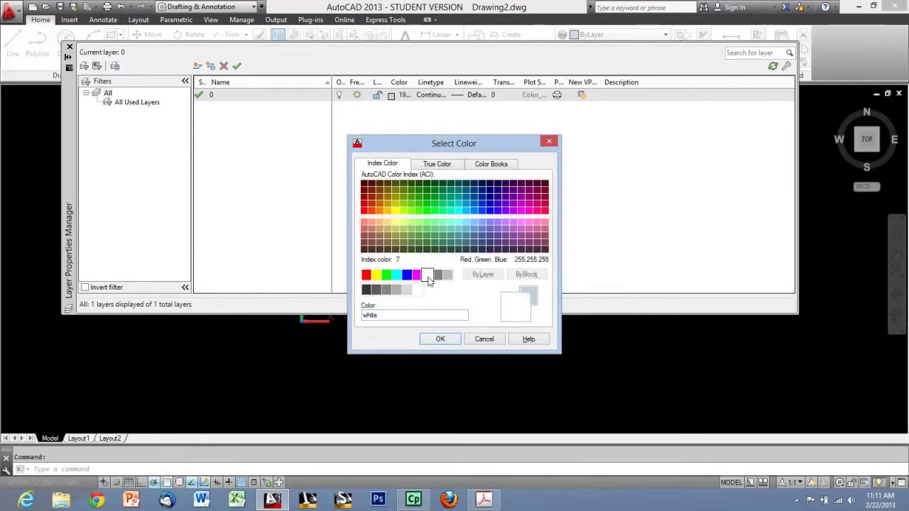
click(440, 340)
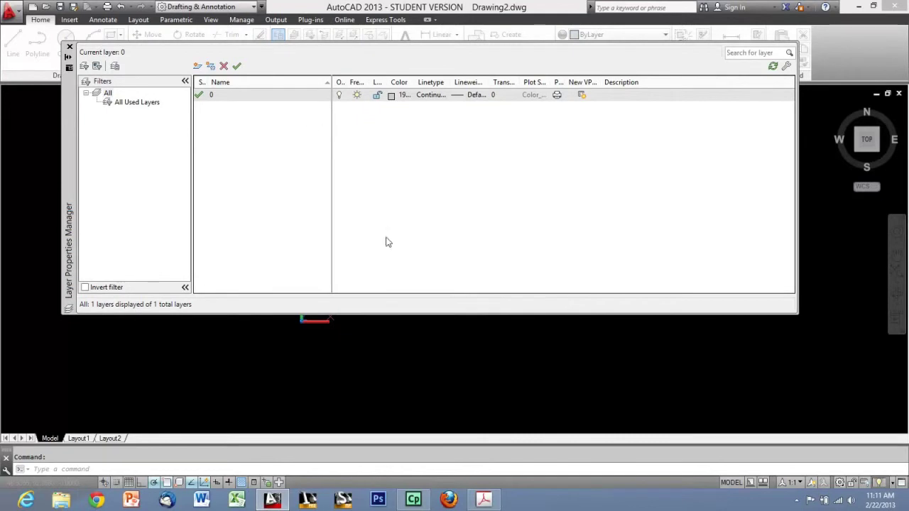
click(70, 47)
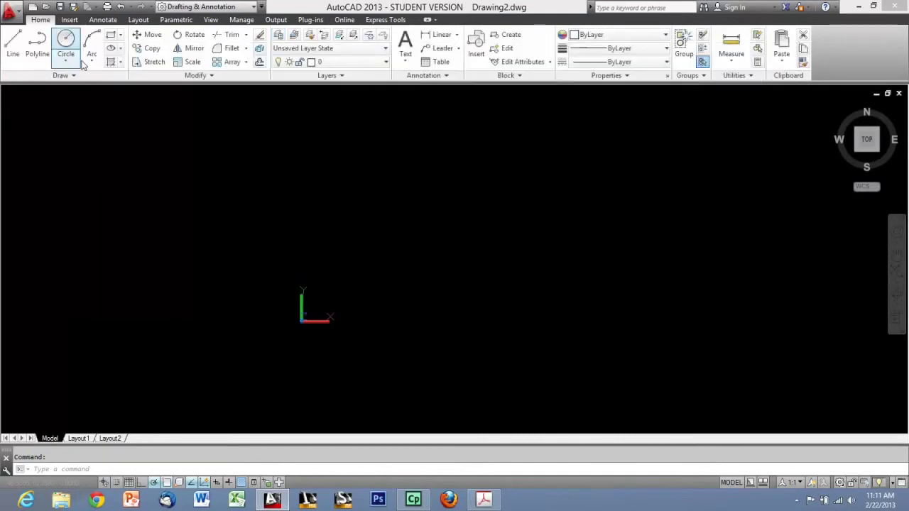
Step: Draw a 50 mm line straight down, with the polar tracking increment set to 30 degrees
click(13, 44)
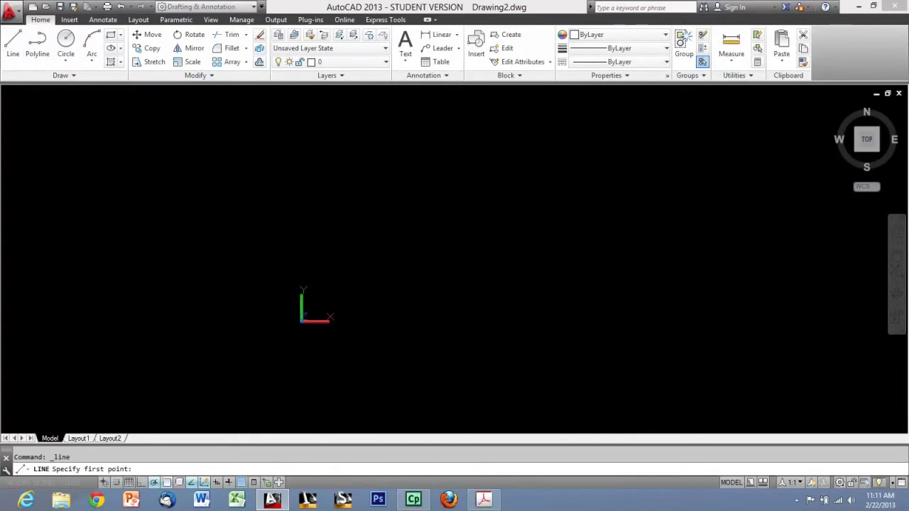
middle_drag(585, 97, 517, 146)
click(533, 101)
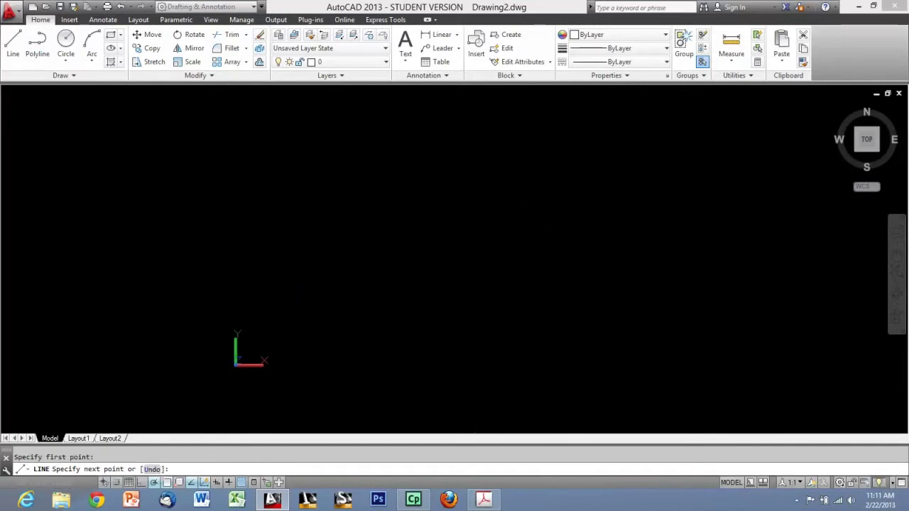
right_click(156, 486)
click(201, 315)
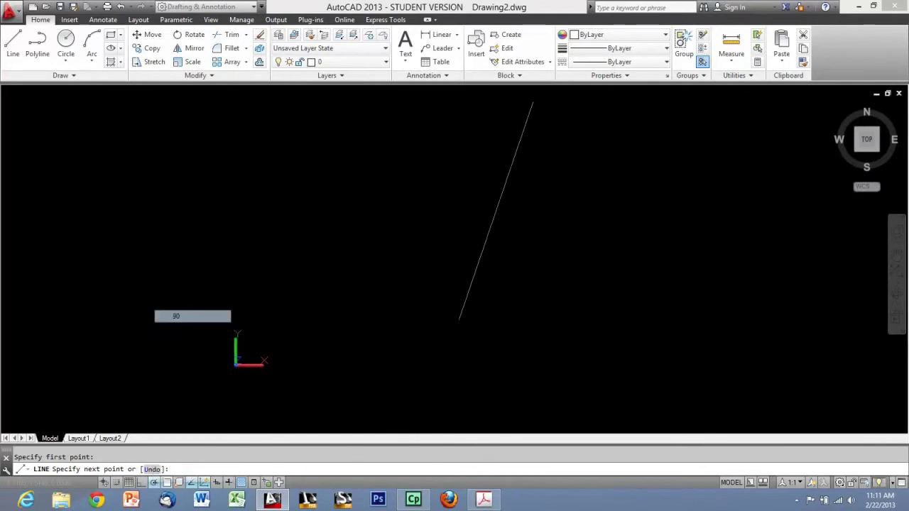
right_click(154, 484)
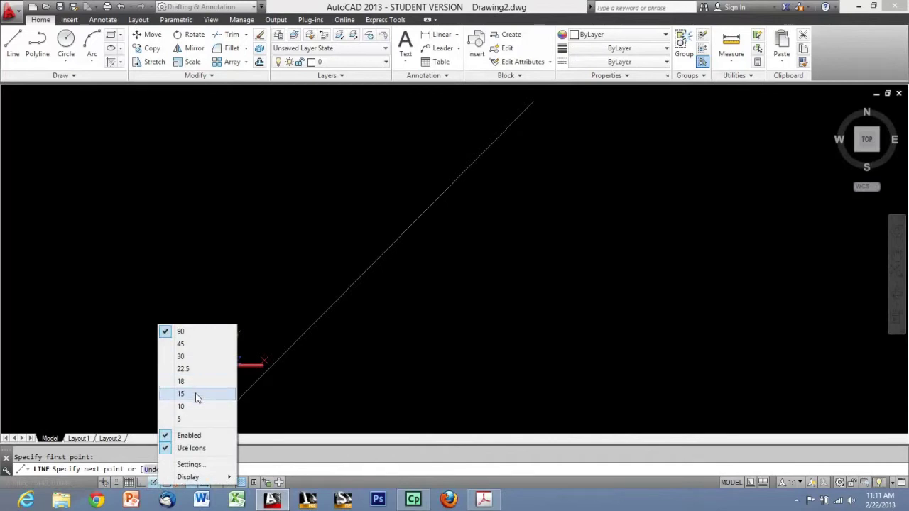
click(199, 357)
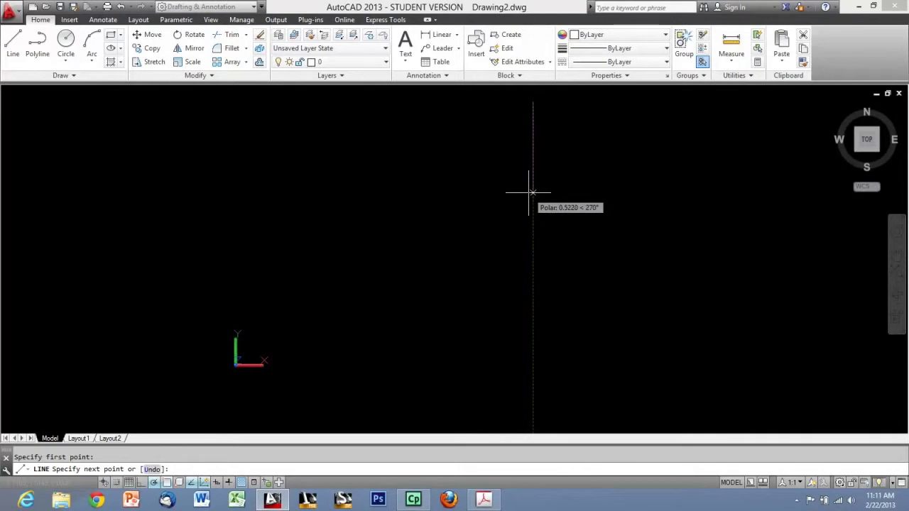
text(50)
key(Return)
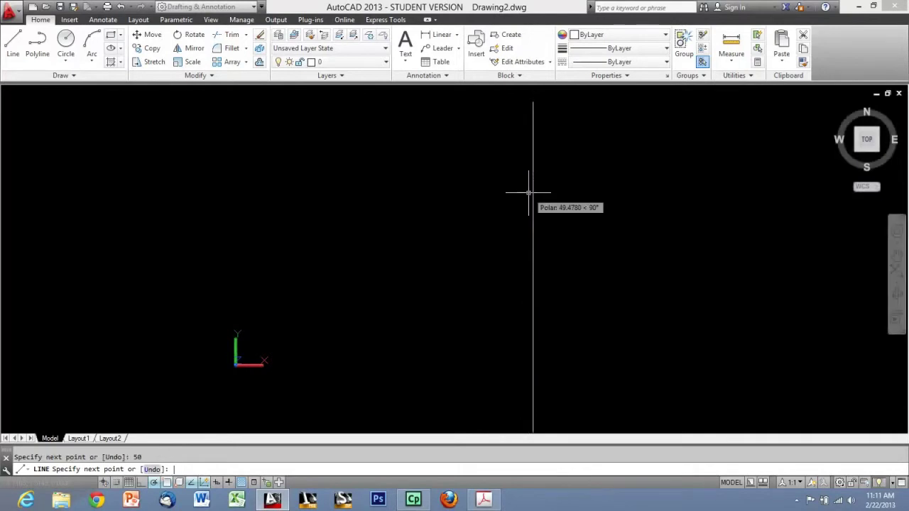
key(Escape)
Step: Move the vertical line up and to the right, clear of the origin
scroll(503, 187, down, 5)
scroll(504, 202, down, 2)
middle_drag(527, 246, 521, 222)
middle_click(522, 222)
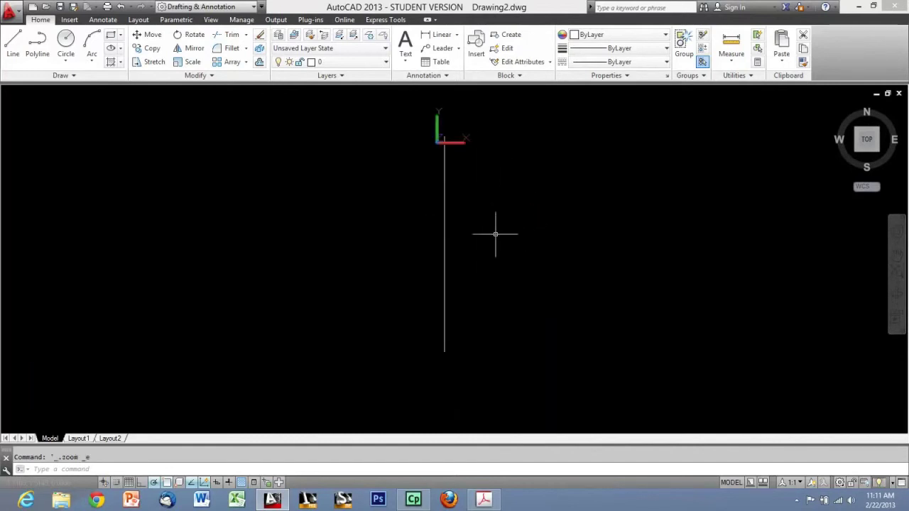
click(445, 223)
click(412, 214)
text(m)
key(Return)
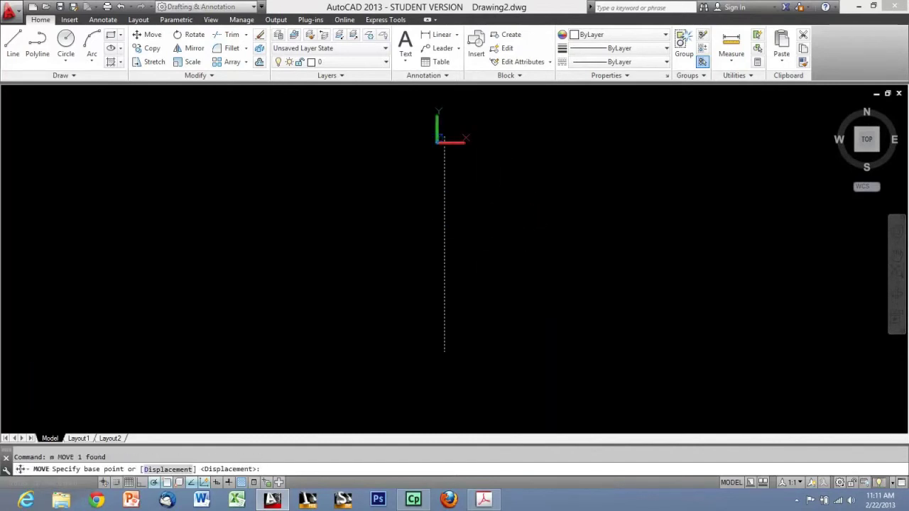
click(444, 244)
scroll(381, 275, down, 6)
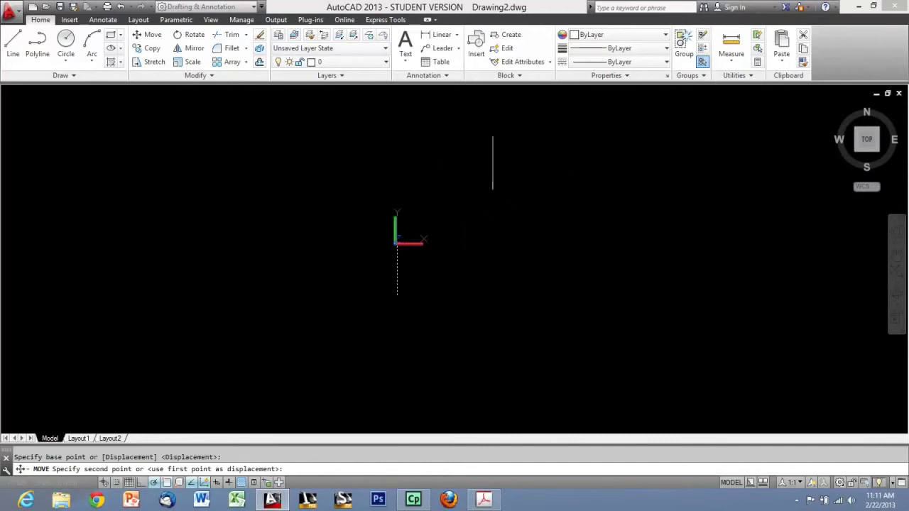
click(475, 175)
scroll(483, 142, up, 5)
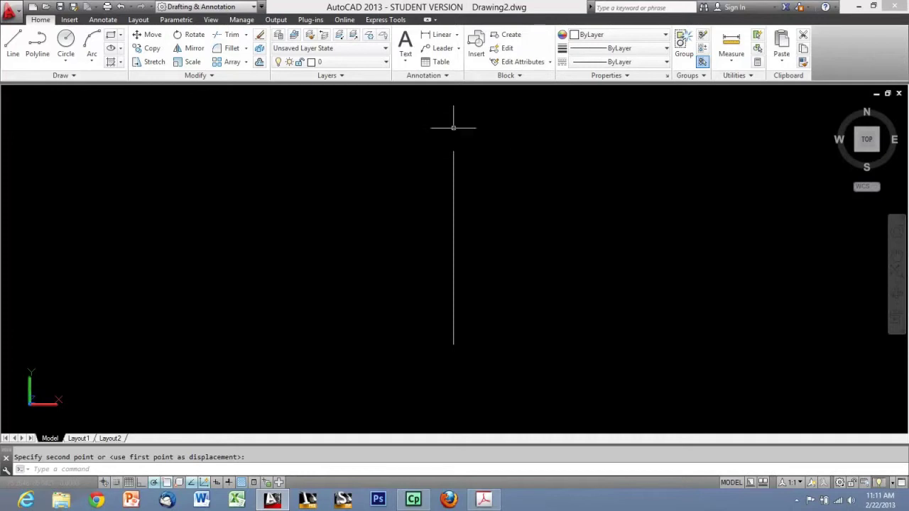
Step: Offset the vertical line 7 mm to its left
text(o)
key(Return)
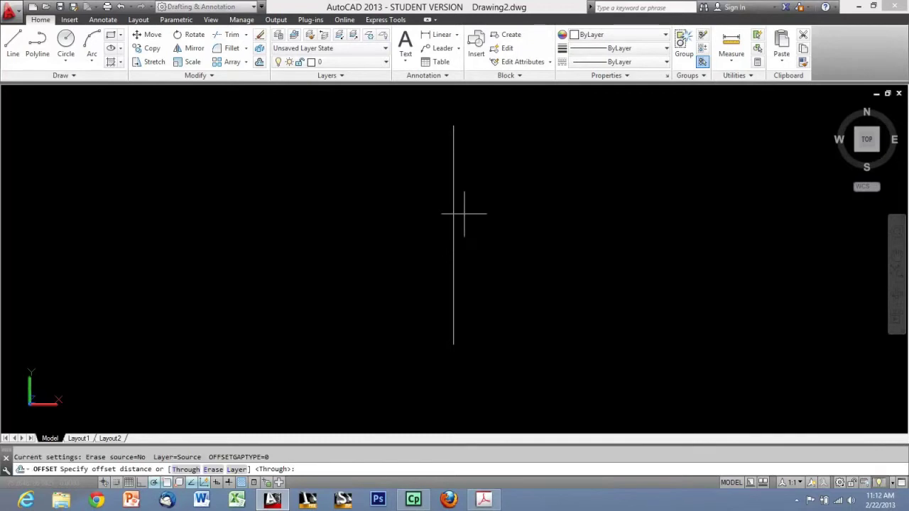
key(Return)
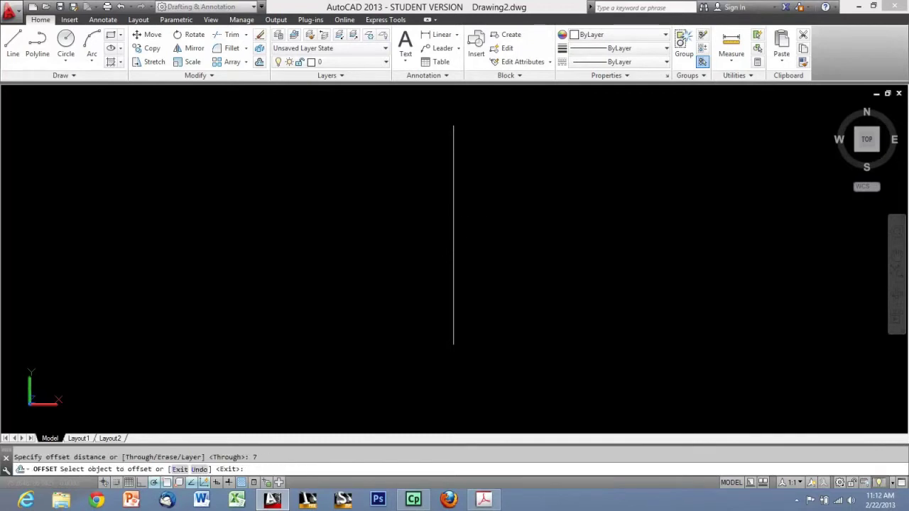
click(453, 151)
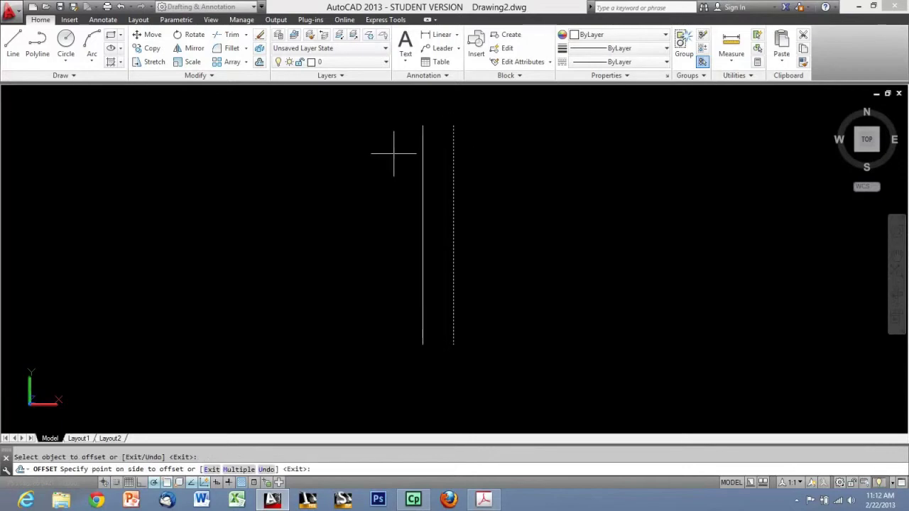
click(393, 152)
key(Escape)
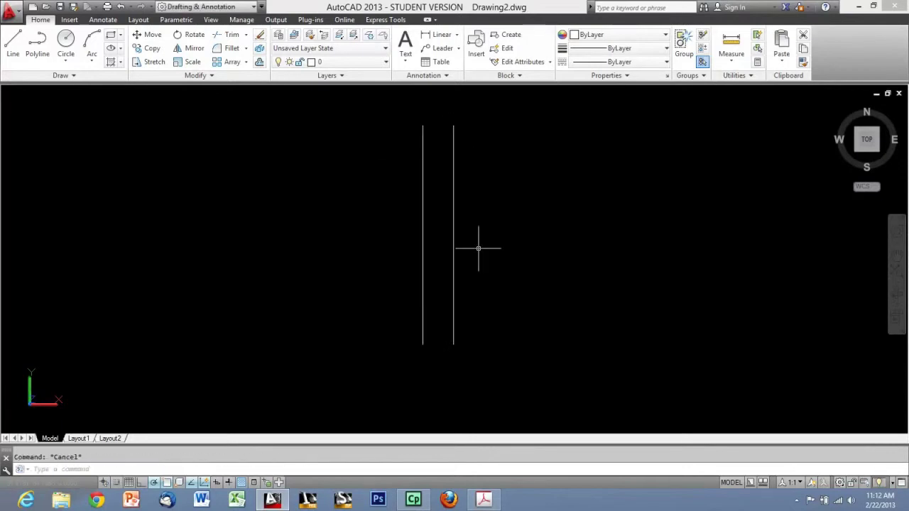
click(422, 112)
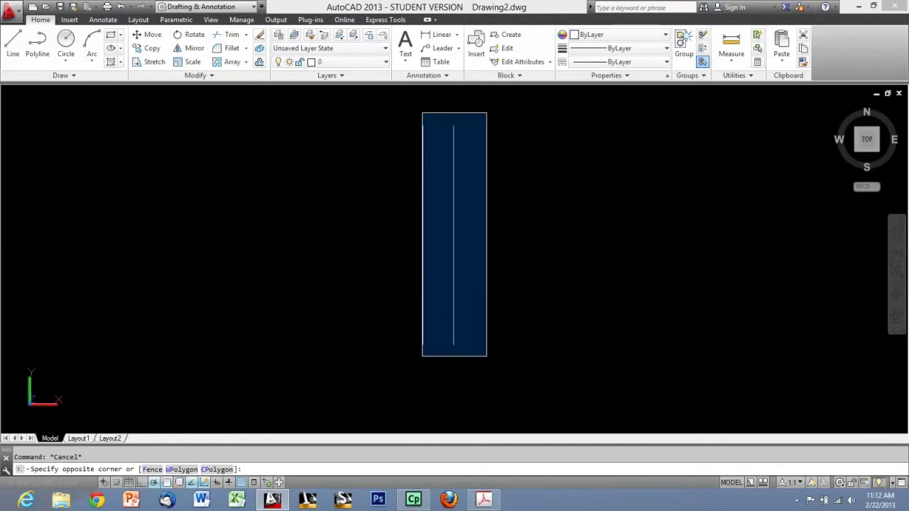
click(483, 347)
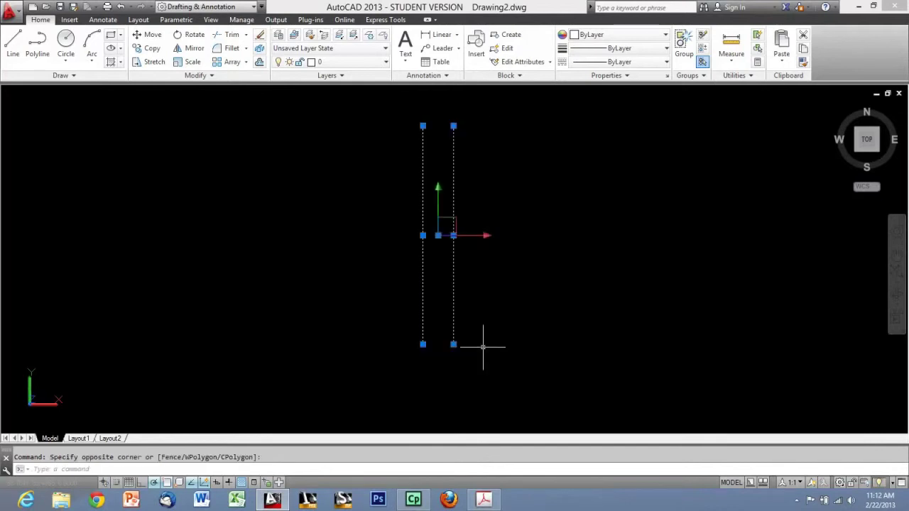
key(Escape)
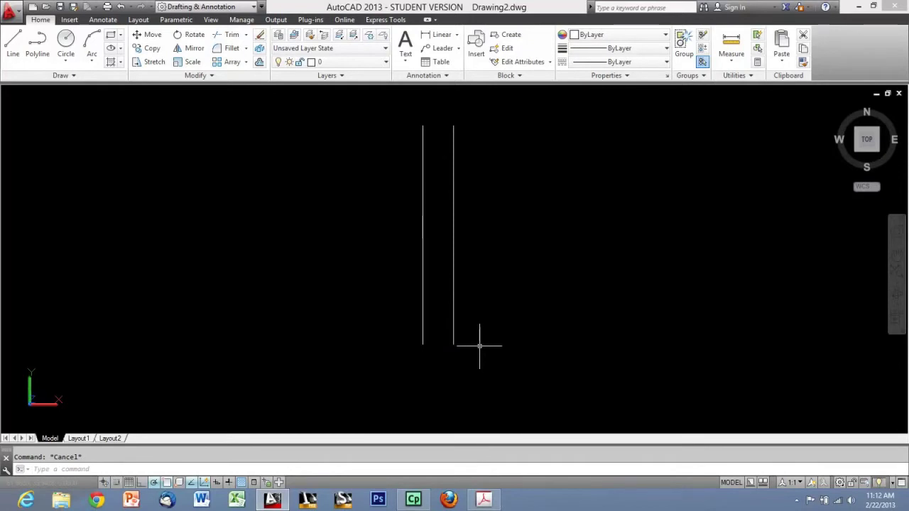
Step: Offset the right vertical line 27 mm to its left
text(o)
key(Return)
text(27)
key(Return)
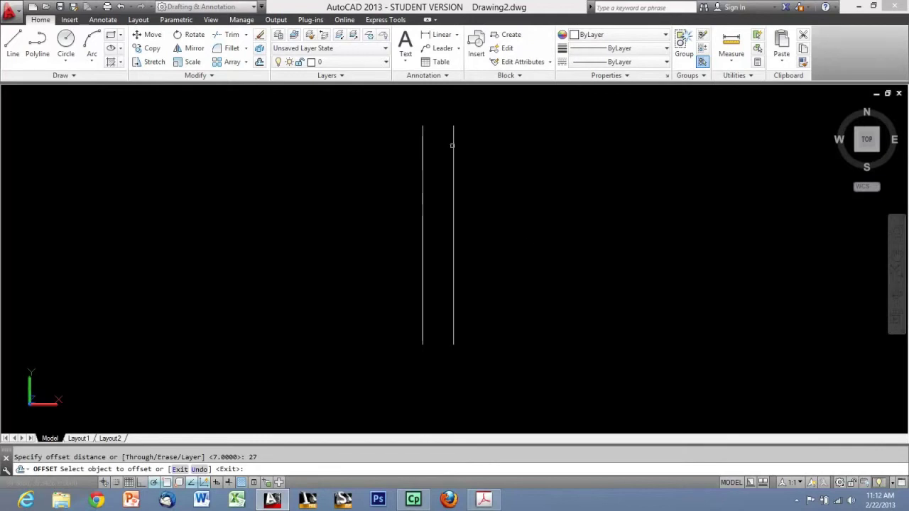
click(453, 145)
click(343, 149)
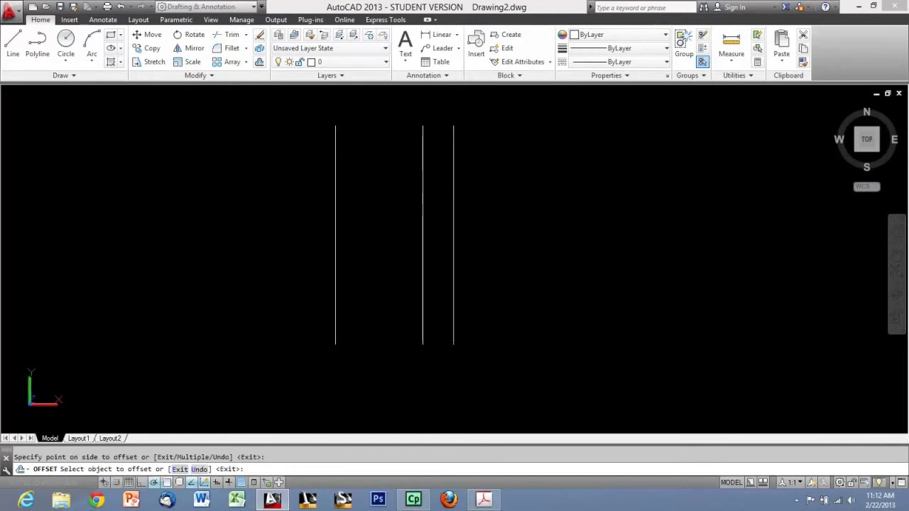
key(Escape)
Step: Draw a horizontal line joining the upper ends of the two left vertical lines
text(l)
key(Return)
click(422, 125)
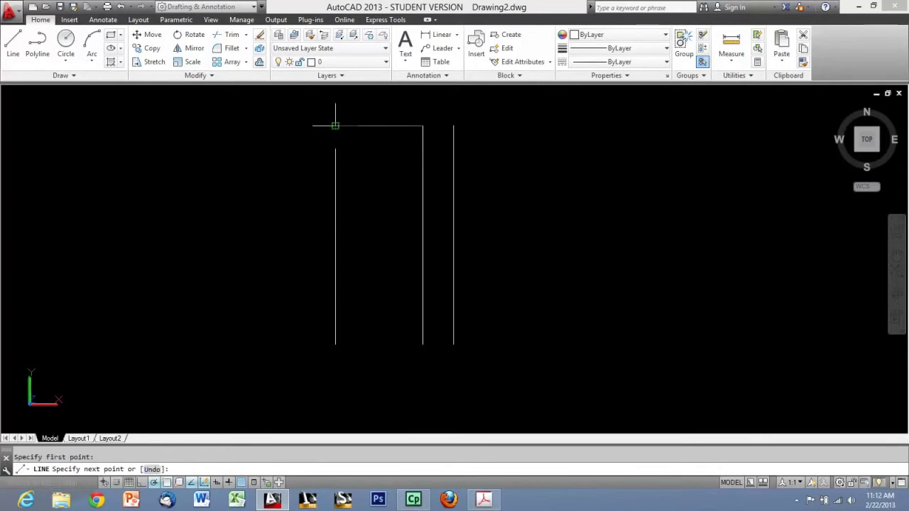
click(335, 126)
key(Escape)
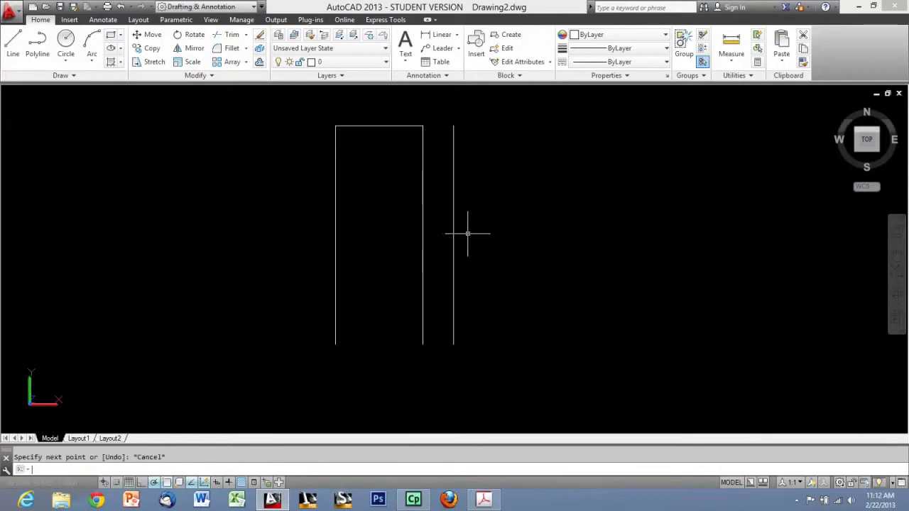
click(383, 135)
key(Escape)
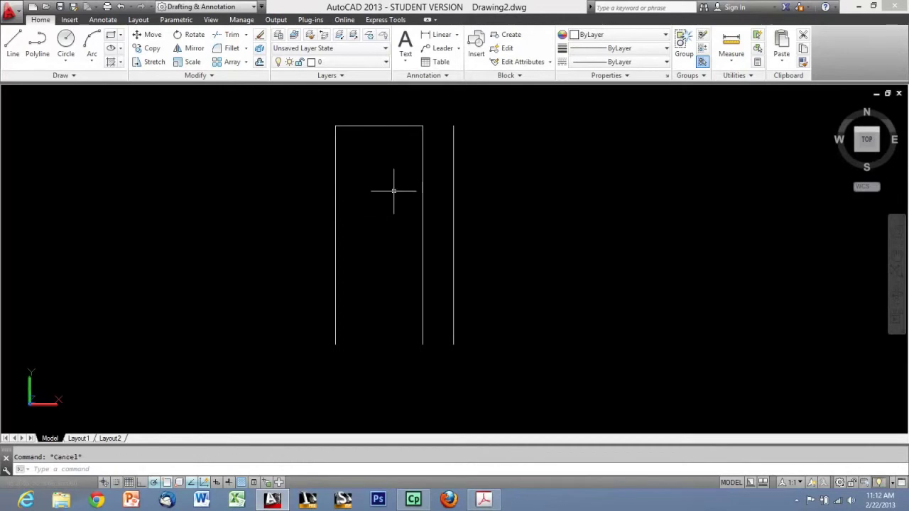
Step: Consult the pulley figure in Lab Q.pdf in Acrobat, return to AutoCAD and offset the upper horizontal line 20 mm downward
click(484, 499)
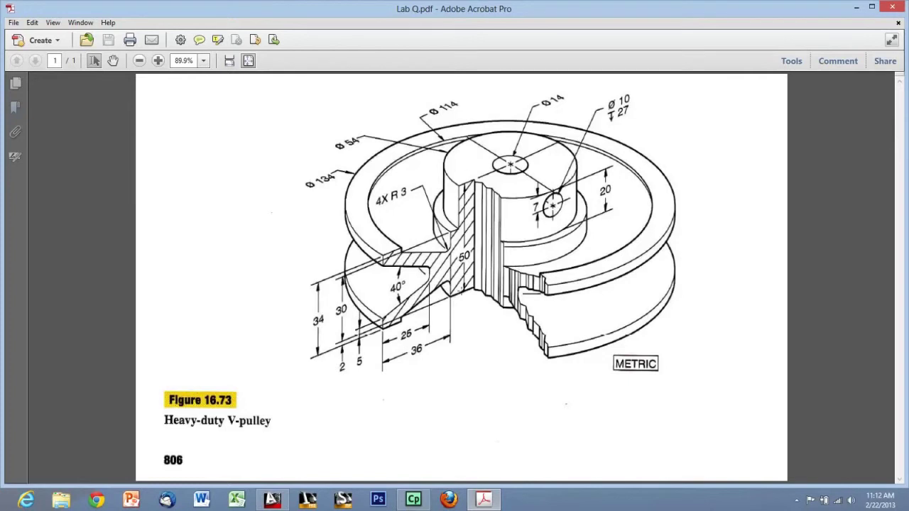
click(277, 499)
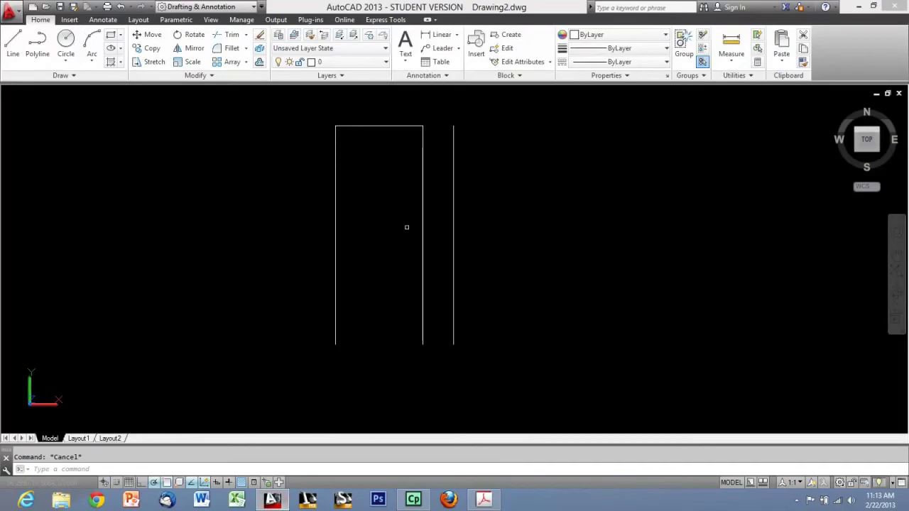
click(377, 127)
click(375, 147)
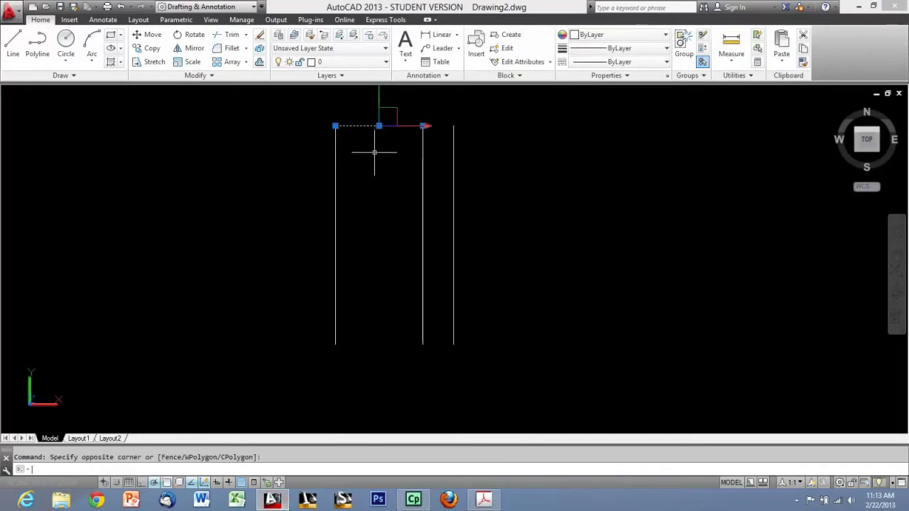
key(Escape)
text(o)
key(Return)
text(20)
key(Return)
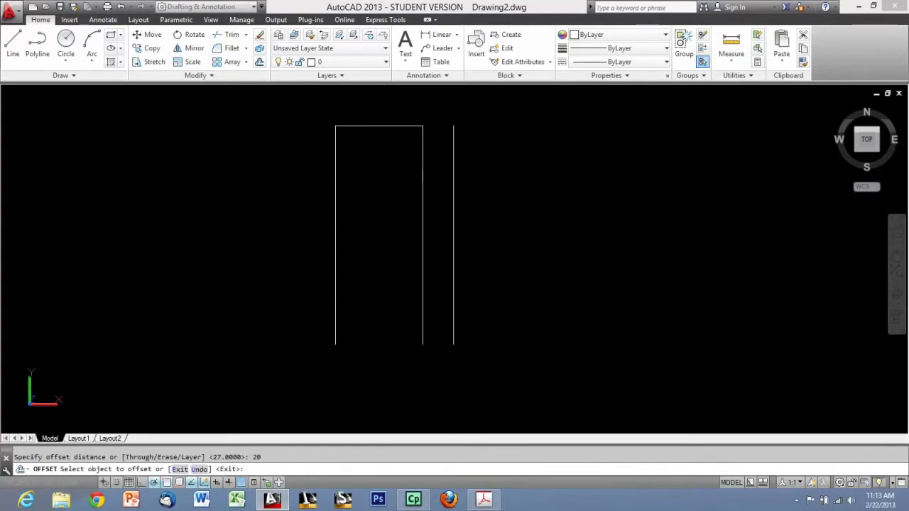
click(370, 125)
click(379, 193)
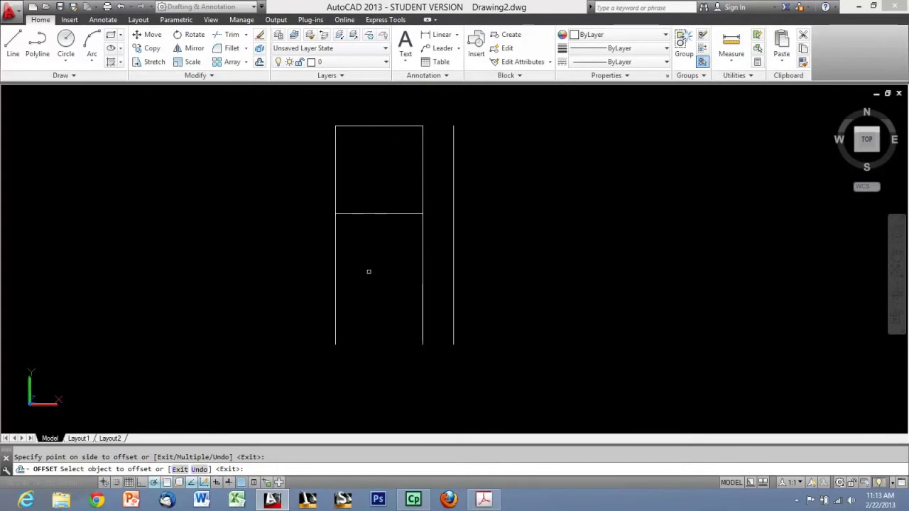
key(Escape)
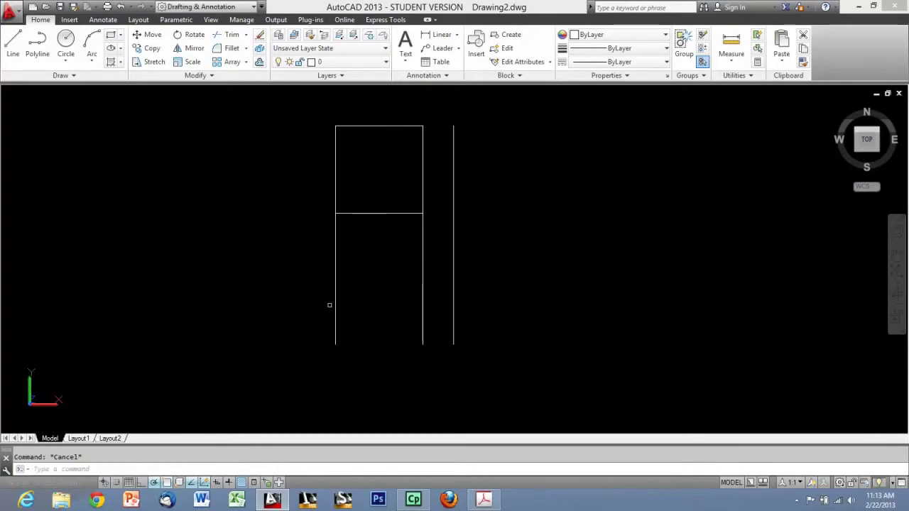
Step: Offset the rightmost vertical line 31 mm to its left
click(452, 257)
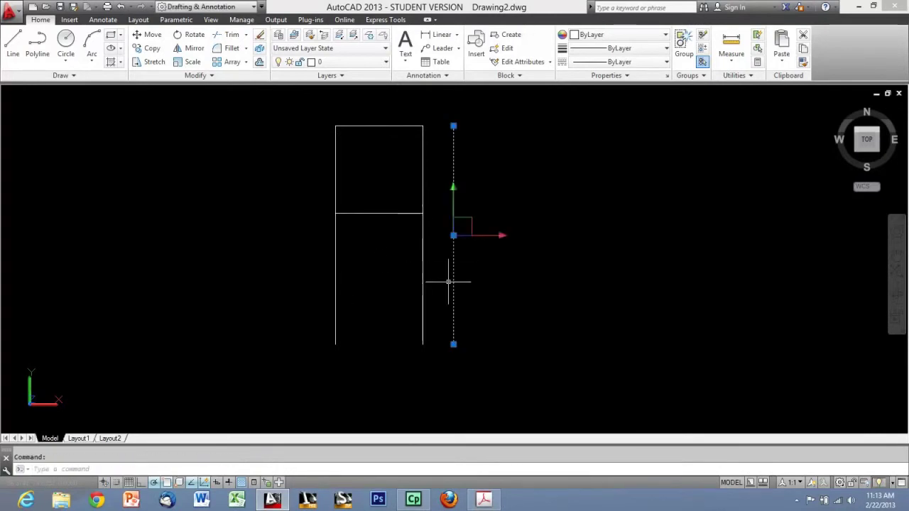
key(Escape)
text(o)
key(Return)
text(31)
key(Return)
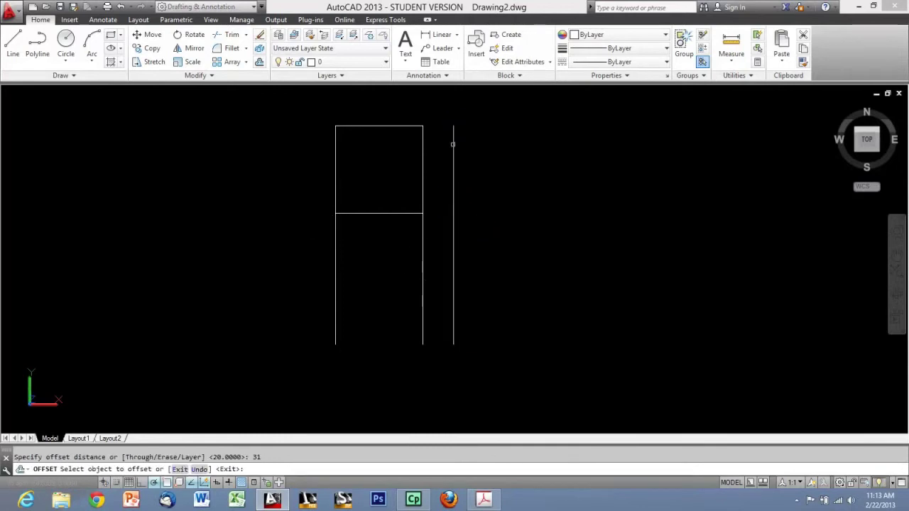
click(336, 163)
click(325, 185)
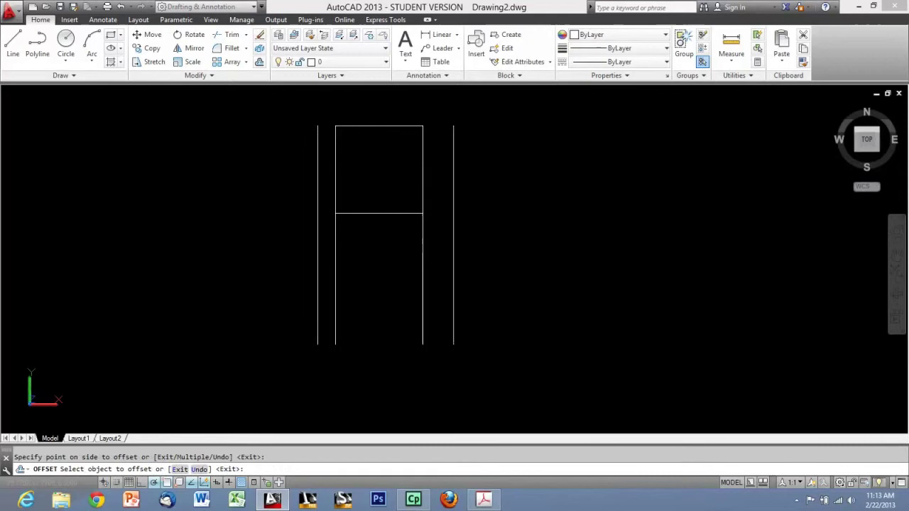
key(Escape)
Step: Stretch the right end of the lower horizontal line across to the leftmost vertical line, leaving a short shoulder line
click(380, 209)
click(365, 216)
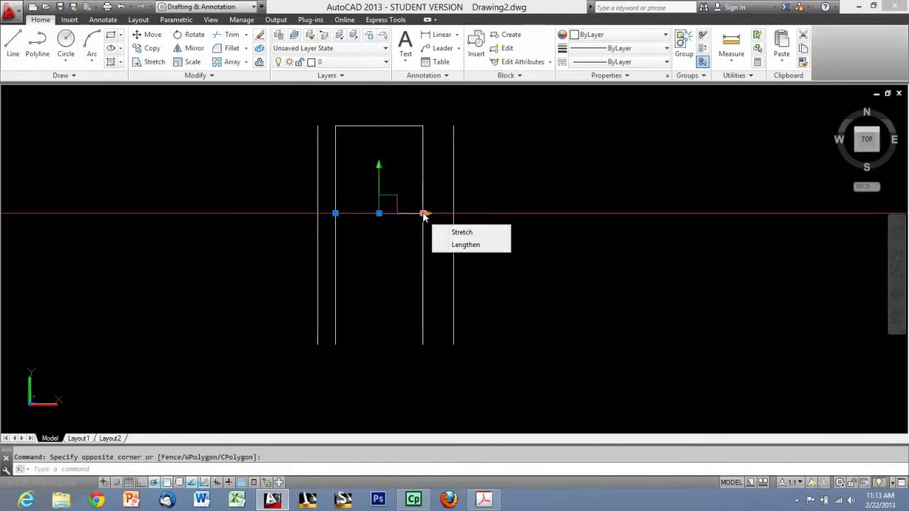
click(423, 213)
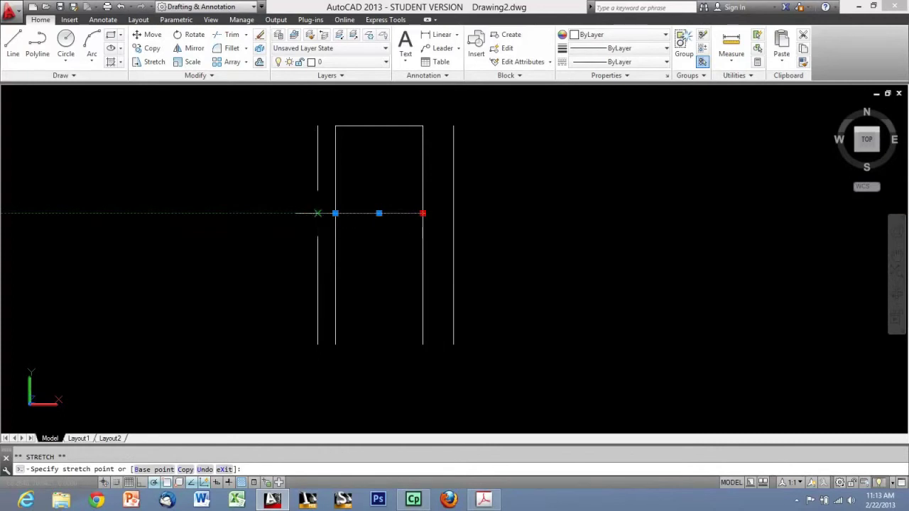
click(318, 213)
key(Escape)
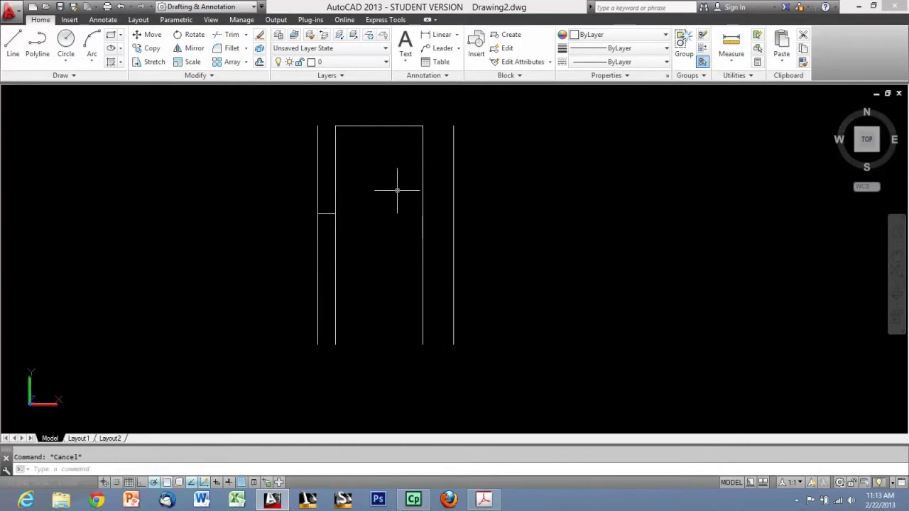
Step: Trim the part of the leftmost vertical line that rises above the short shoulder line
click(213, 36)
key(Return)
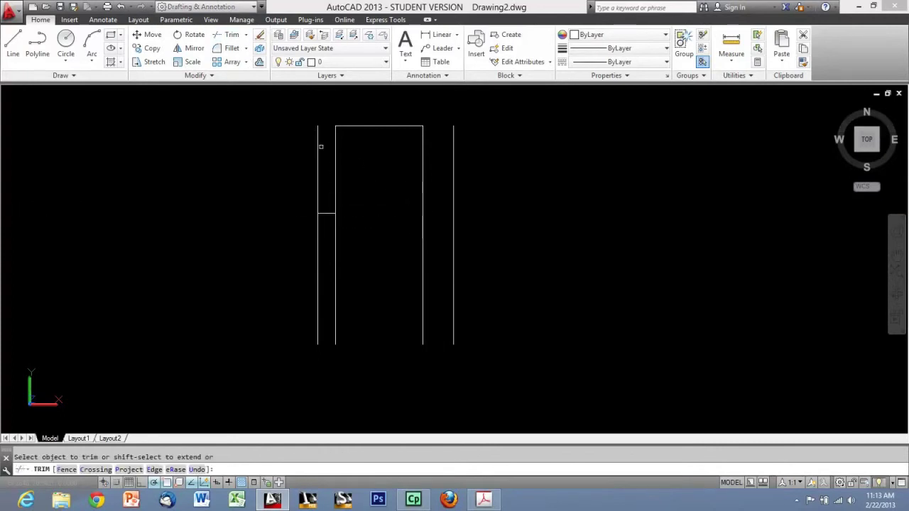
click(320, 146)
click(301, 145)
key(Escape)
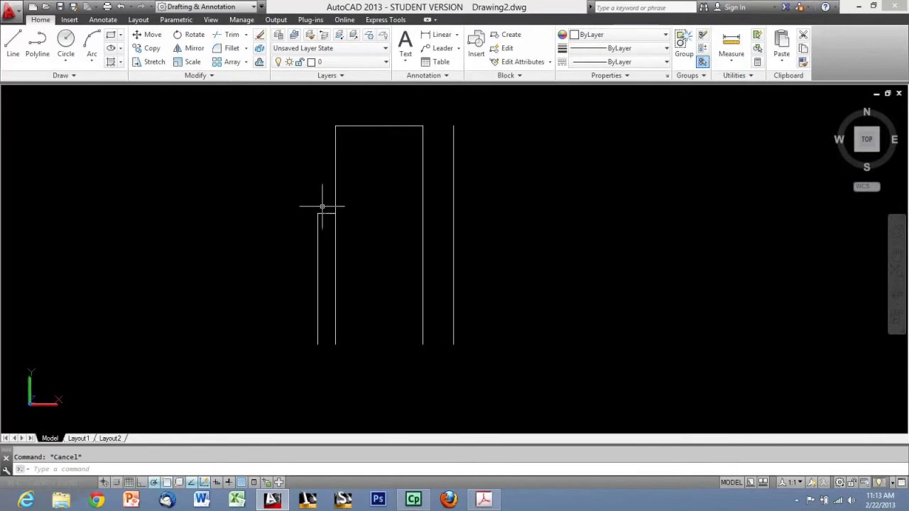
Step: Offset the profile's top horizontal line 50 mm downward to form its bottom edge
scroll(353, 213, down, 1)
click(419, 130)
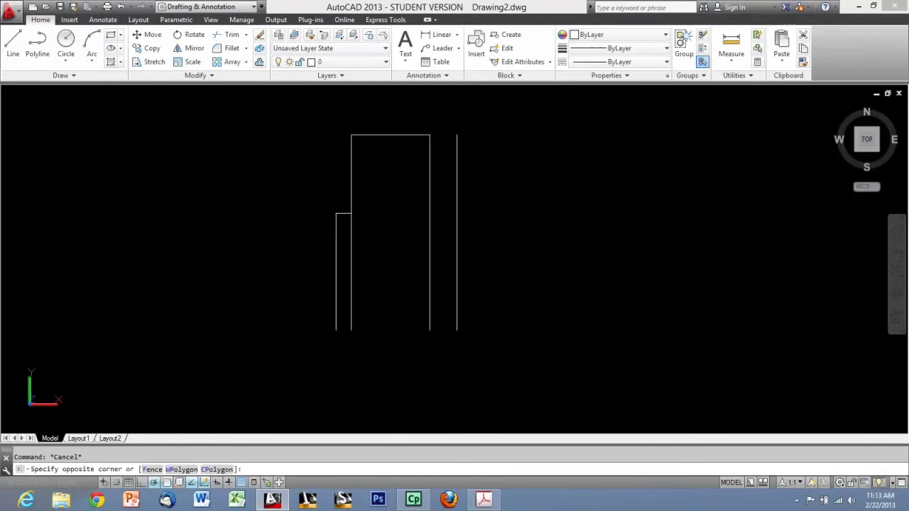
click(435, 139)
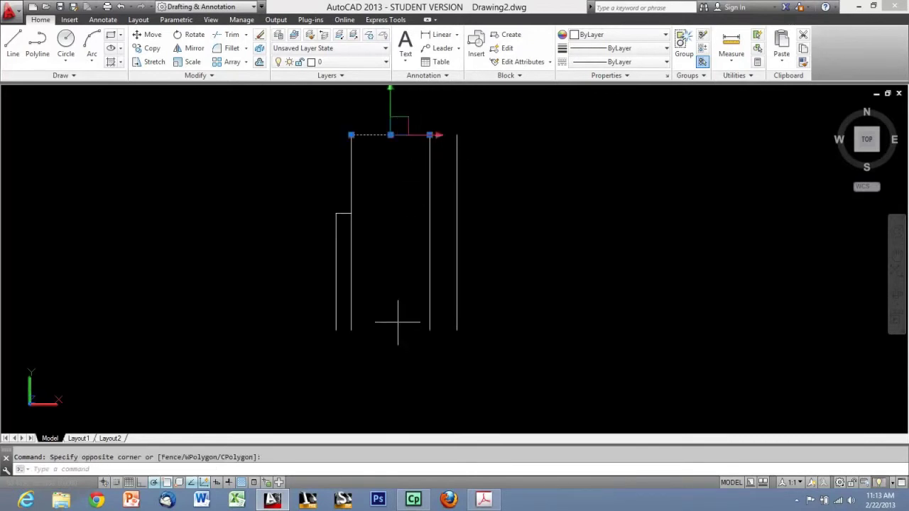
key(Escape)
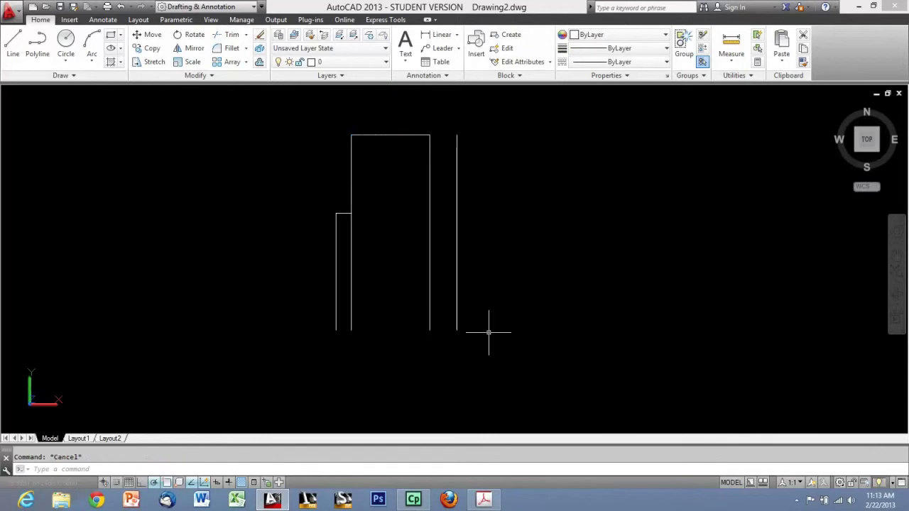
text(o)
key(Return)
text(50)
key(Return)
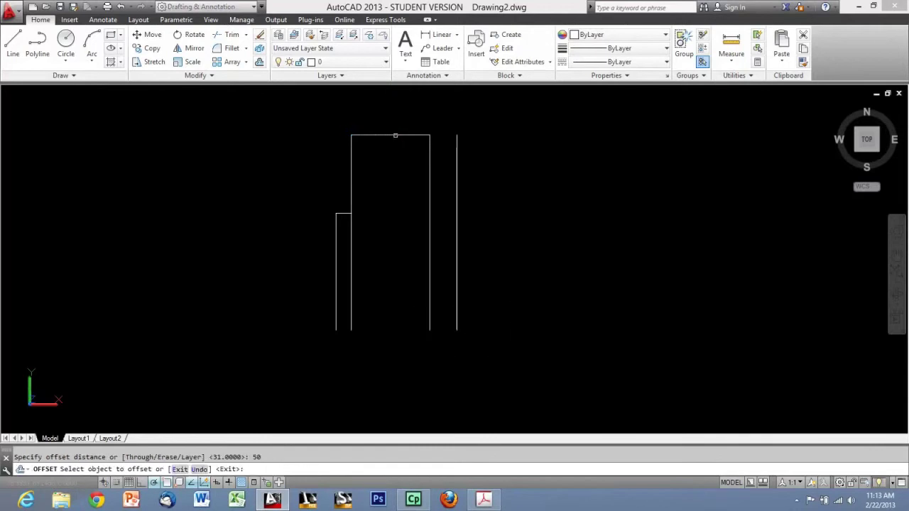
click(397, 135)
key(Escape)
Step: Stretch the left end of the bottom horizontal line to the lower end of the leftmost vertical line
scroll(376, 333, up, 5)
scroll(422, 291, down, 2)
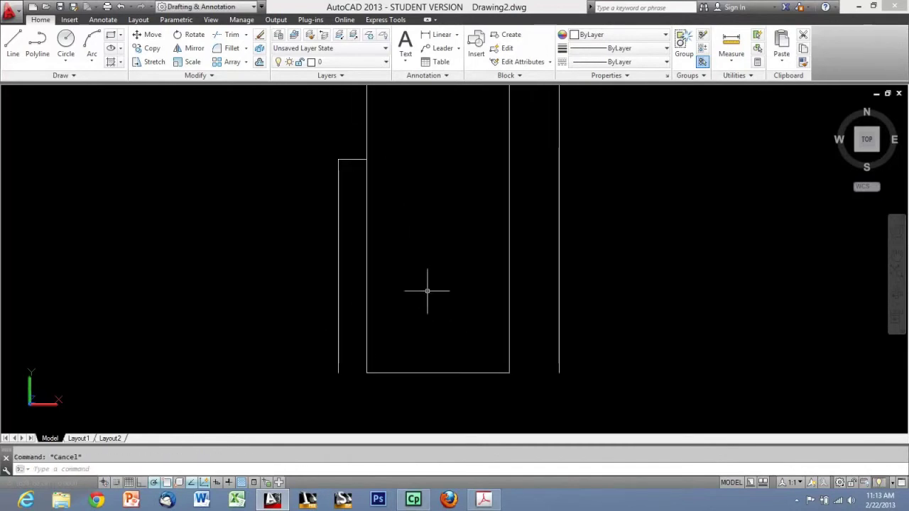
middle_drag(398, 263, 411, 287)
click(392, 388)
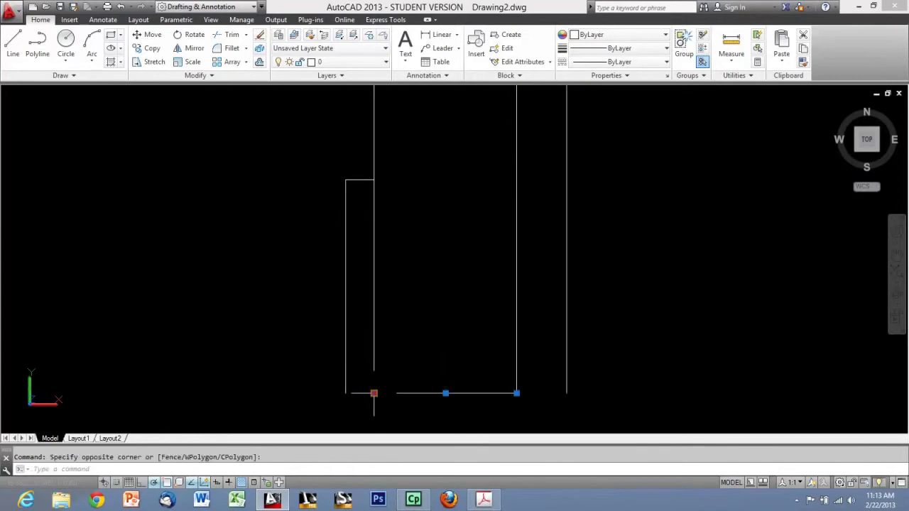
click(375, 393)
click(345, 393)
Step: Trim away the inner vertical line between the shoulder and the bottom edge to leave a closed stepped outline
click(231, 34)
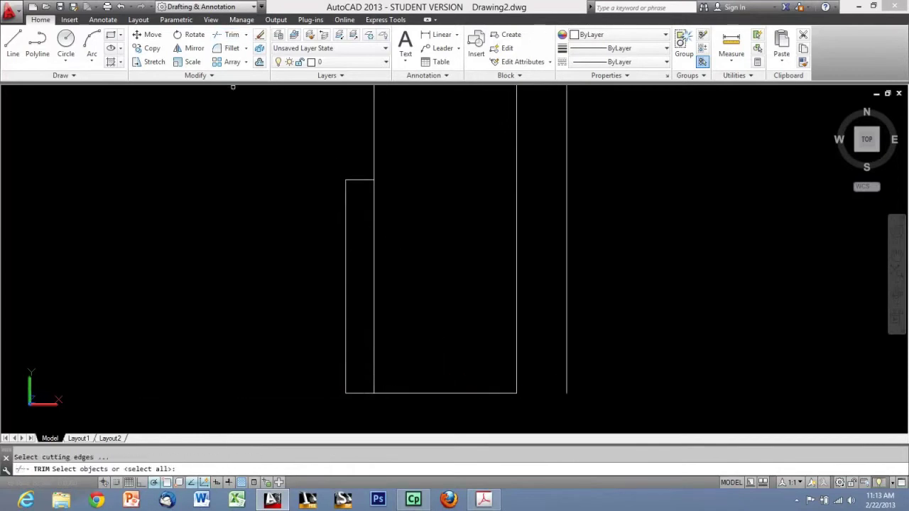
key(Return)
click(382, 247)
click(363, 228)
scroll(420, 277, down, 4)
scroll(458, 249, up, 1)
key(Escape)
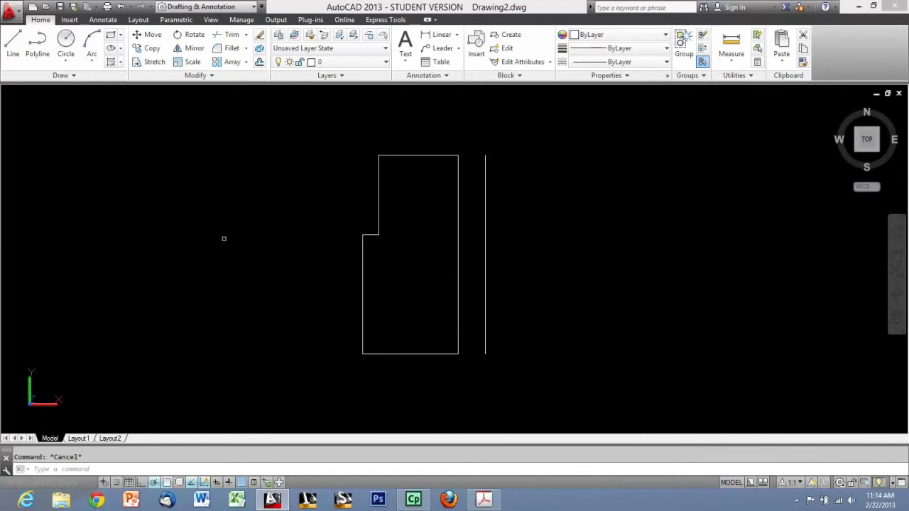
click(185, 193)
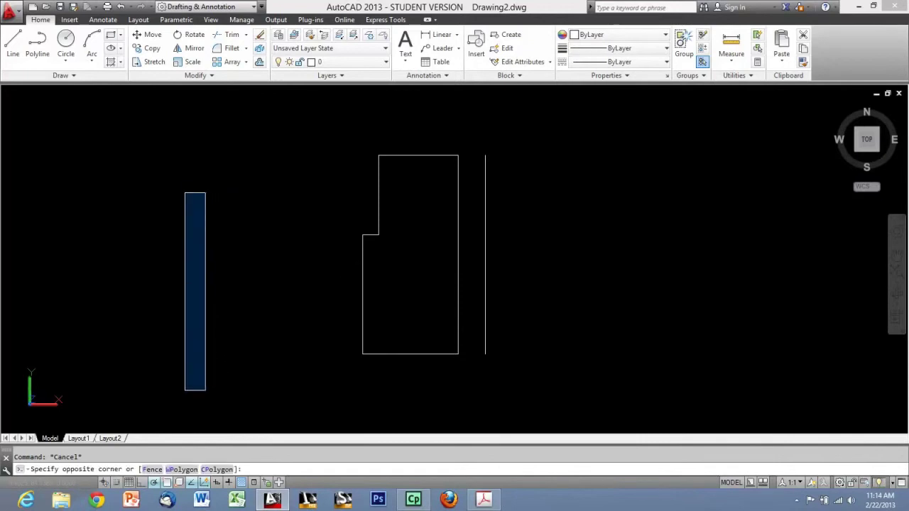
click(205, 390)
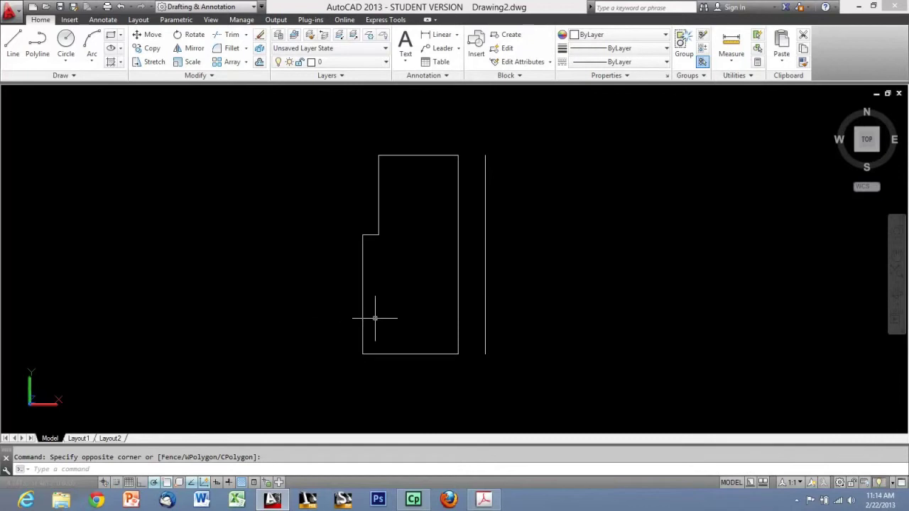
key(Escape)
Step: Offset the isolated rightmost vertical line 67 mm to the left to mark the rim's outer edge
text(o)
key(Return)
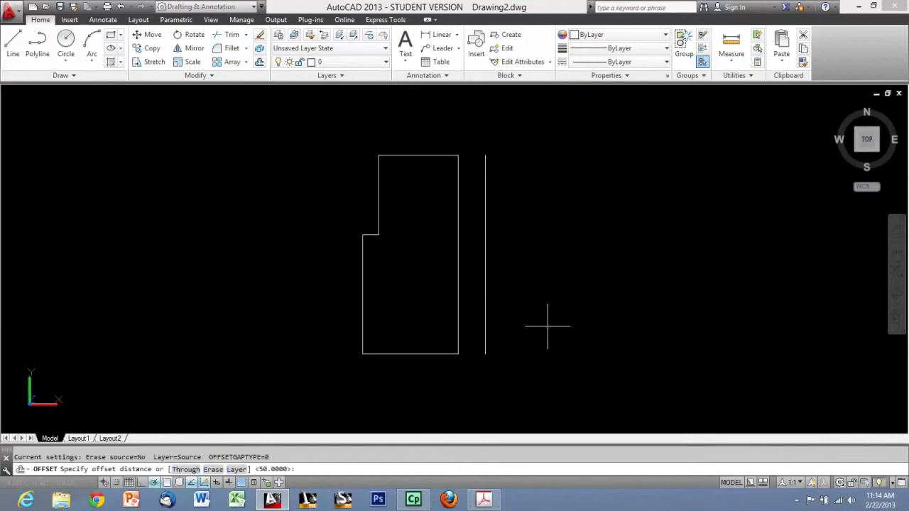
text(67)
key(Return)
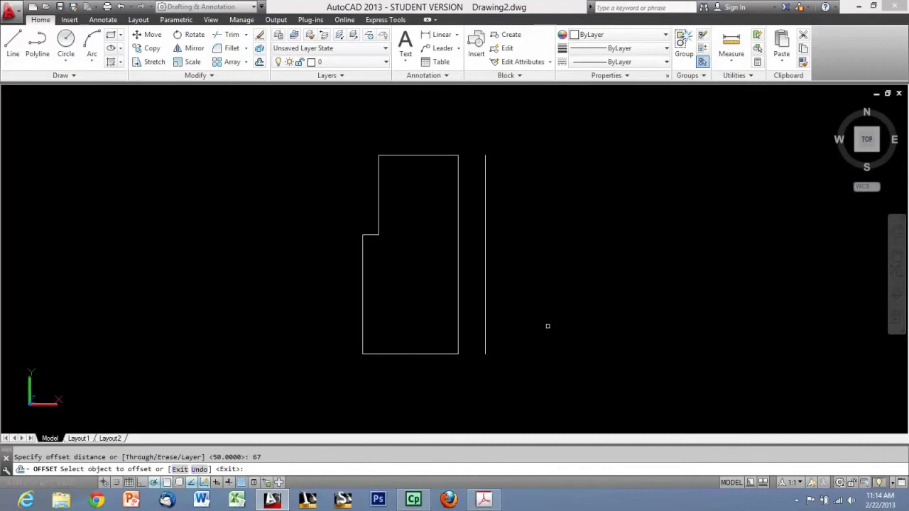
click(485, 169)
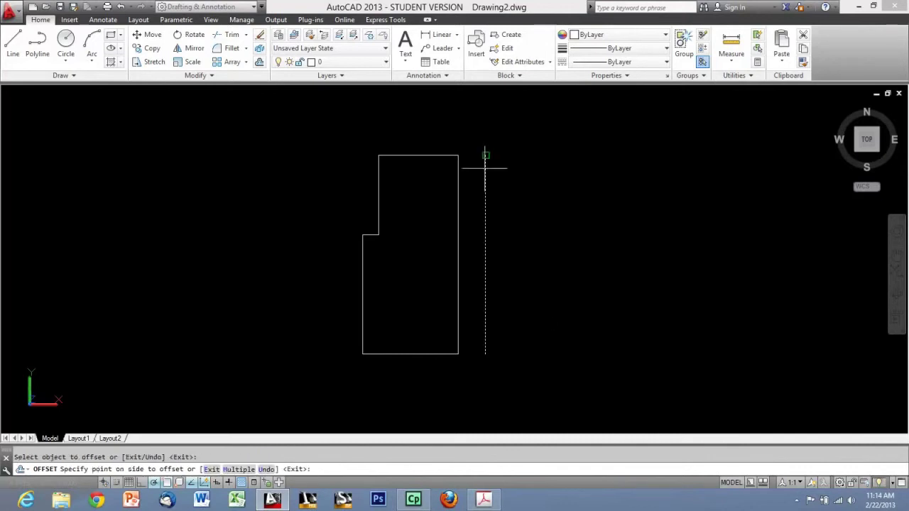
click(293, 177)
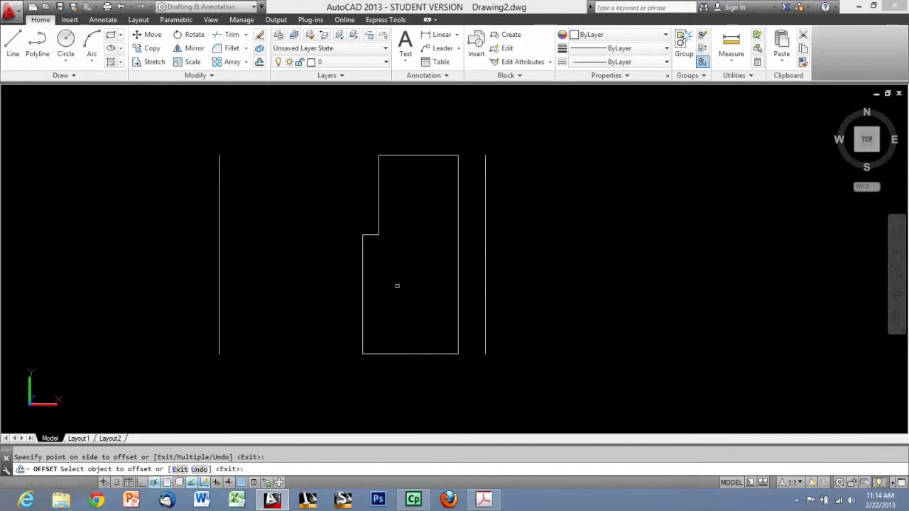
key(Escape)
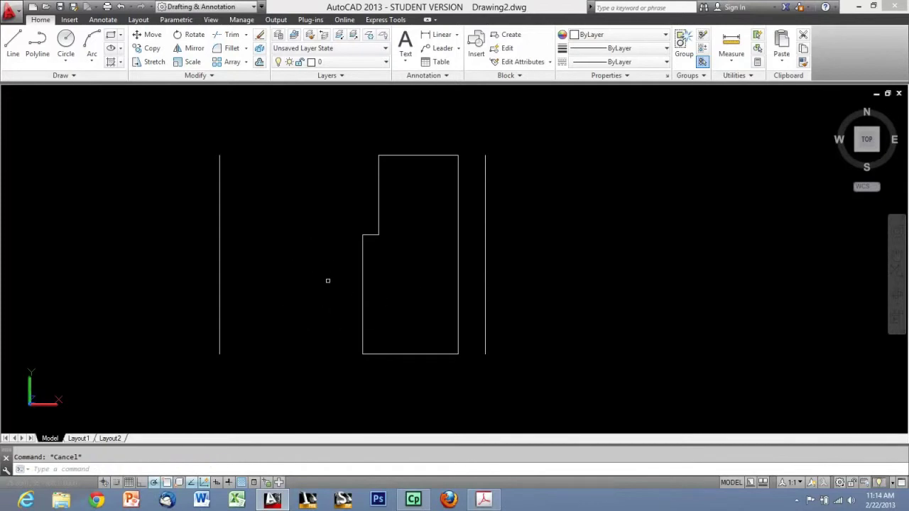
Step: Draw a horizontal line from the midpoint of the hub's lower-left vertical edge leftward past the rim's vertical line
text(l)
key(Return)
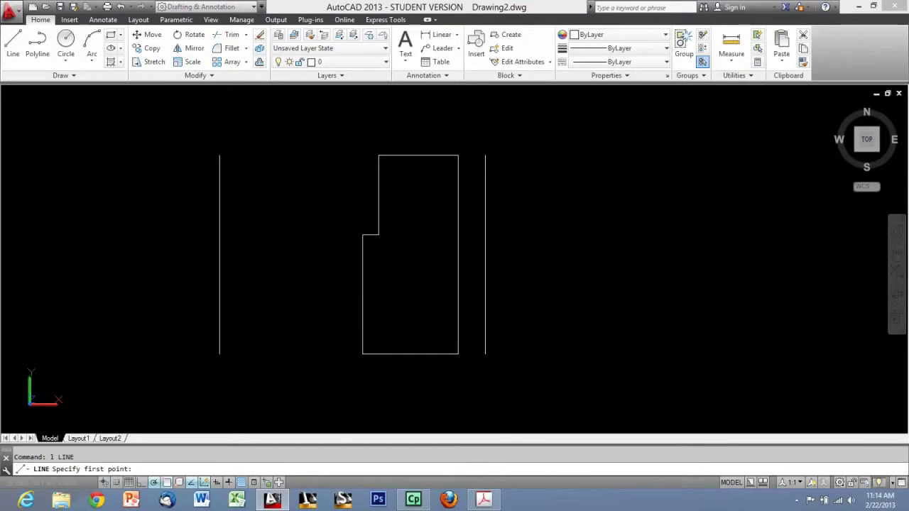
click(362, 294)
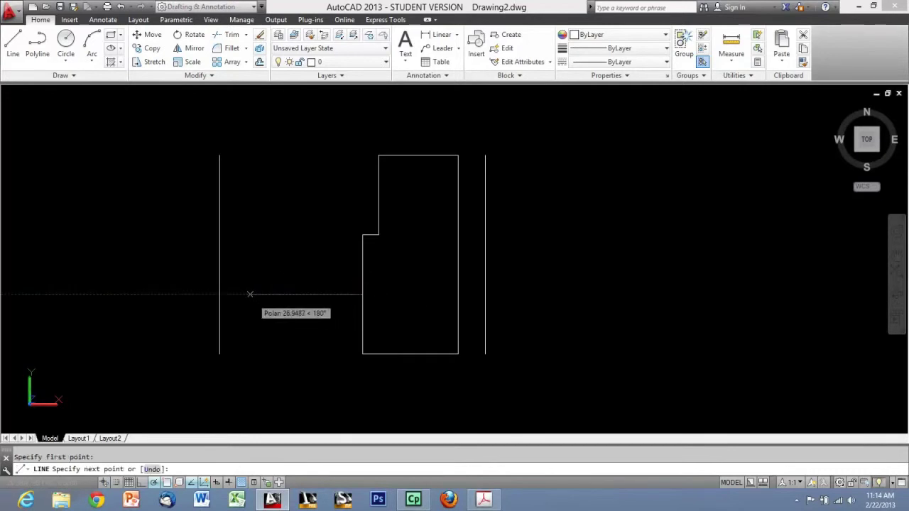
click(169, 294)
key(Escape)
click(192, 247)
click(220, 299)
key(Escape)
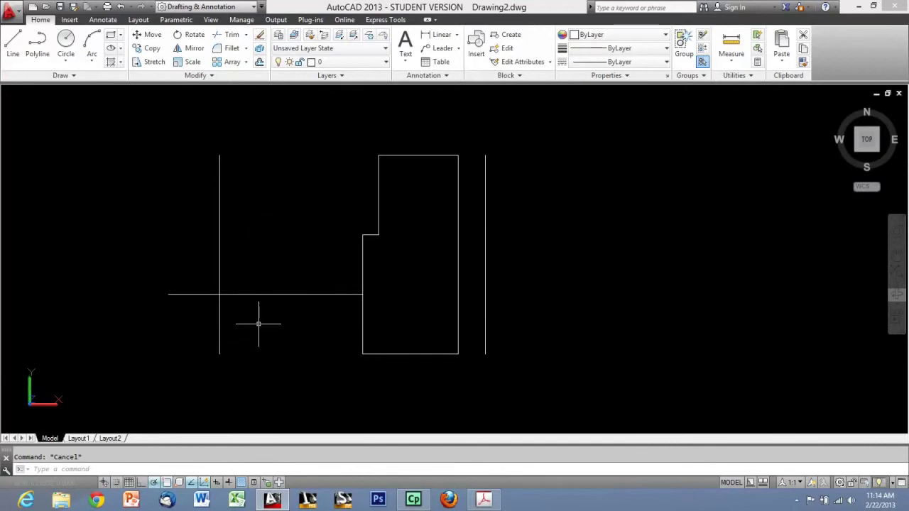
Step: Offset the horizontal centre line 17 mm to both sides, above and below
text(p)
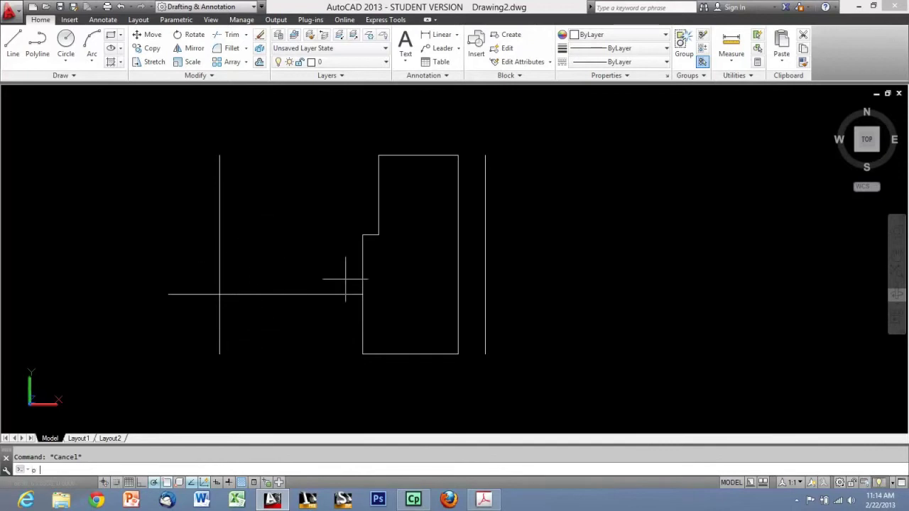
key(Return)
text(17)
key(Return)
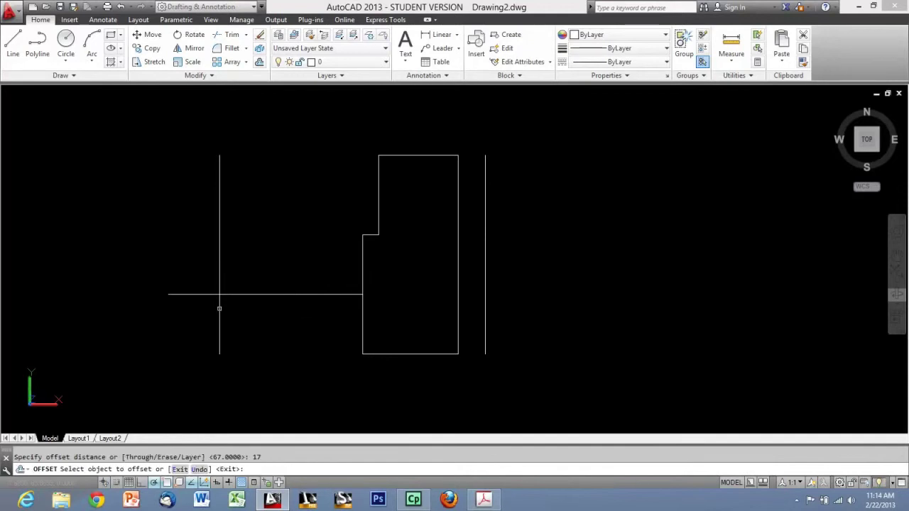
click(230, 295)
click(239, 242)
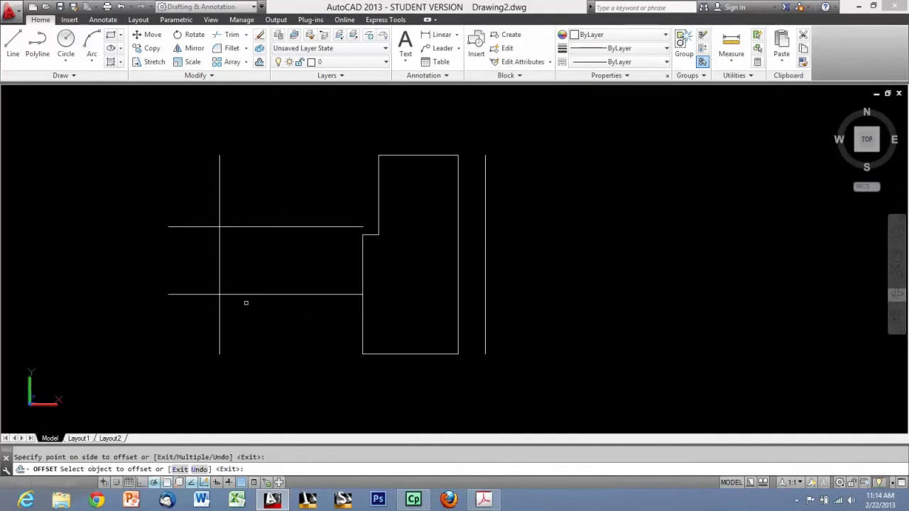
key(Escape)
click(239, 331)
Step: Stretch the lower end of the rim's vertical line downward past the lowest horizontal line
click(196, 307)
click(220, 354)
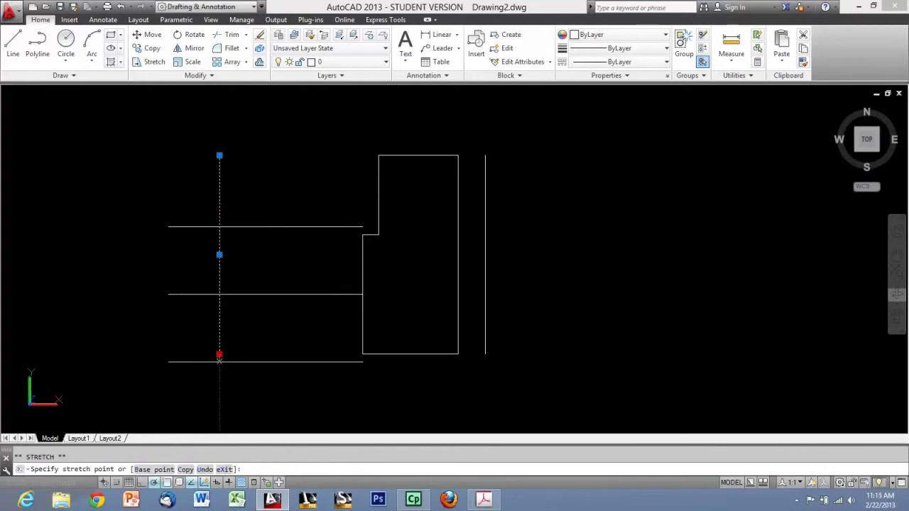
click(220, 377)
key(Escape)
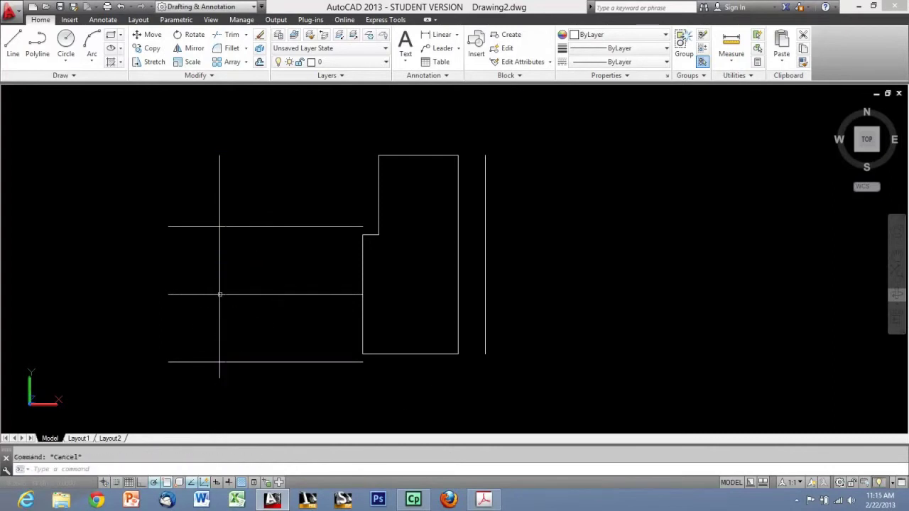
Step: Check the rim dimensions in the Lab Q.pdf figure in Adobe Acrobat Pro, and return to the AutoCAD drawing
click(484, 499)
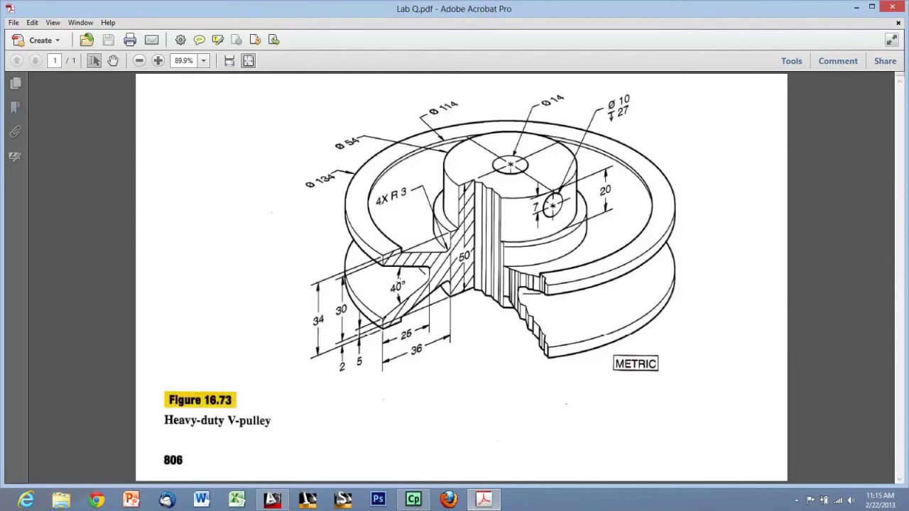
click(277, 501)
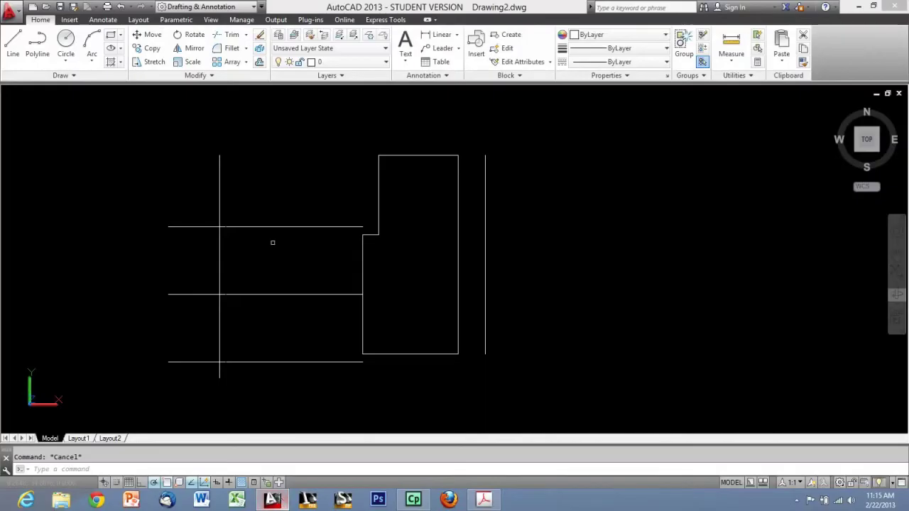
click(209, 219)
key(Escape)
click(206, 220)
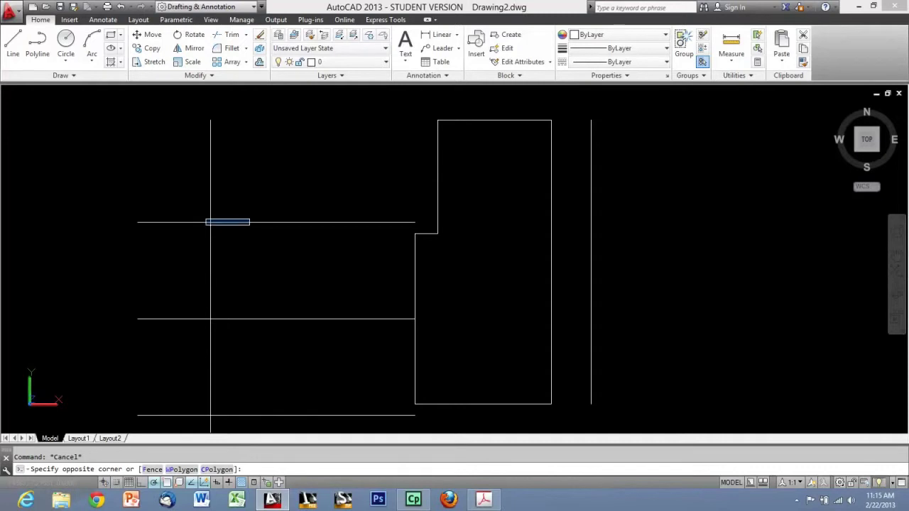
click(256, 223)
key(Escape)
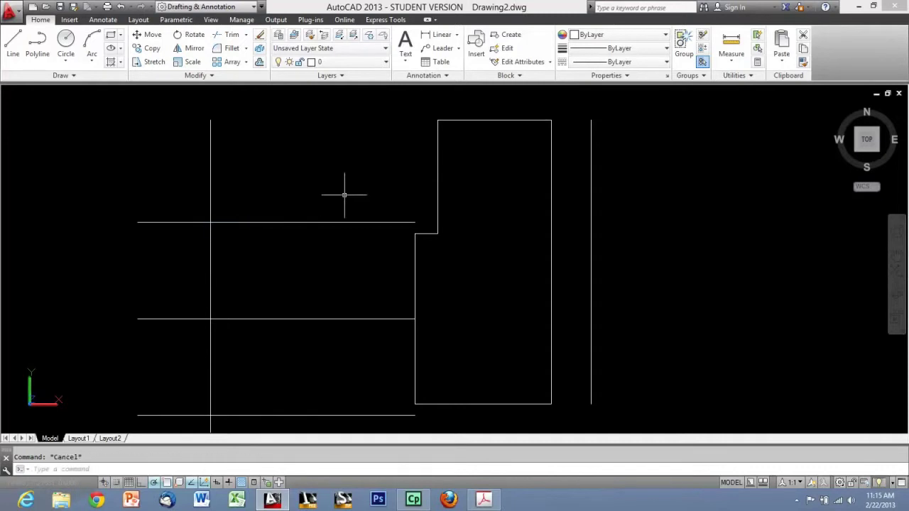
key(space)
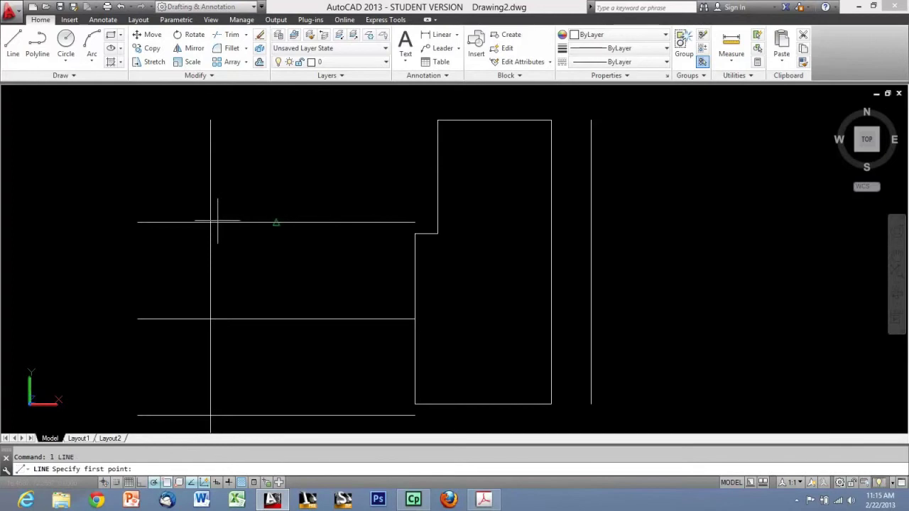
key(Escape)
Step: Trim the parts of the upper and lower horizontal lines that extend from the rim's vertical line toward the hub
click(238, 34)
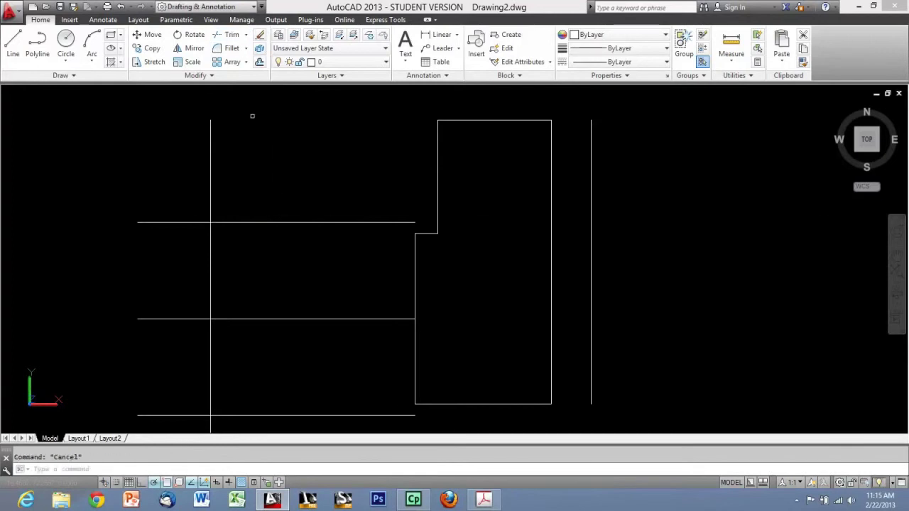
click(311, 172)
click(256, 231)
scroll(278, 292, down, 2)
click(308, 294)
click(277, 335)
scroll(220, 217, up, 3)
key(Escape)
Step: Draw horizontal lines about 10 mm long toward the hub from the rim line's intersections with the upper and lower horizontal lines
text(l)
key(Return)
click(238, 191)
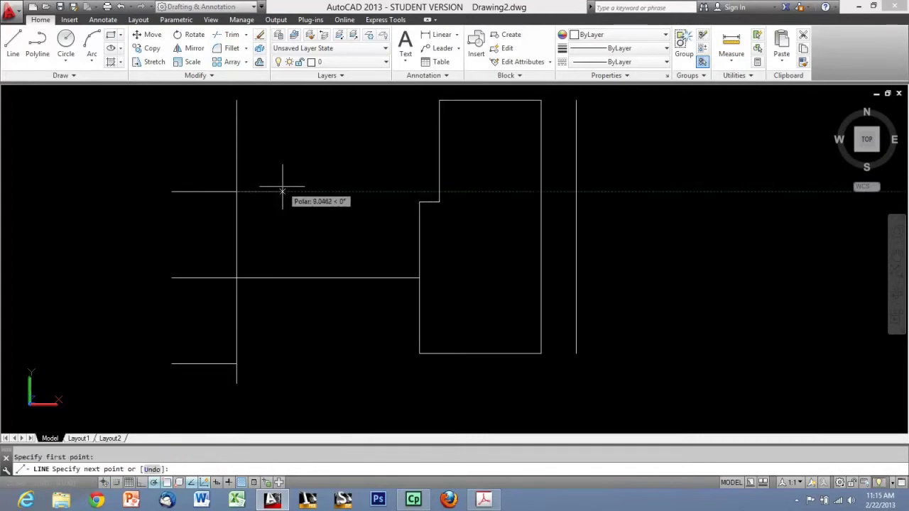
click(282, 191)
key(Return)
text(l)
key(Return)
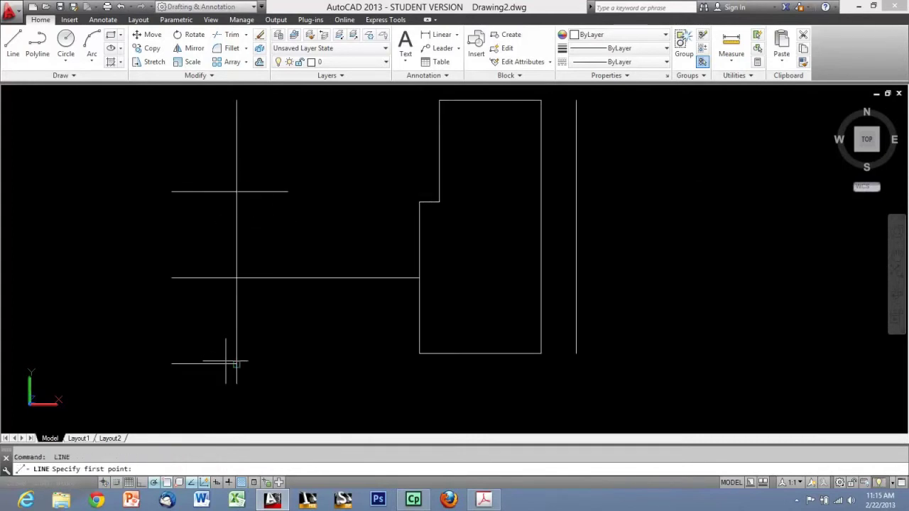
click(237, 364)
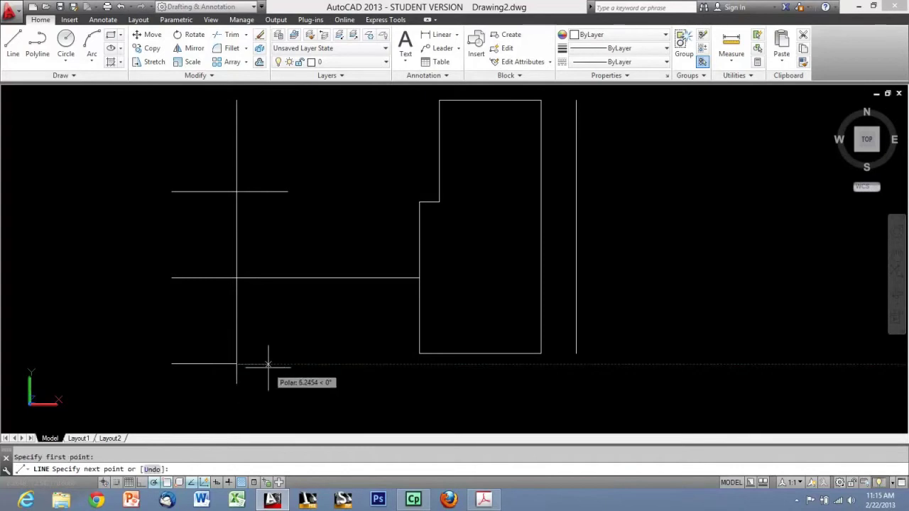
key(Return)
key(Escape)
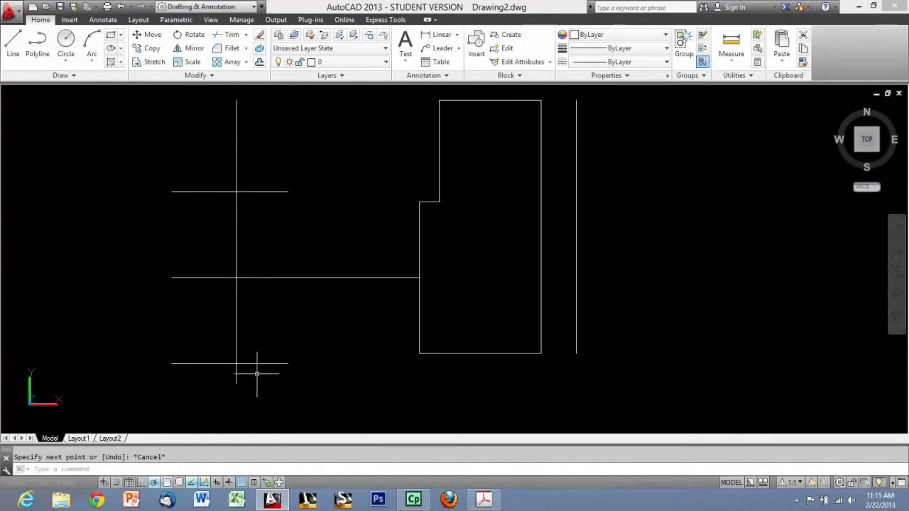
Step: Delete the two leftover horizontal stubs outside the rim's vertical line, keeping the centre line
click(188, 364)
click(174, 248)
click(141, 178)
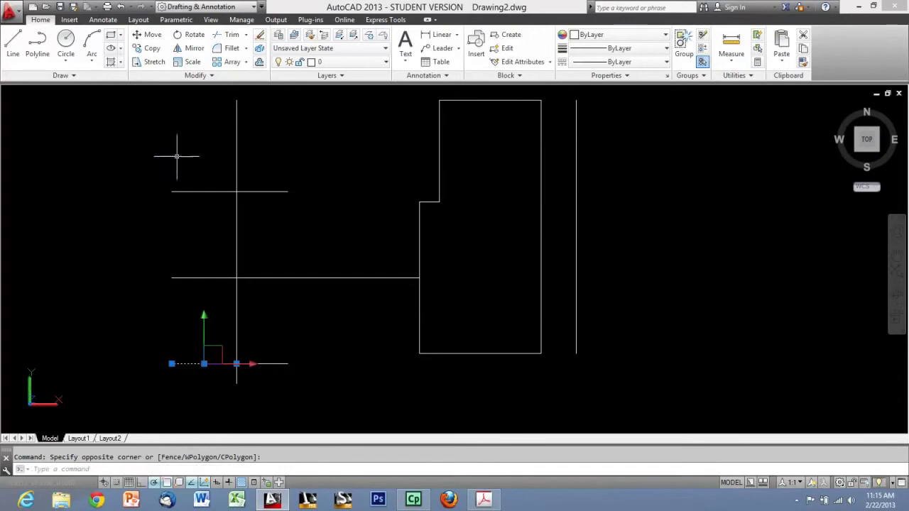
key(Delete)
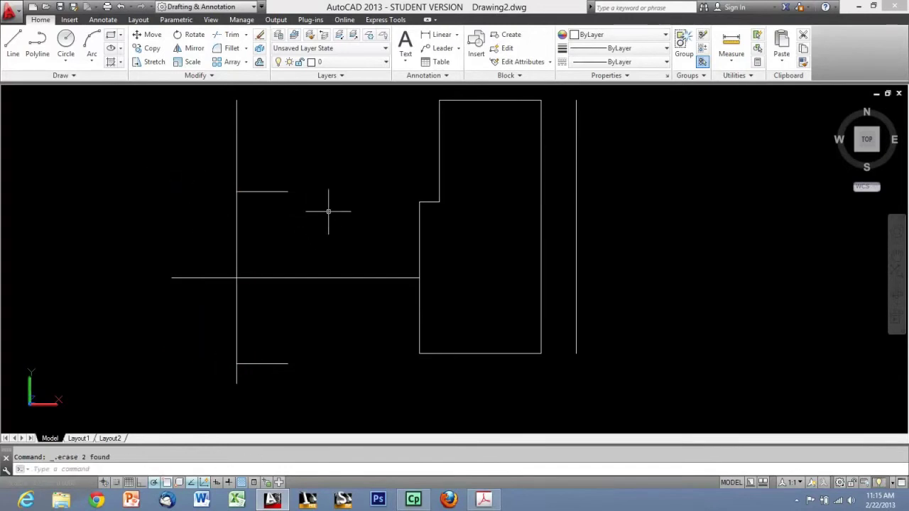
Step: Draw 2 mm vertical lines at the hub-side ends of the two short rim lines, both pointing toward the centre line
text(l)
key(Return)
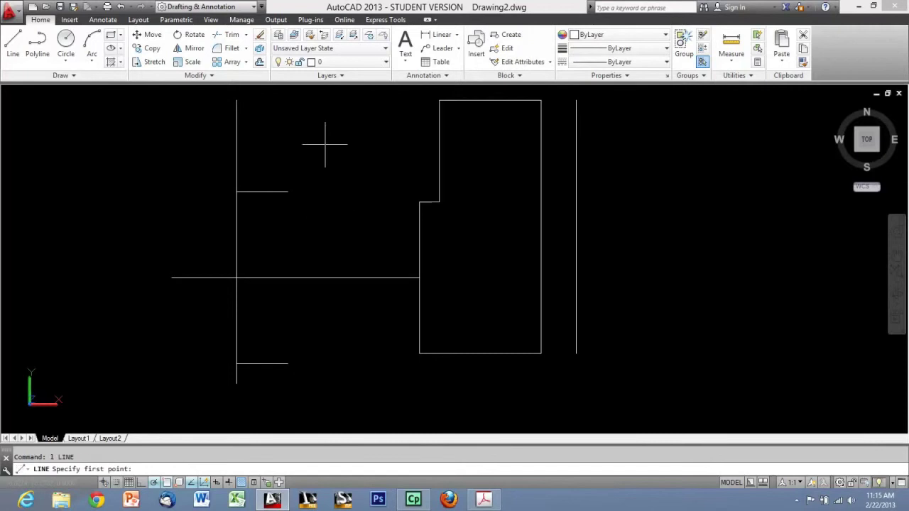
click(287, 190)
text(2)
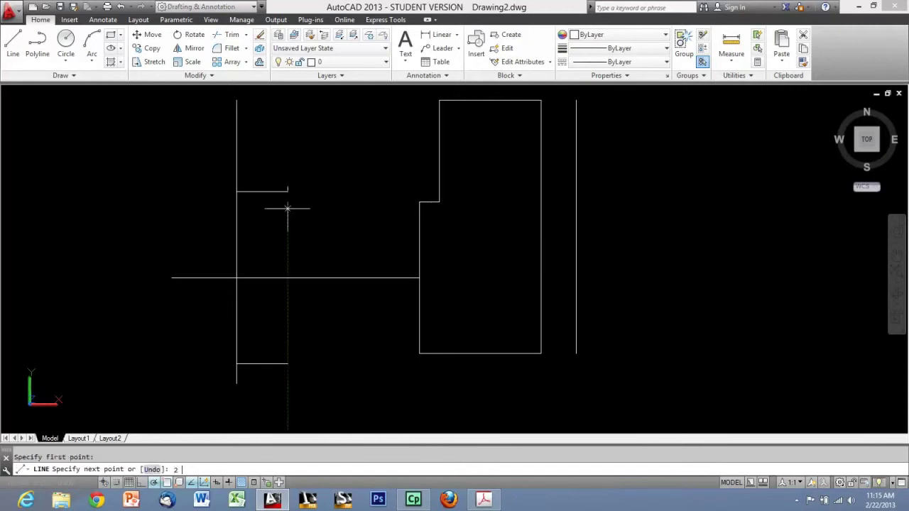
key(Return)
key(Return)
key(Return)
click(287, 365)
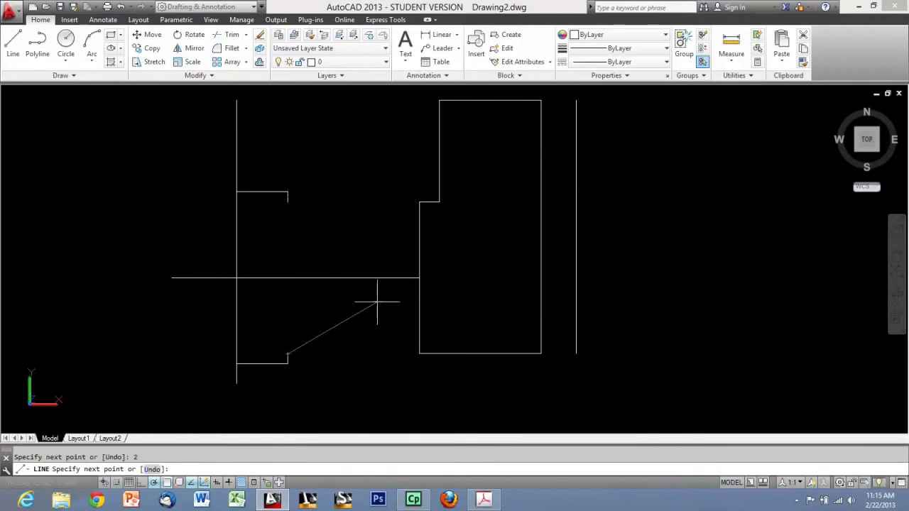
key(Escape)
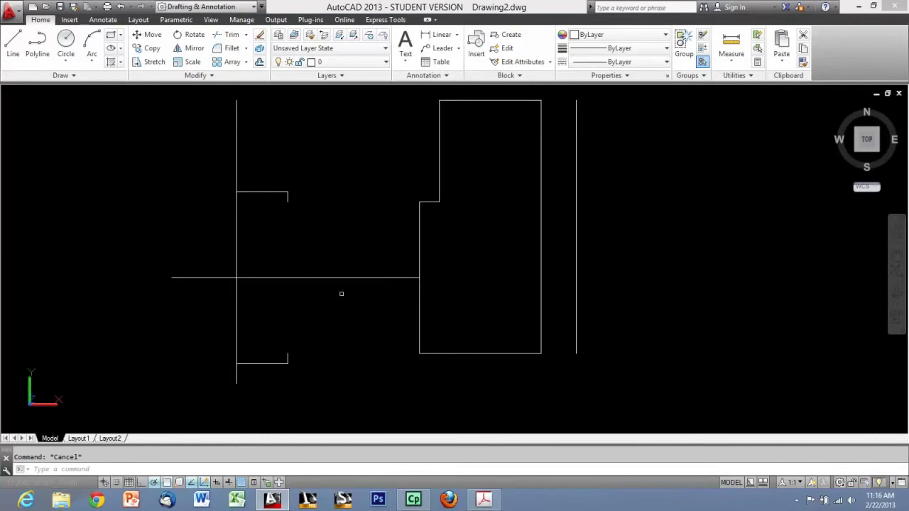
Step: Delete the long vertical construction line at the rim's outer edge
middle_drag(277, 270, 284, 272)
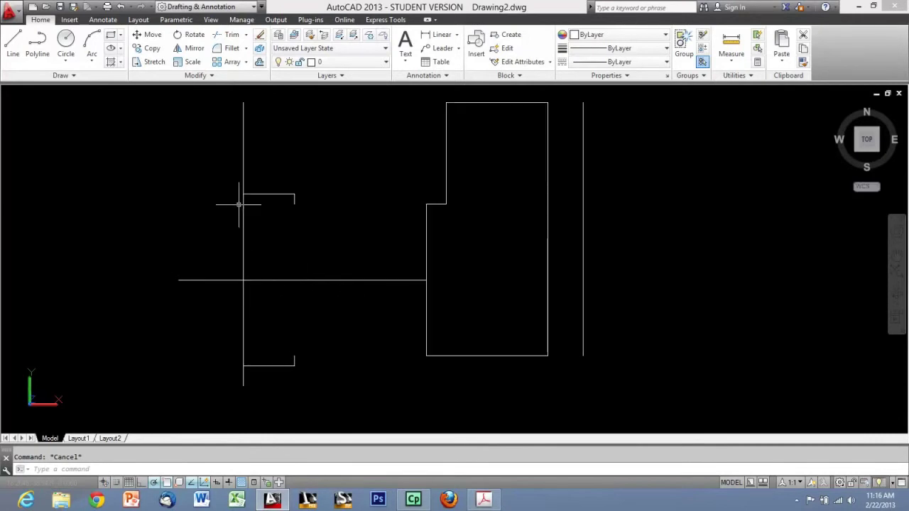
scroll(244, 195, up, 3)
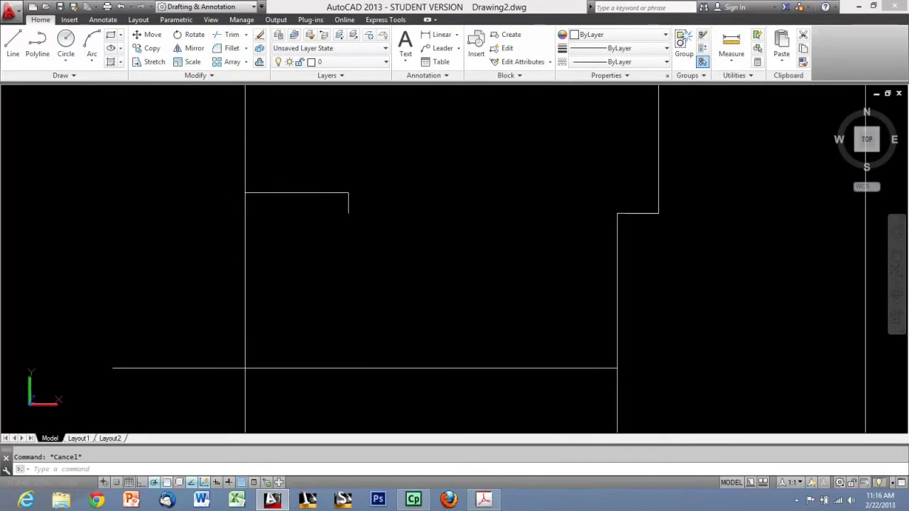
click(245, 245)
key(Delete)
Step: Draw 5 mm vertical lines from the outer ends of the upper and lower rim lines toward the centre line
text(l)
key(Return)
click(245, 192)
text(5)
key(Return)
scroll(258, 170, down, 2)
key(Return)
key(Return)
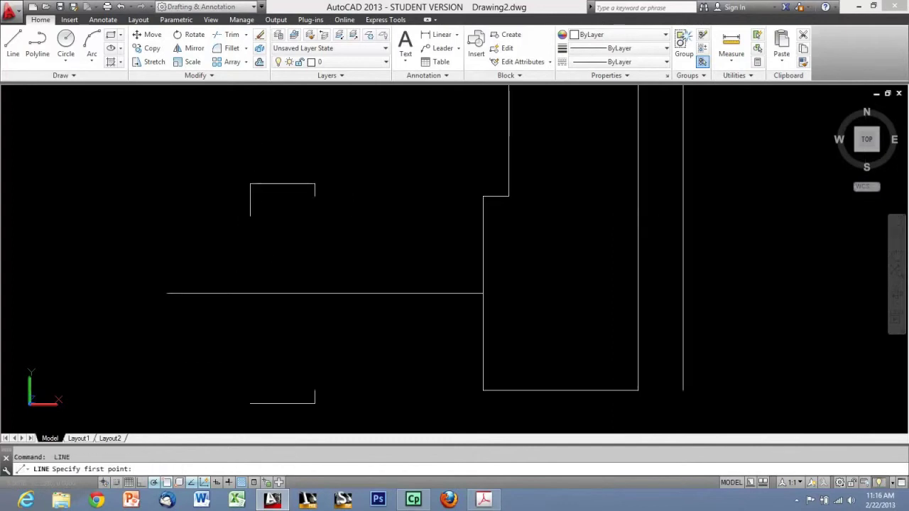
click(250, 403)
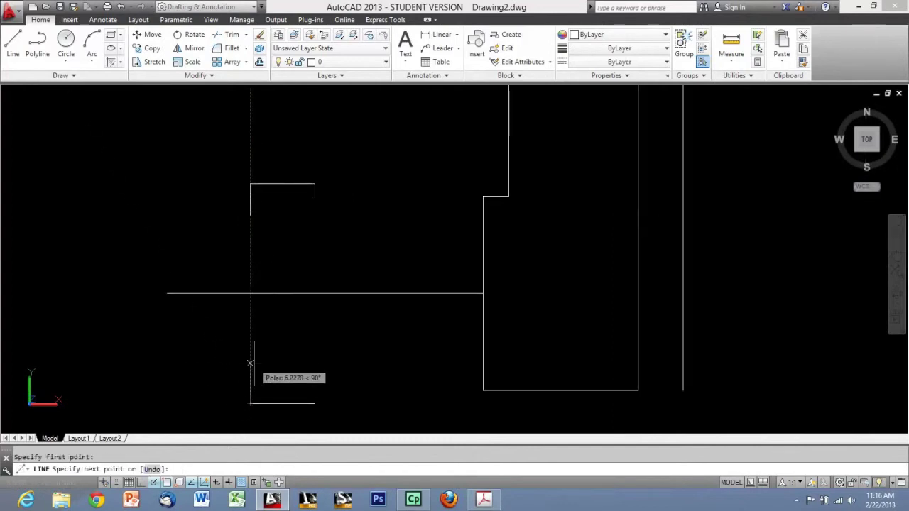
scroll(336, 318, down, 2)
key(Escape)
scroll(397, 308, up, 2)
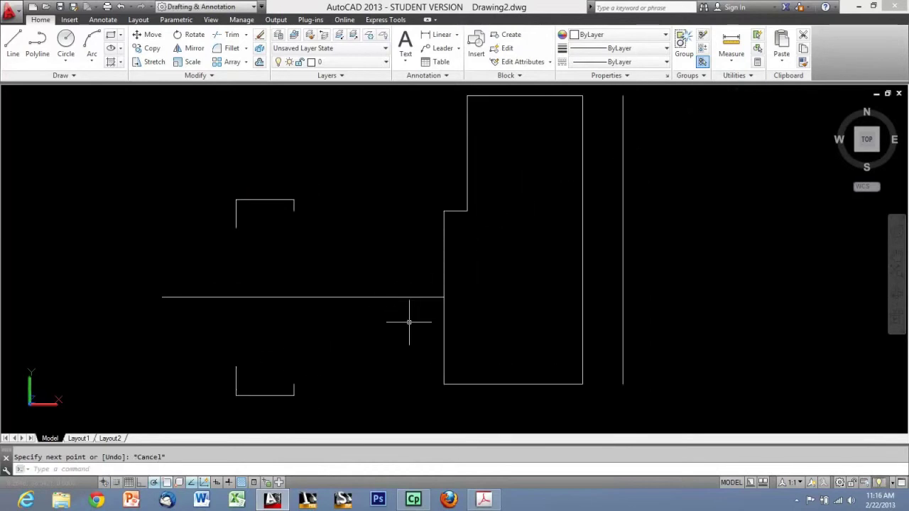
text(l)
key(Return)
click(293, 383)
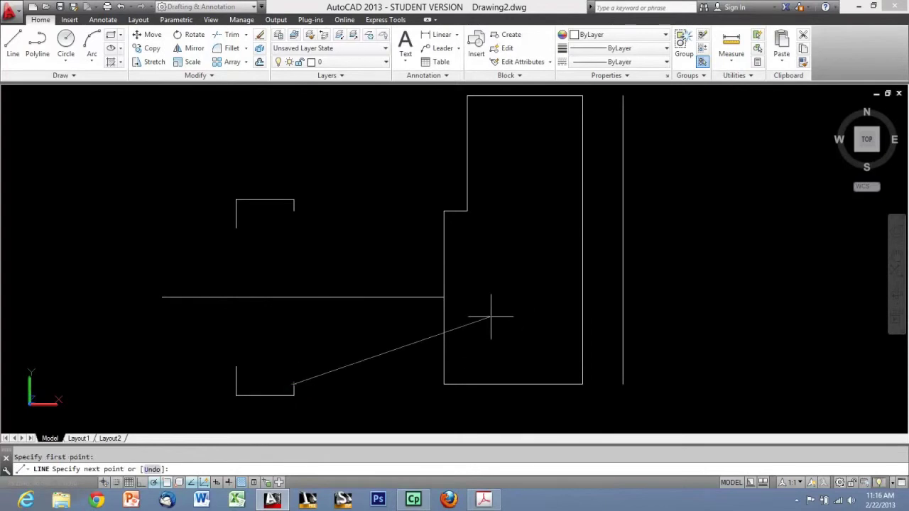
key(Escape)
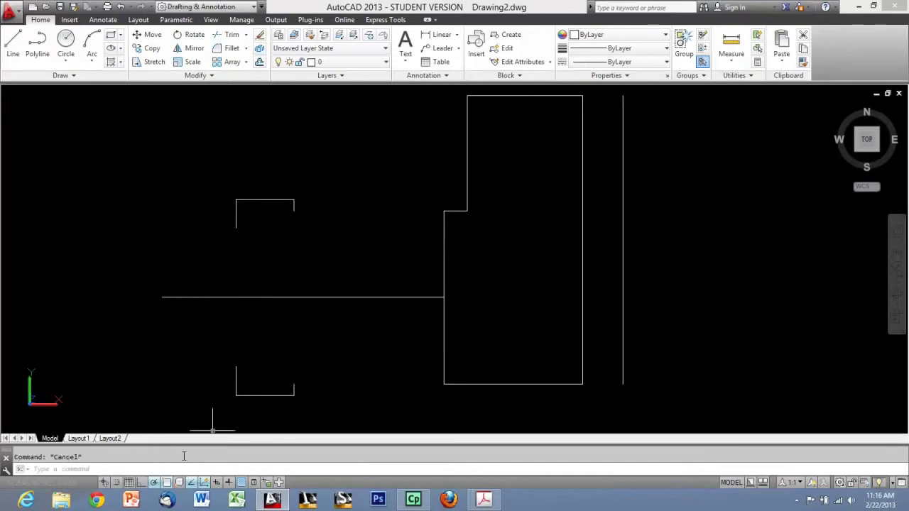
Step: Set the polar tracking increment angle to 20 degrees in the drafting settings
right_click(156, 482)
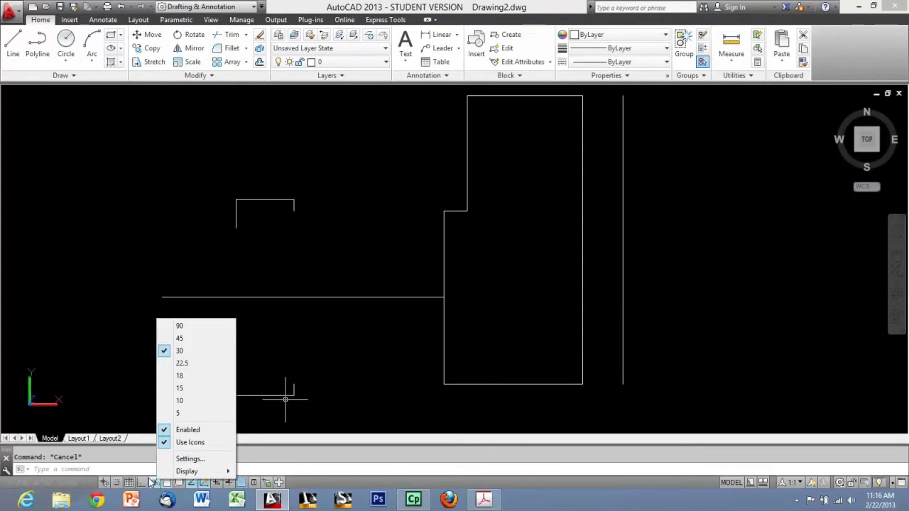
click(190, 459)
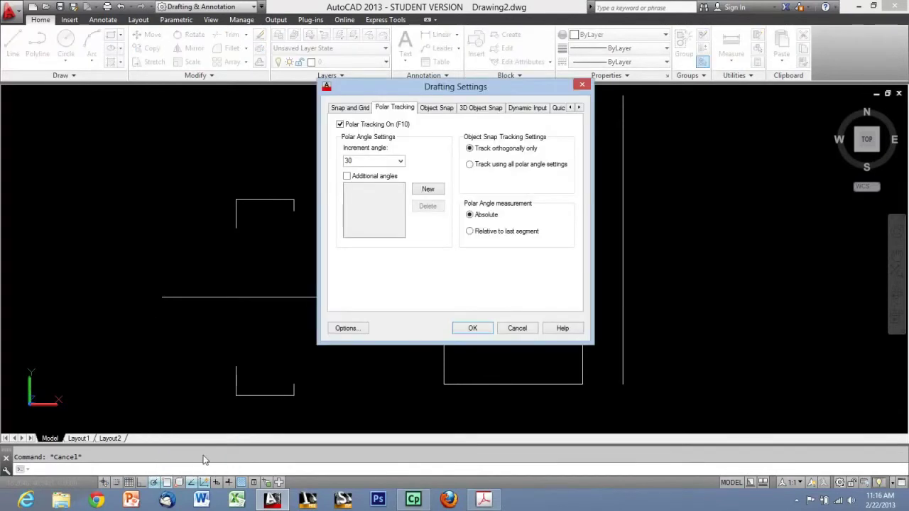
click(400, 161)
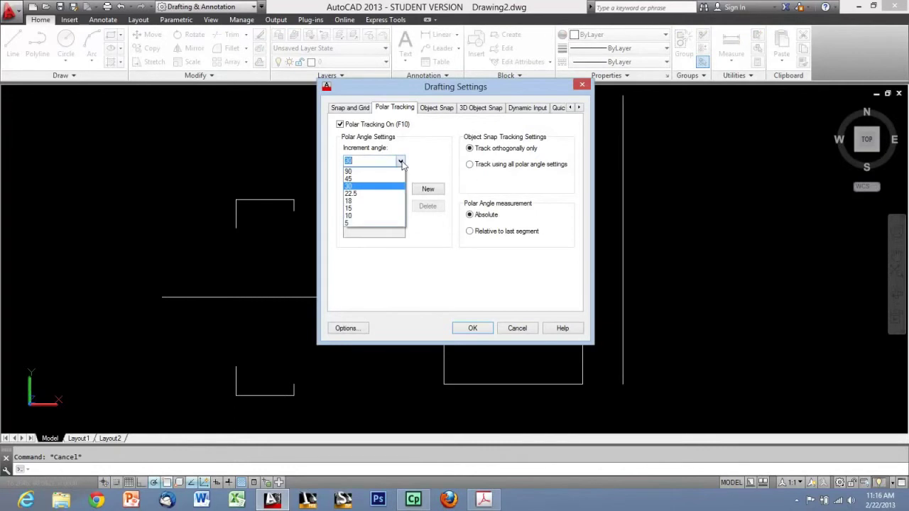
click(400, 161)
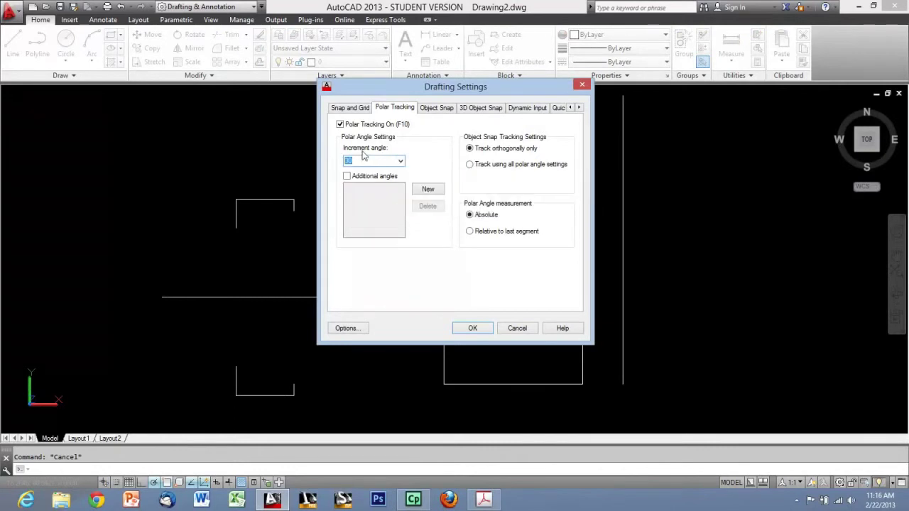
text(20)
click(472, 328)
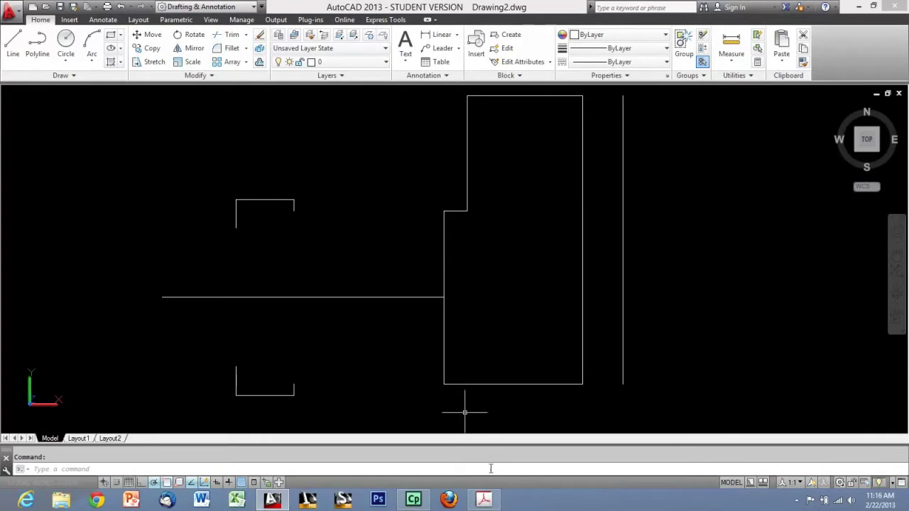
Step: Check the groove angle in the Lab Q PDF and draw a 20° line from the lower 2 mm rim line to the hub's vertical edge
click(483, 499)
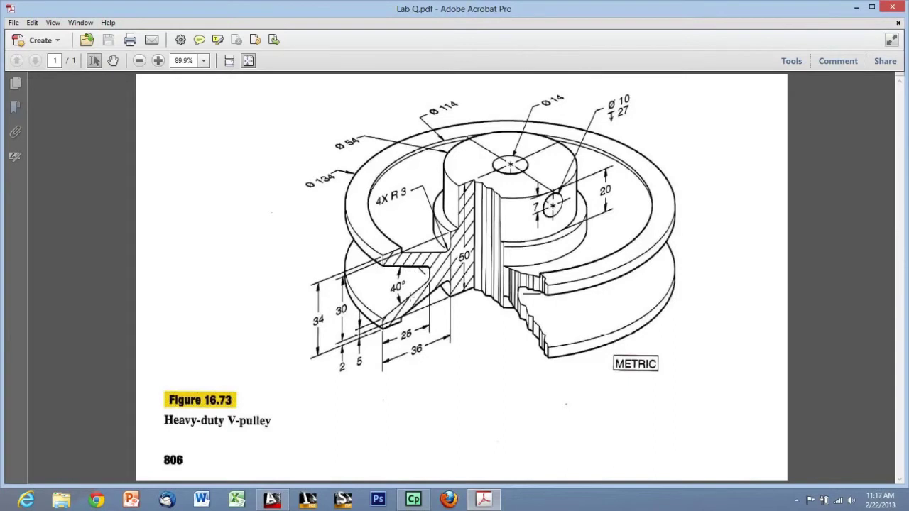
click(271, 500)
text(l)
key(Return)
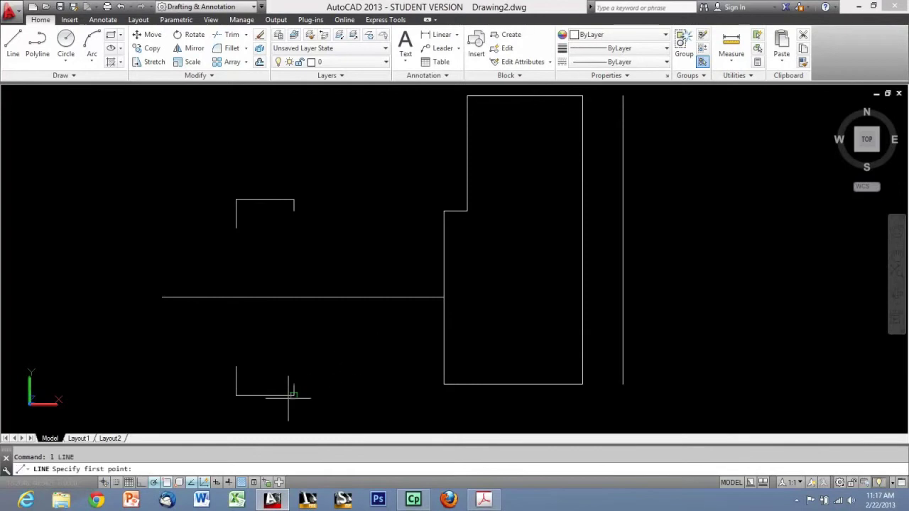
click(294, 384)
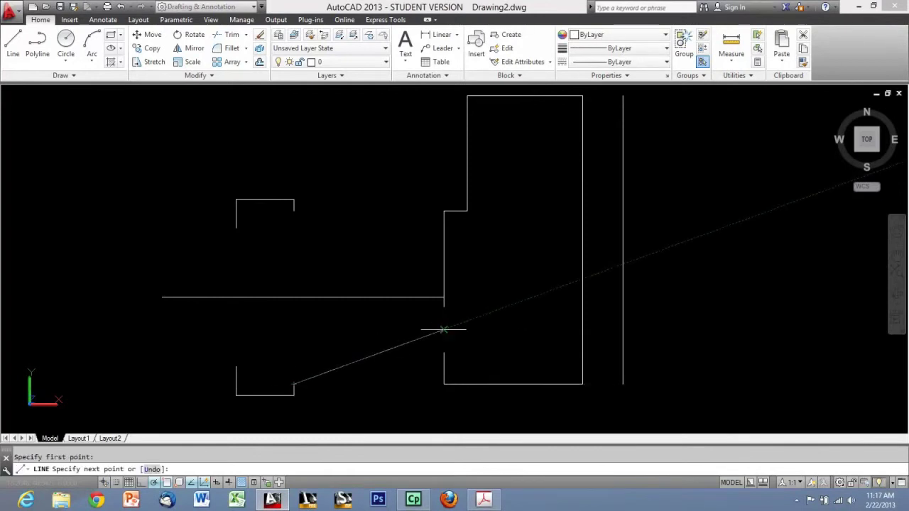
click(444, 329)
key(Return)
Step: Draw the matching 20° line sloping from the upper 2 mm rim line's lower end to the hub's vertical edge
key(Return)
click(294, 211)
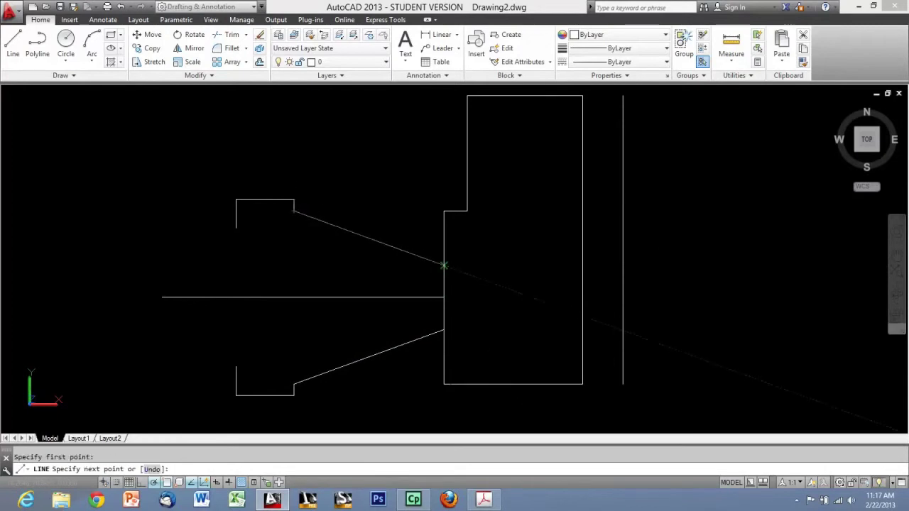
click(444, 265)
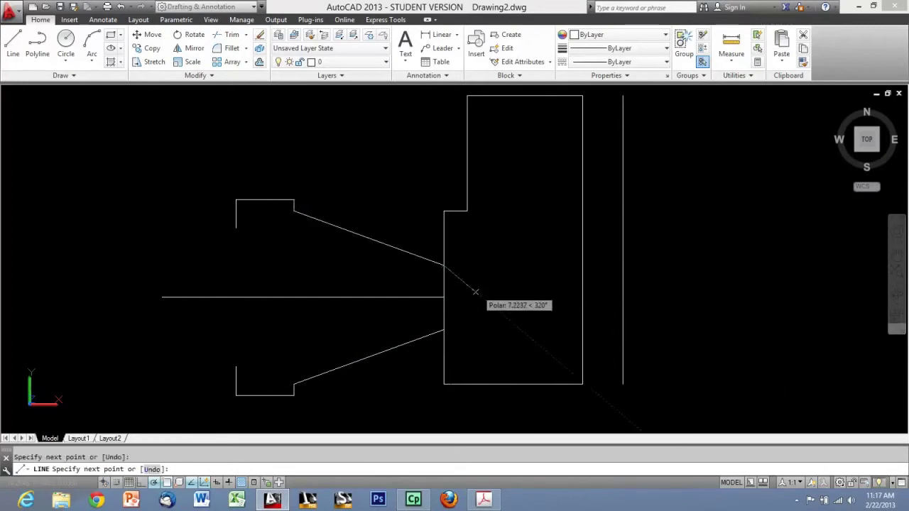
key(Return)
key(Return)
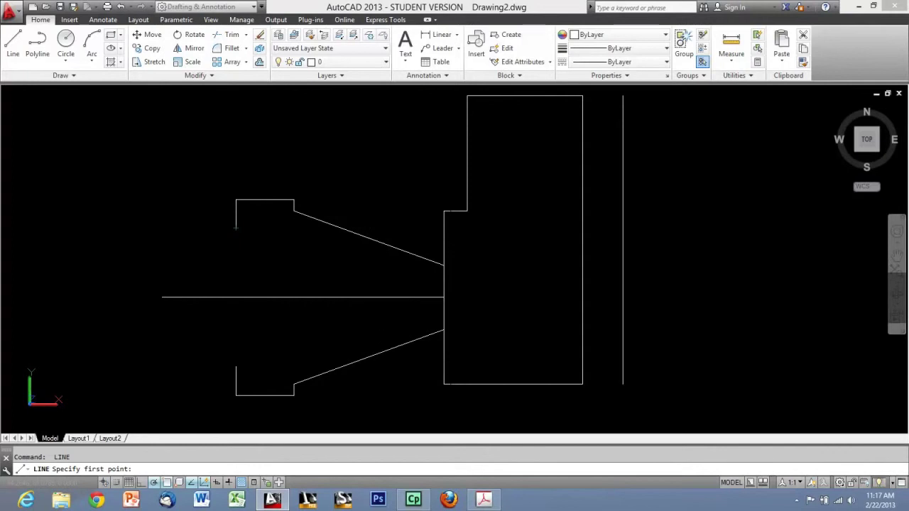
key(Escape)
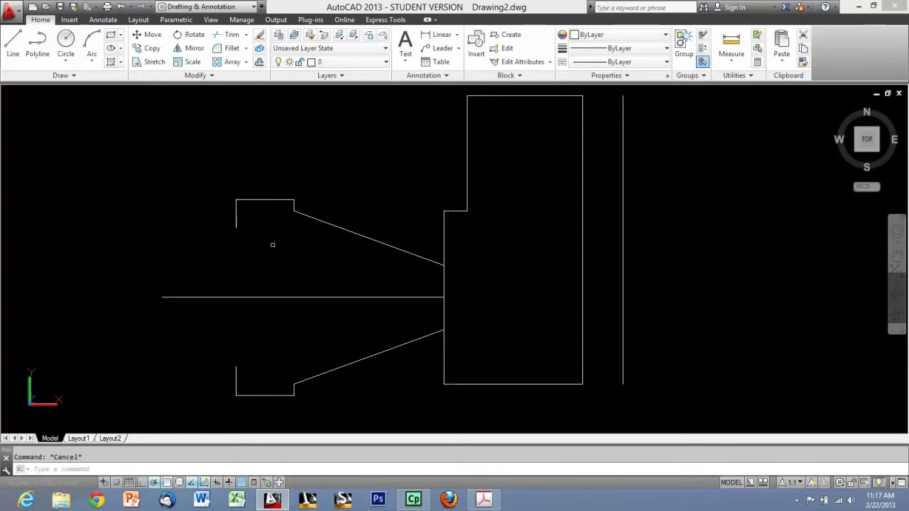
Step: Offset the upper 5 mm vertical rim line 25 mm toward the hub
click(259, 224)
click(222, 204)
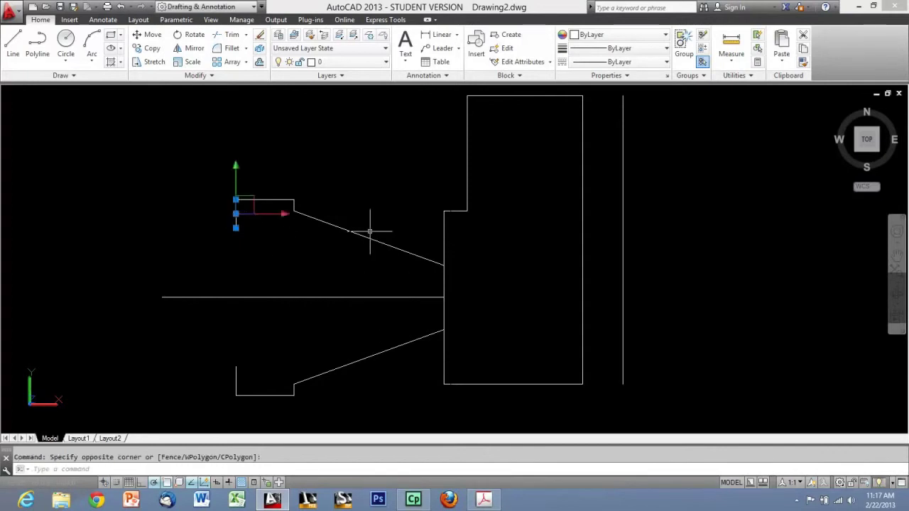
key(Escape)
text(o)
key(Return)
text(25)
key(Return)
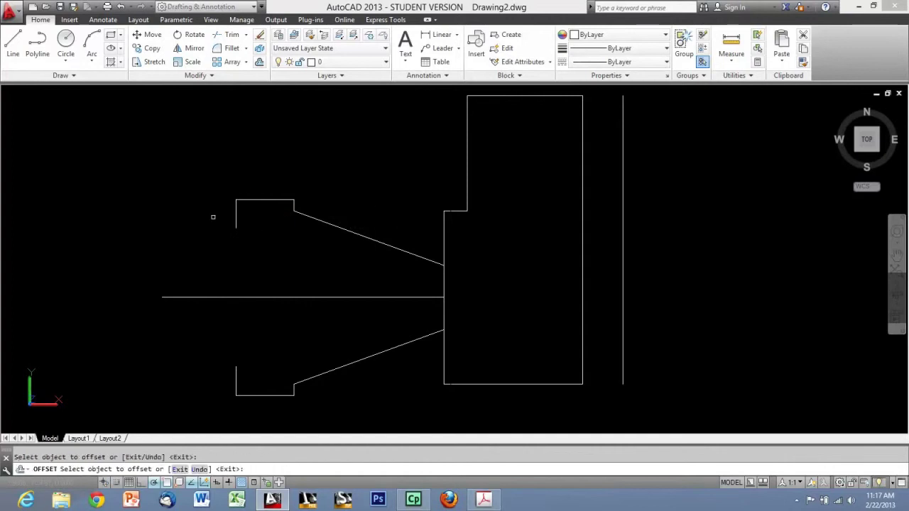
click(235, 225)
click(362, 214)
key(Escape)
Step: With Ortho on, stretch the lower end of the offset vertical line straight down past the lower sloped line
click(393, 219)
click(375, 204)
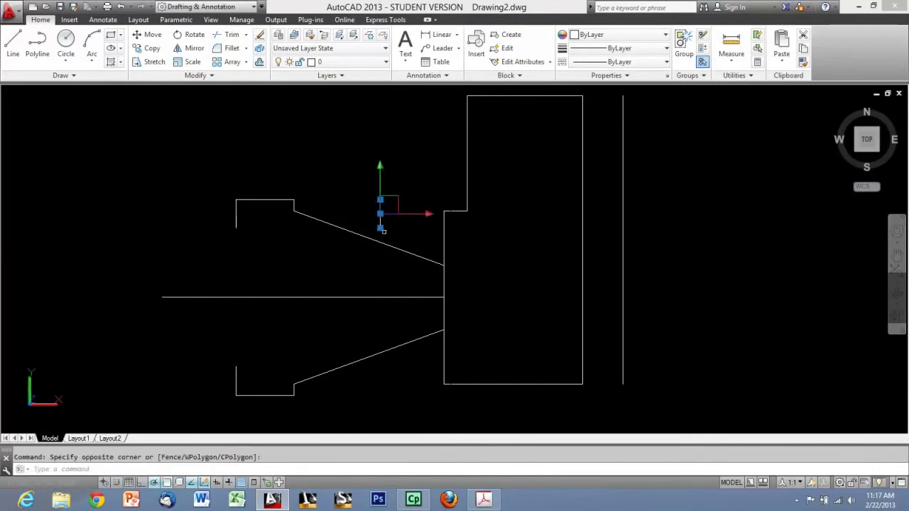
click(380, 228)
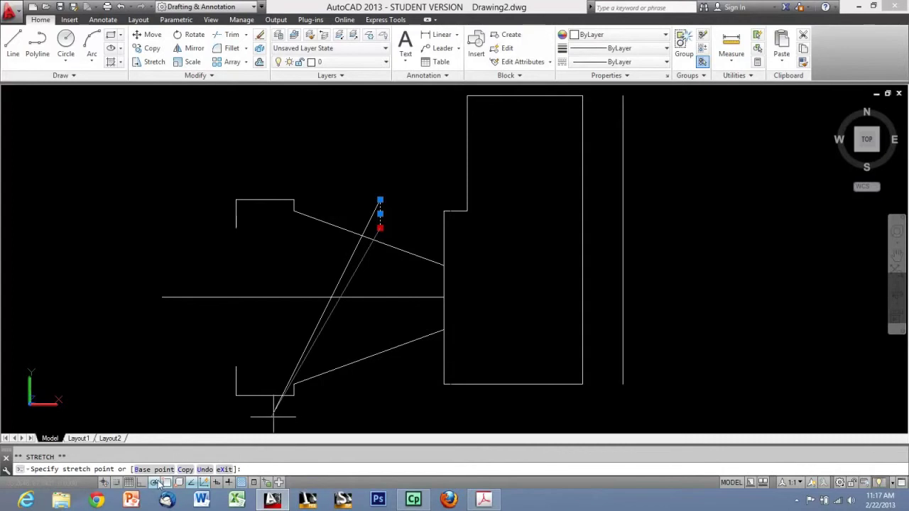
click(142, 483)
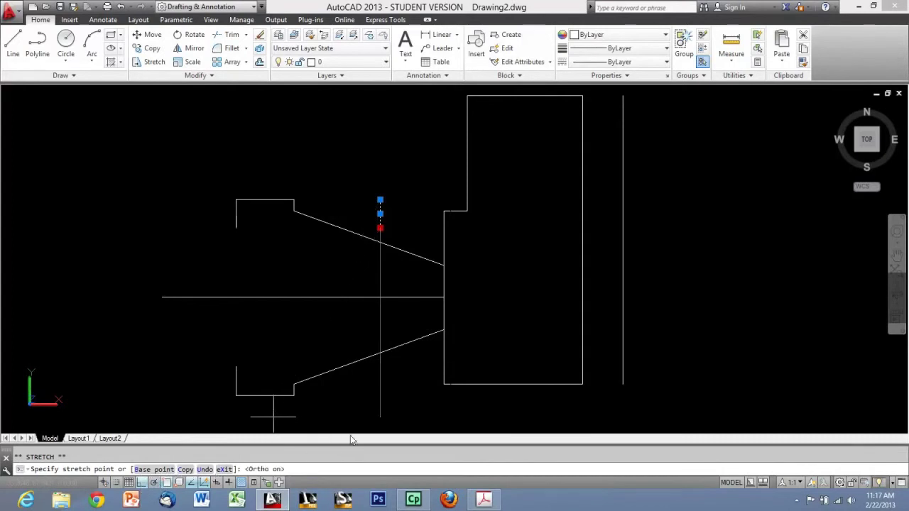
click(380, 383)
Step: Turn Ortho off and polar tracking back on, leaving the Offset command without making an offset
key(o)
key(Return)
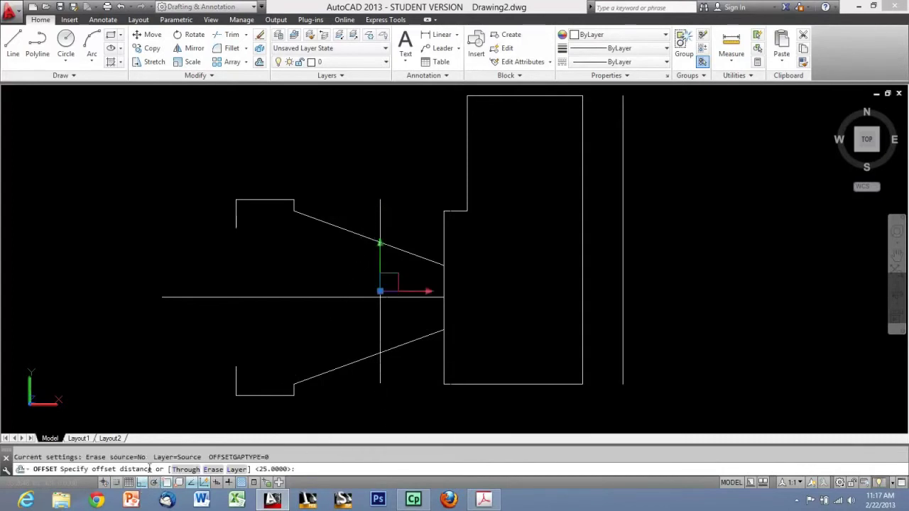
click(143, 483)
right_click(154, 484)
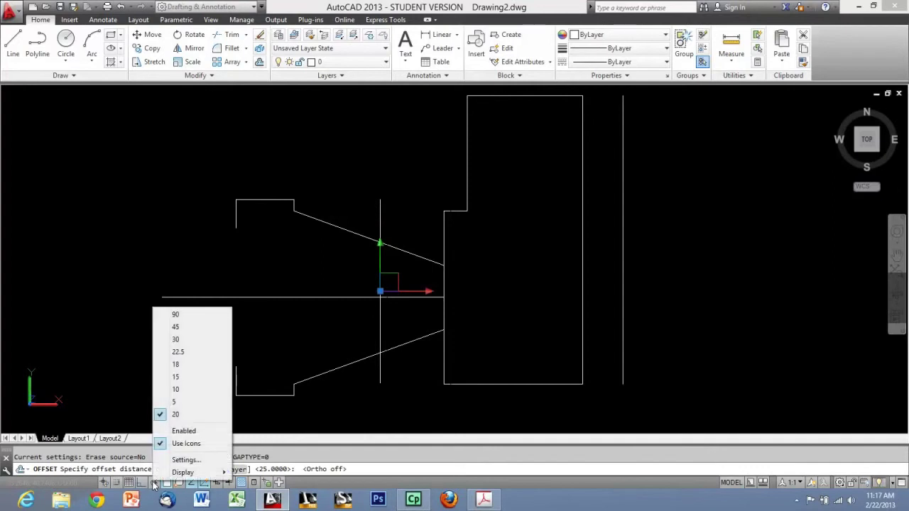
key(Escape)
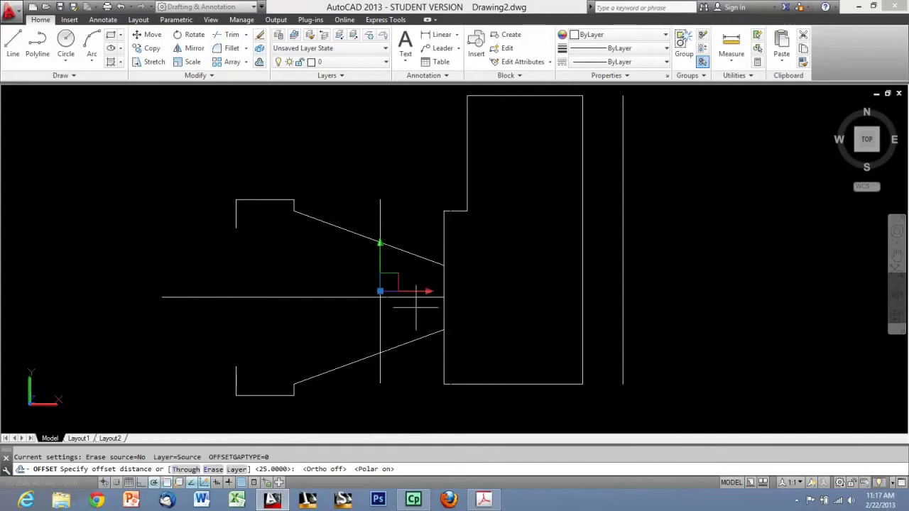
key(Escape)
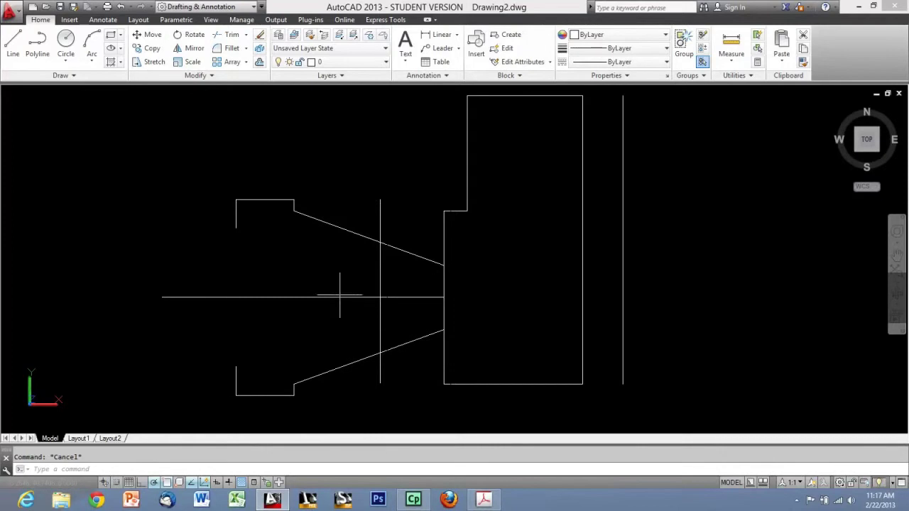
Step: Draw a 20° line from the lower end of the upper 5 mm rim line to the vertical construction line
text(l)
key(Return)
click(236, 228)
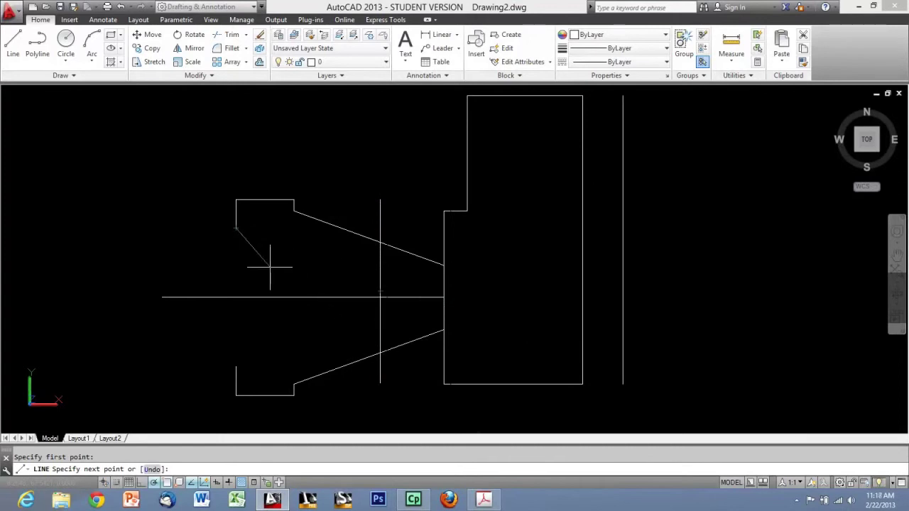
click(380, 280)
key(Return)
Step: Draw a 20° line from the upper end of the lower 5 mm rim line to the vertical construction line
key(Return)
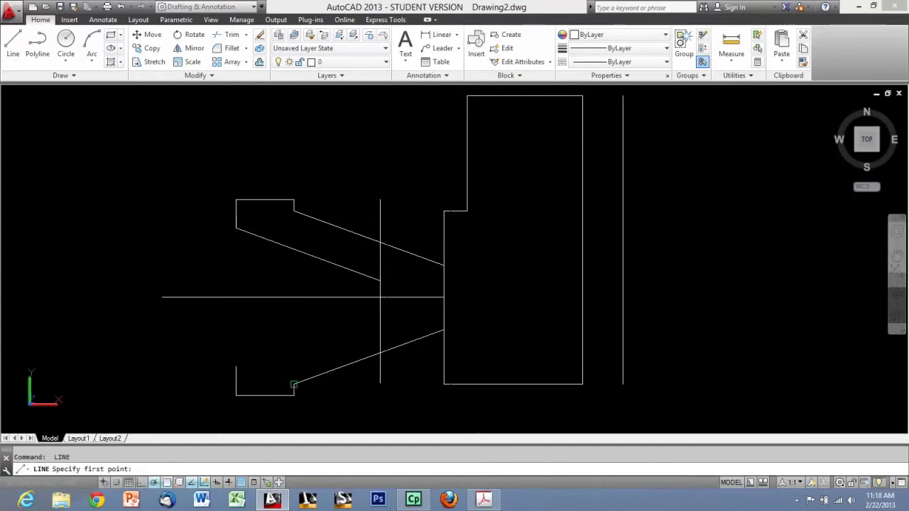
click(236, 366)
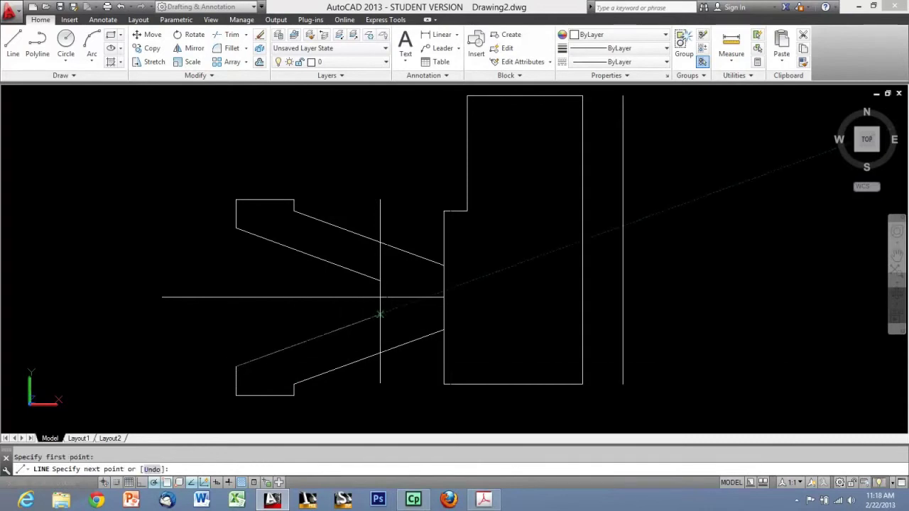
click(380, 315)
key(Return)
key(Escape)
Step: Delete the horizontal centre line running from the rim side to the hub
scroll(398, 227, down, 2)
scroll(365, 245, up, 1)
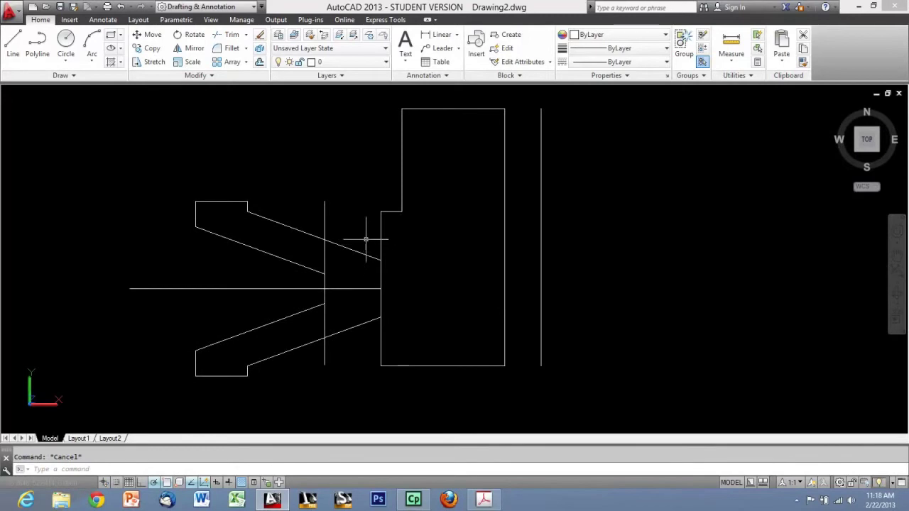
click(367, 288)
click(359, 290)
key(Delete)
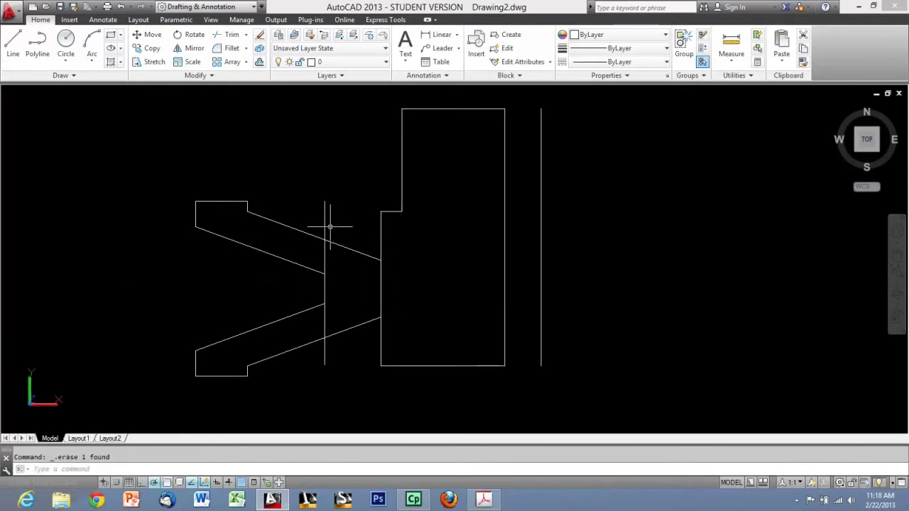
Step: Trim the vertical construction line to the segment joining the groove's inner sloped lines, and remove the hub edge between the outer sloped lines
click(228, 34)
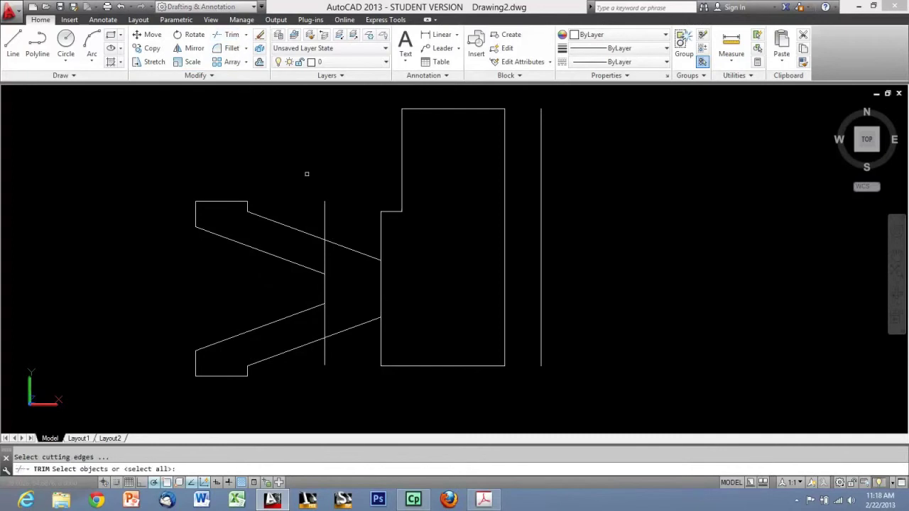
key(Return)
click(316, 209)
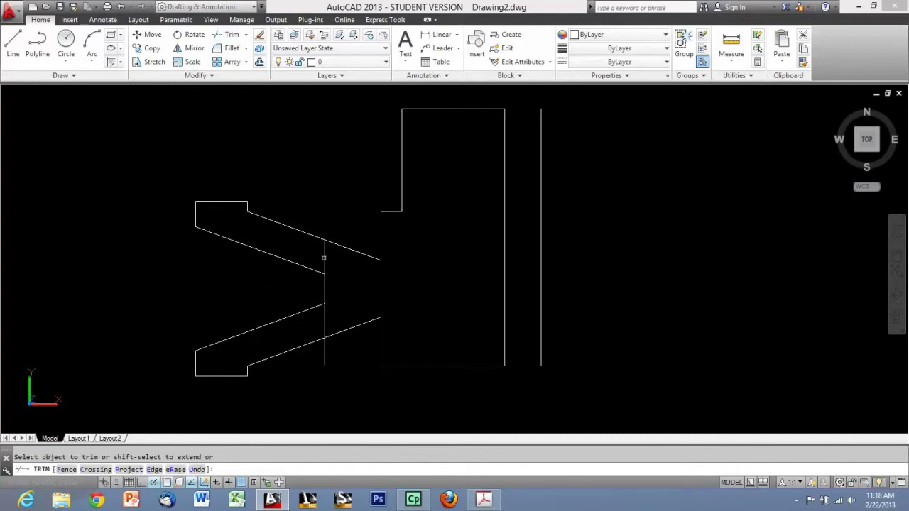
click(324, 350)
click(321, 340)
click(324, 319)
click(389, 287)
click(369, 271)
key(Escape)
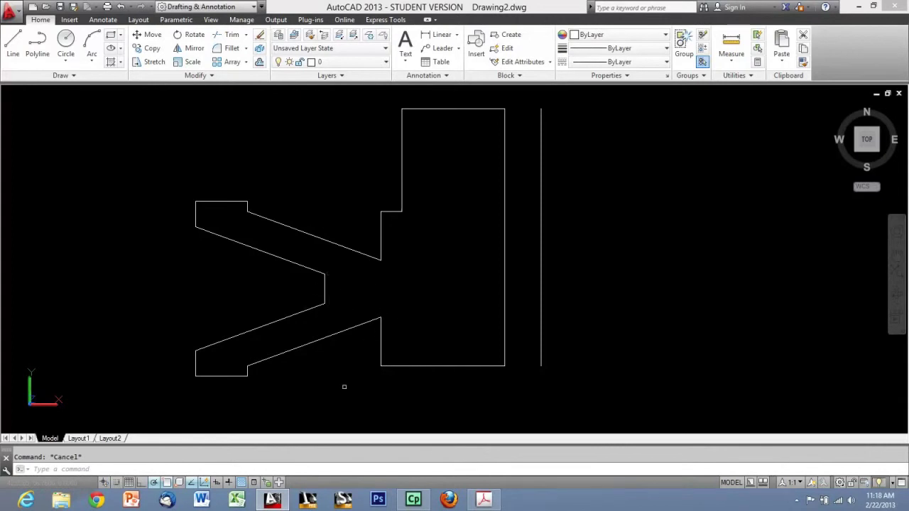
Step: Check the 4X R3 note in the Lab Q PDF, and draw a 3 mm radius circle tangent to the upper outer sloped line and hub edge
click(484, 499)
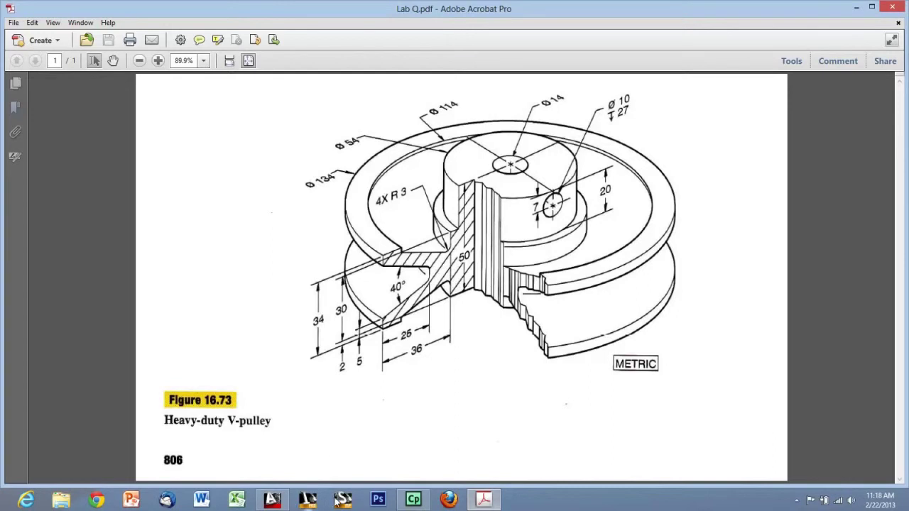
click(272, 500)
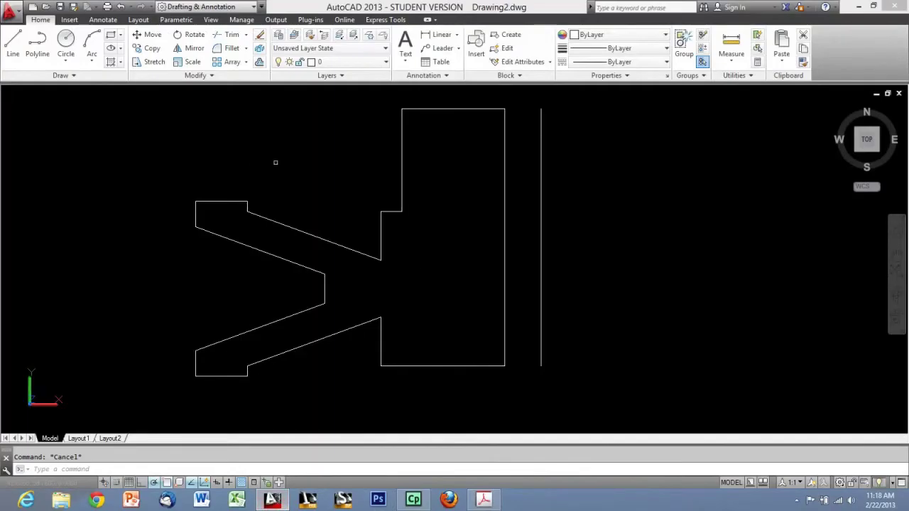
click(64, 61)
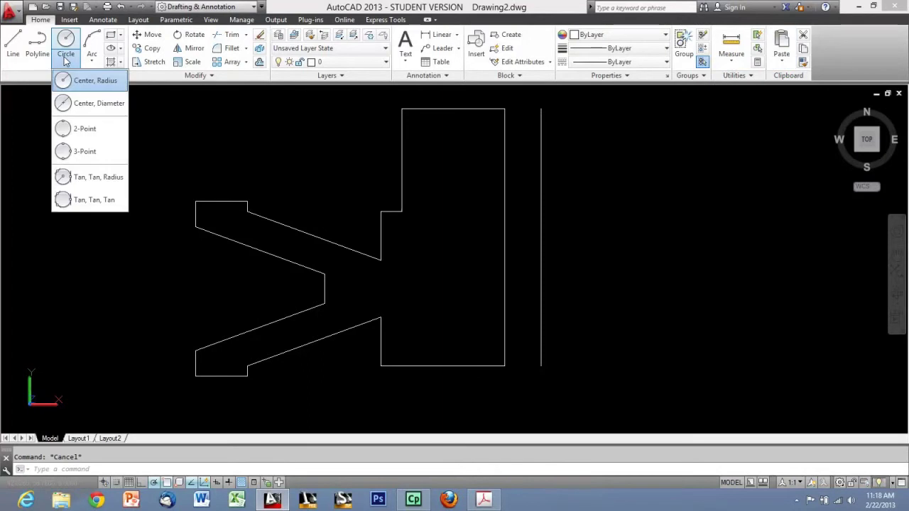
click(90, 179)
scroll(416, 263, up, 2)
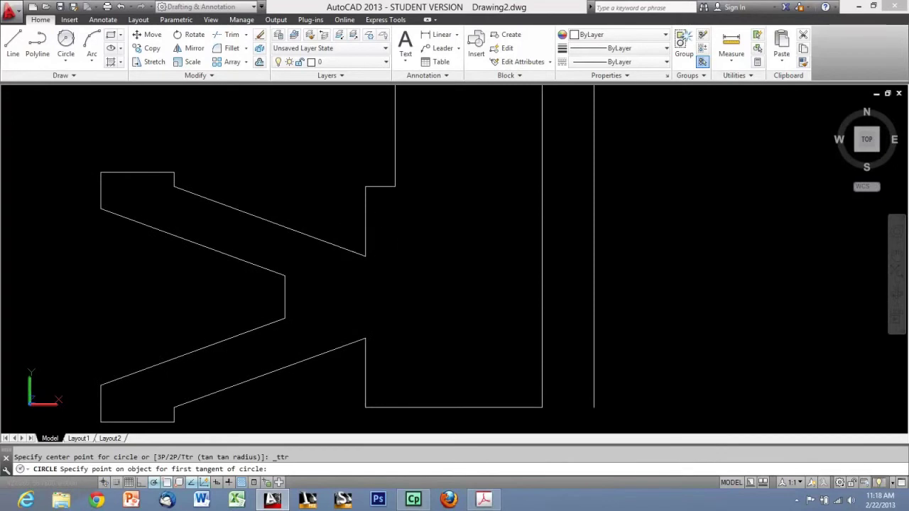
click(368, 214)
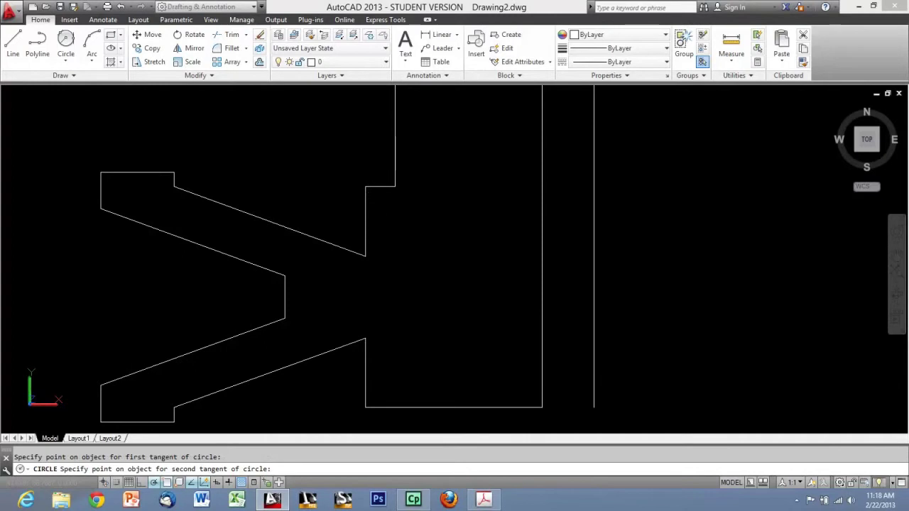
click(321, 245)
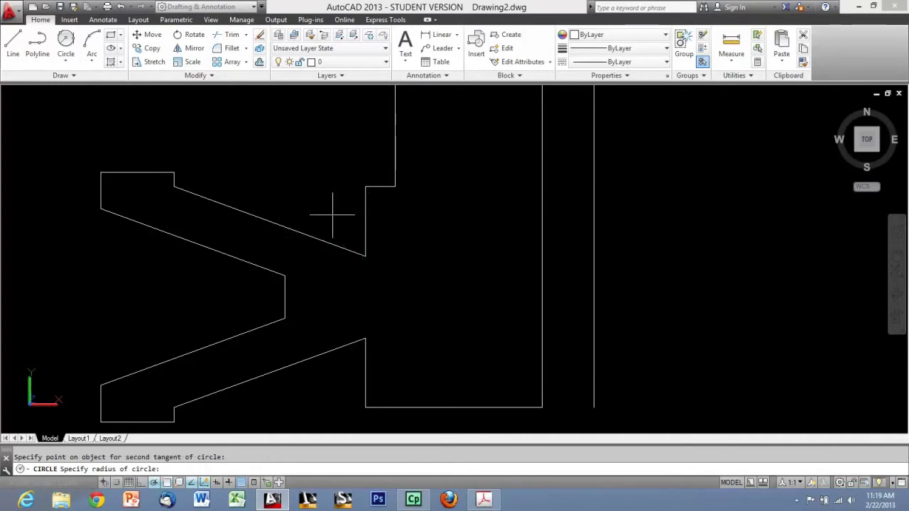
text(3)
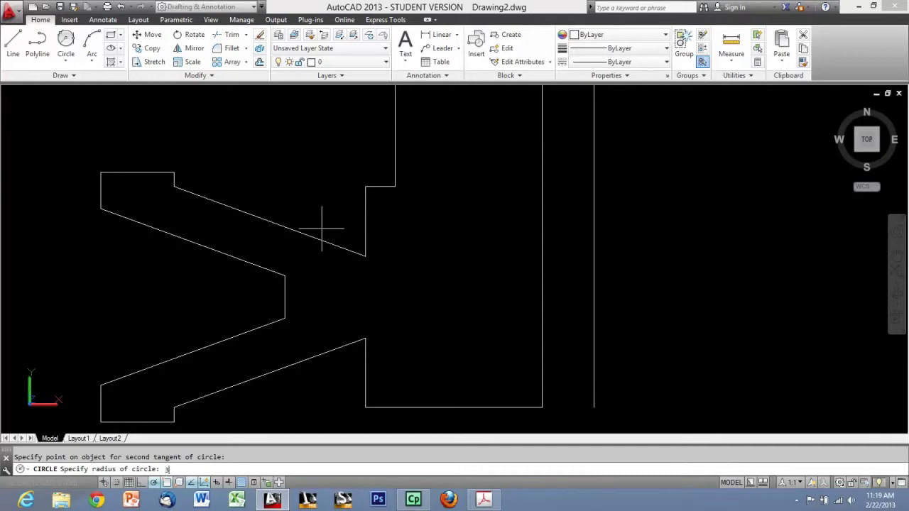
key(Return)
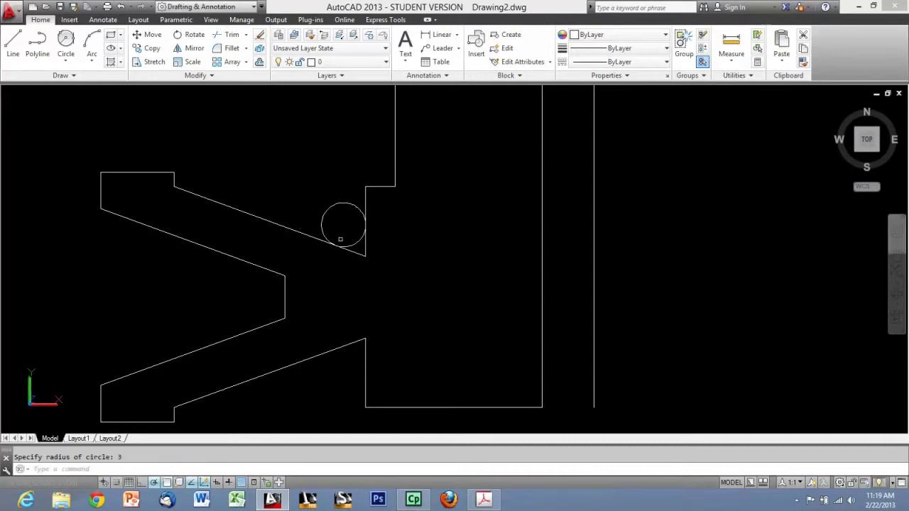
scroll(365, 213, up, 5)
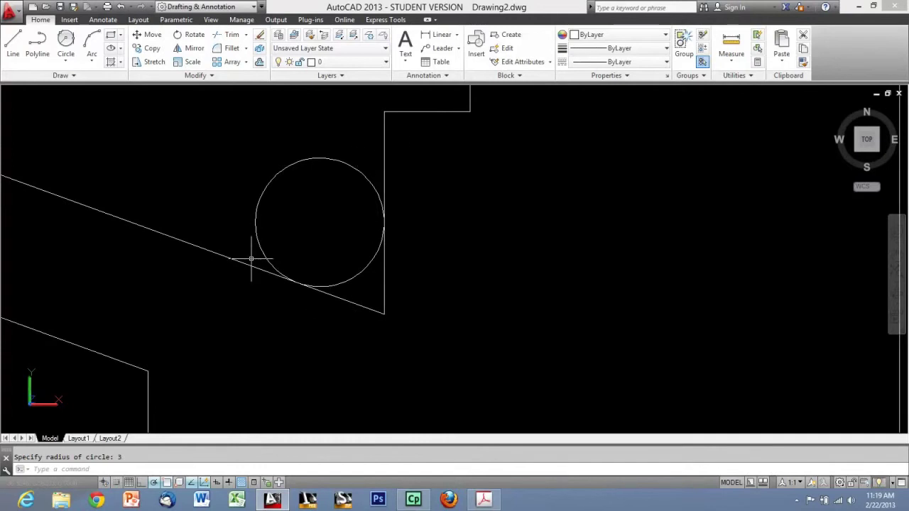
Step: Draw a 3 mm radius circle tangent to the lower outer sloped line and the hub's lower vertical edge
scroll(362, 186, down, 4)
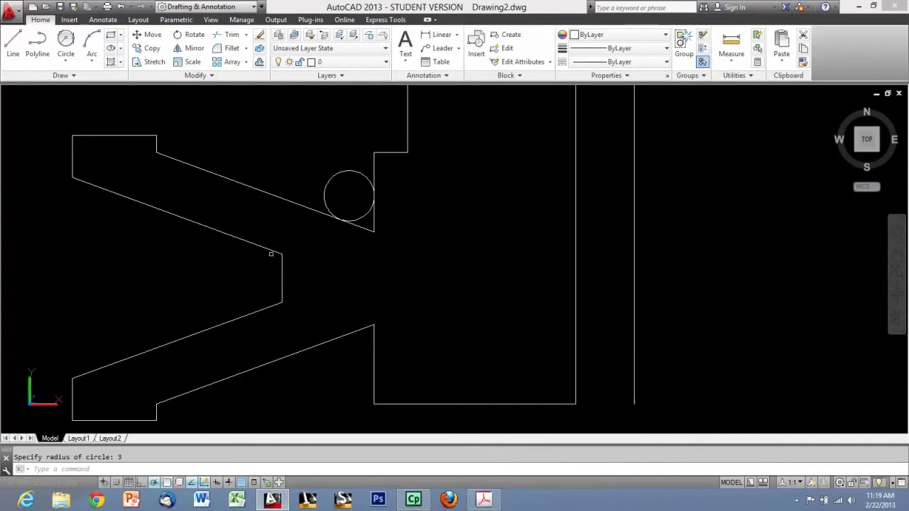
click(65, 62)
click(181, 115)
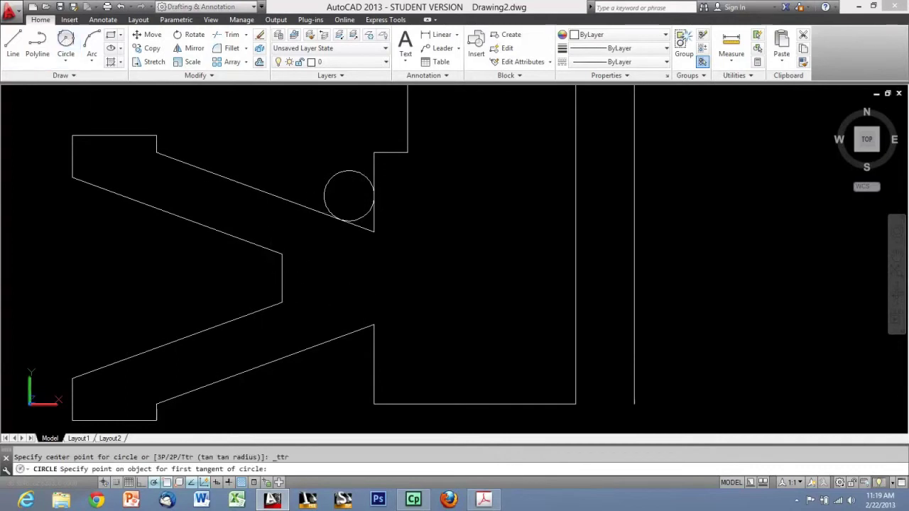
click(336, 336)
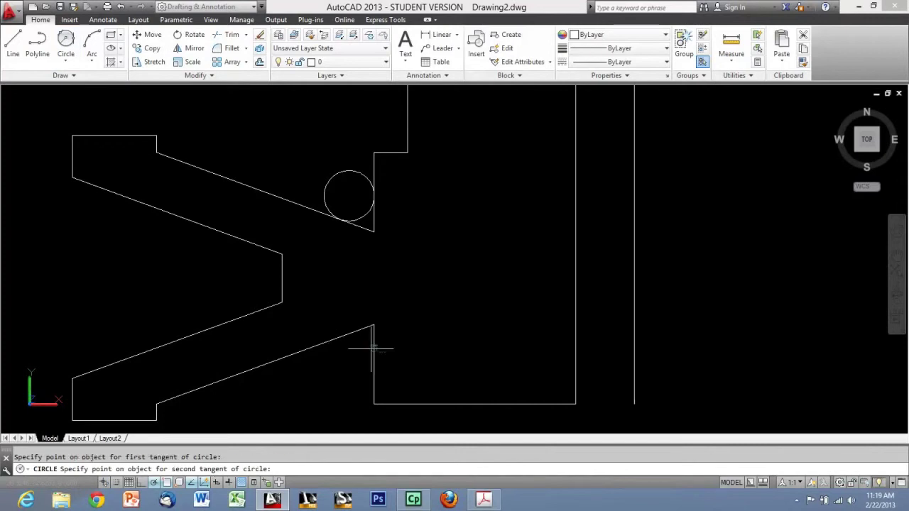
click(374, 363)
key(Return)
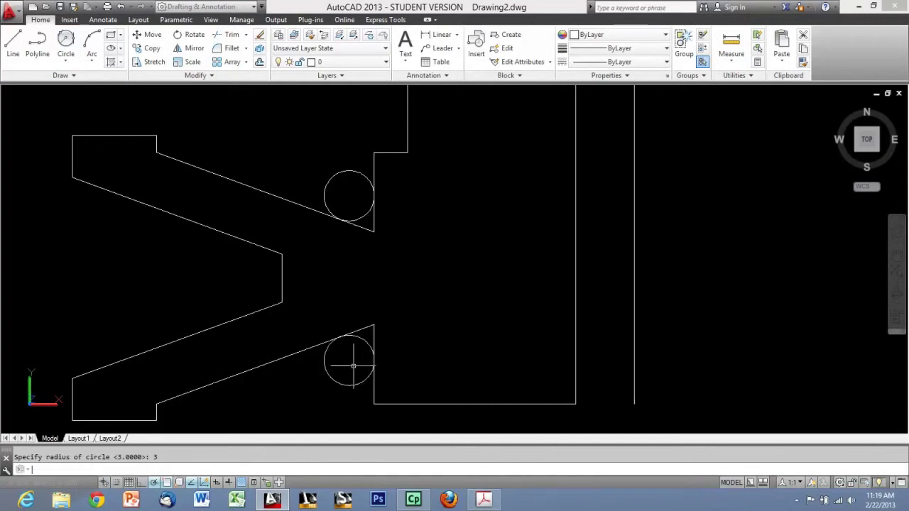
Step: Draw a 3 mm radius circle tangent to the groove's upper inner sloped line and the short vertical line at its bottom
key(Return)
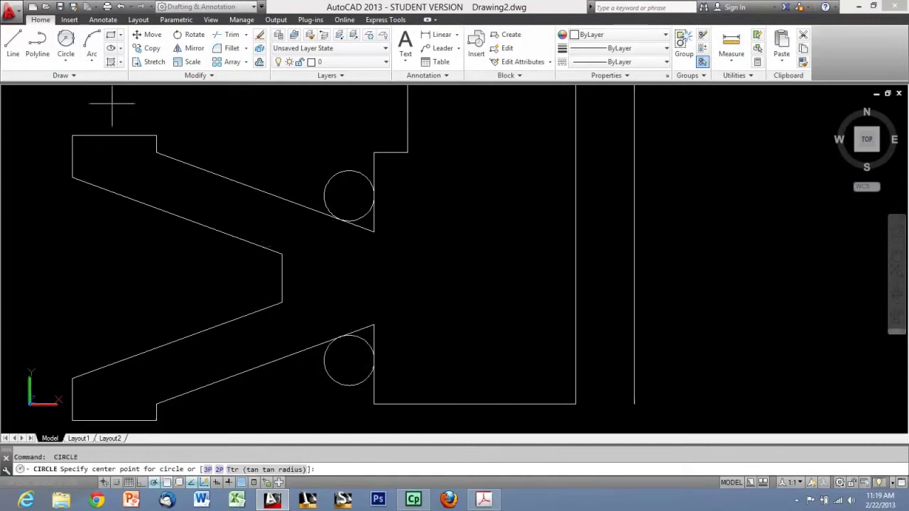
click(65, 43)
click(239, 237)
click(282, 264)
key(Return)
Step: Draw a 3 mm radius circle tangent to the groove's lower inner sloped line and the short vertical line at its bottom
click(66, 44)
click(260, 313)
click(281, 292)
text(3)
key(Return)
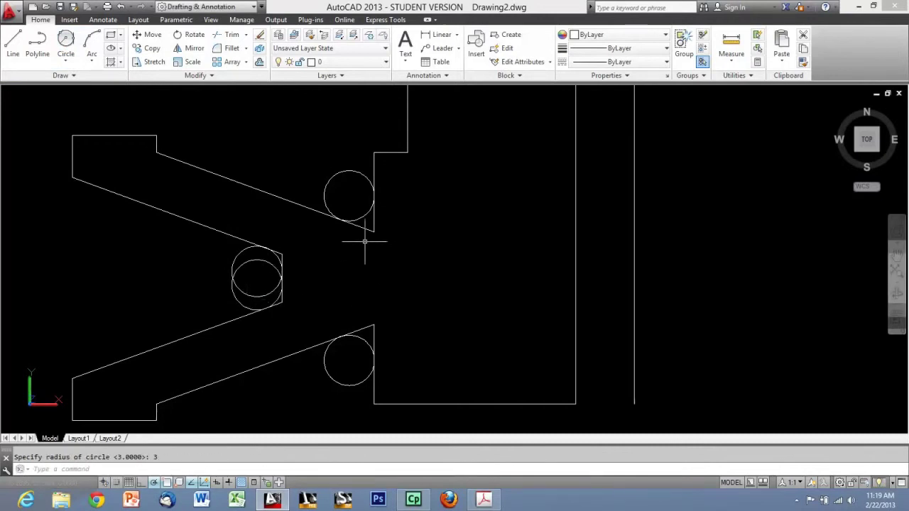
Step: Trim the two circles beside the hub and the line ends beyond them, leaving rounded corners where the web meets the hub
click(232, 35)
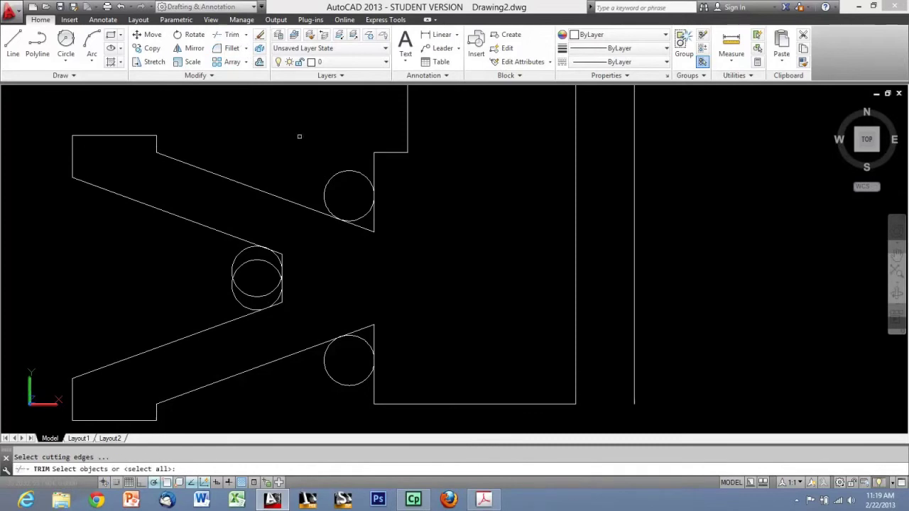
click(347, 172)
click(365, 226)
click(364, 360)
click(328, 384)
click(366, 311)
click(385, 327)
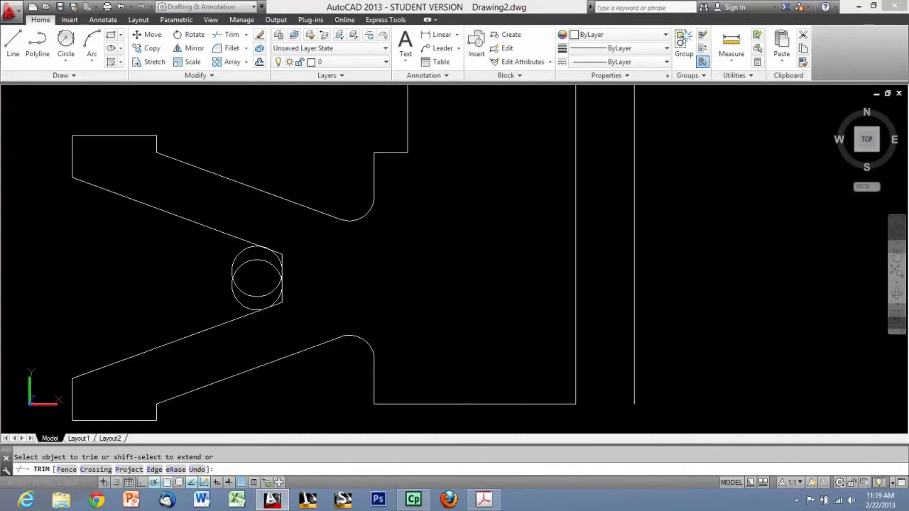
Step: Trim the sharp ends of the inner sloped lines and the vertical line beyond the two circles at the groove bottom
scroll(289, 313, up, 5)
click(288, 294)
click(270, 278)
click(282, 135)
click(270, 147)
Step: Trim the surplus arcs of the two overlapping groove circles, leaving only the rounded corners at the groove bottom
middle_drag(270, 146, 386, 207)
scroll(357, 275, up, 4)
click(381, 264)
click(359, 191)
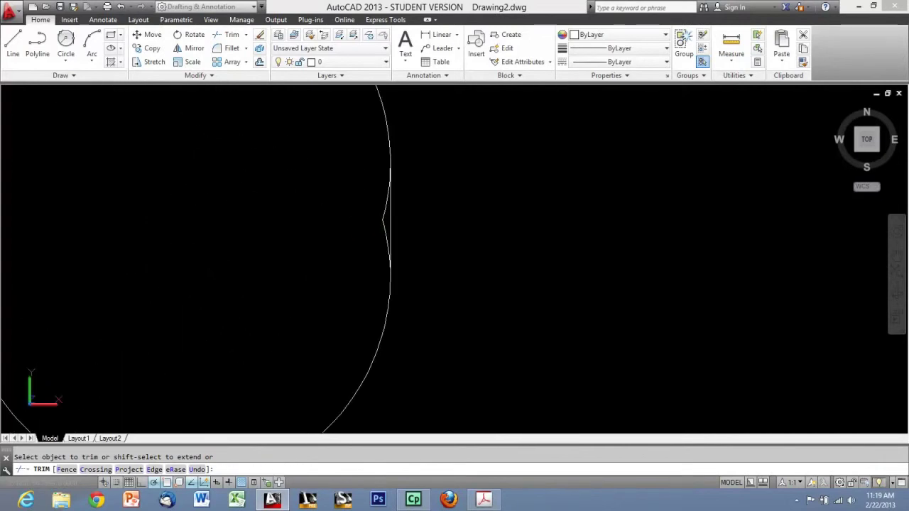
click(382, 214)
click(380, 223)
scroll(383, 225, down, 4)
click(306, 255)
click(200, 141)
scroll(365, 254, down, 6)
key(Escape)
scroll(426, 238, up, 3)
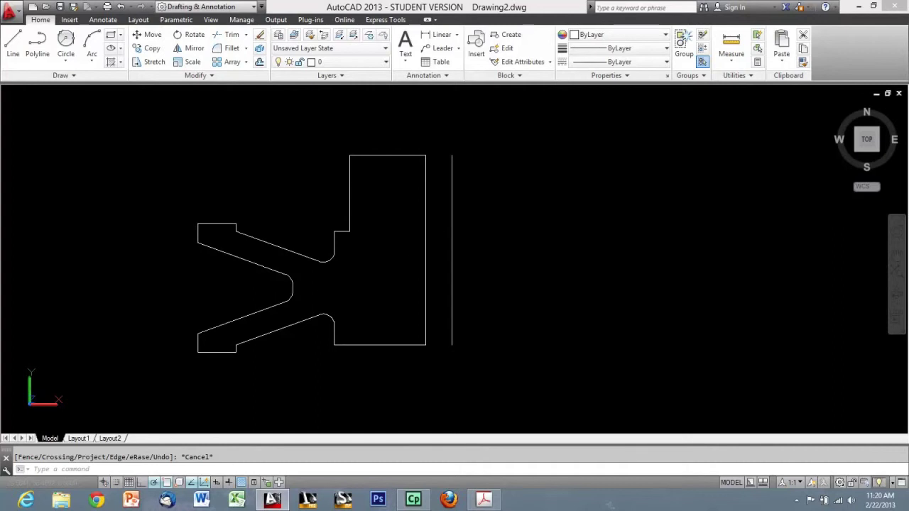
Step: Select individual hub edges to check whether they are separate objects, and clear the selection
click(387, 199)
click(306, 152)
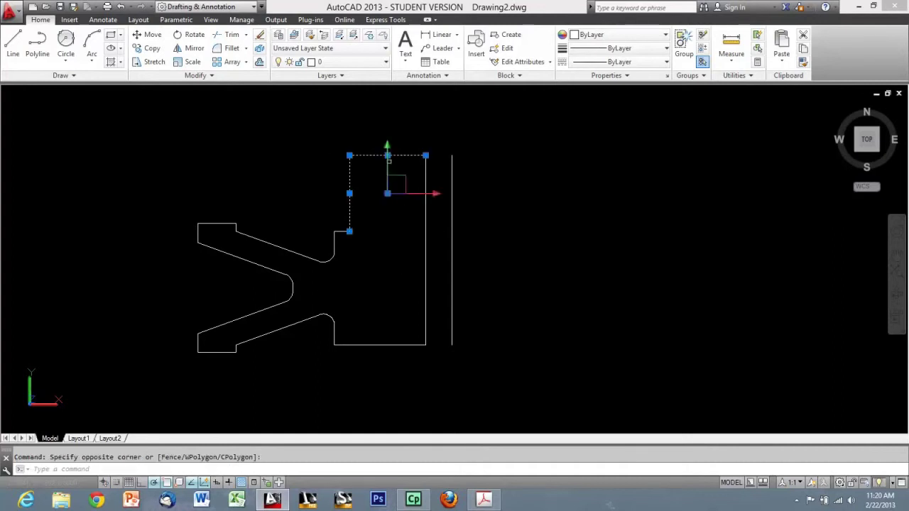
key(Escape)
click(423, 248)
click(404, 243)
key(Escape)
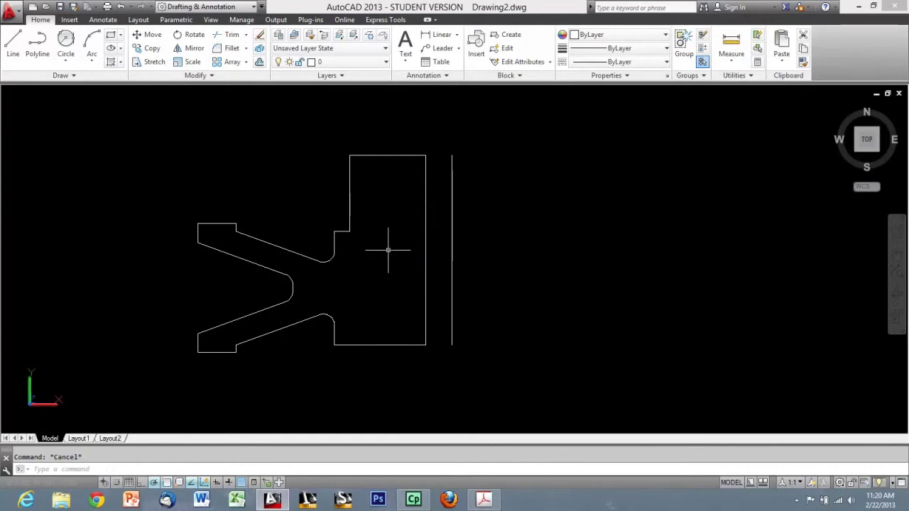
Step: Convert all the profile's lines and arcs to polylines with PEDIT Multiple, excluding the separate vertical axis line
text(pedit)
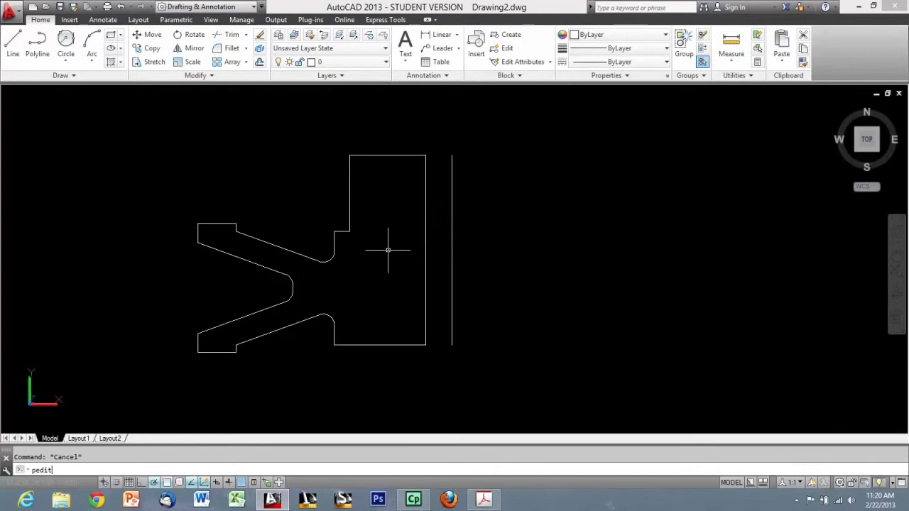
key(Return)
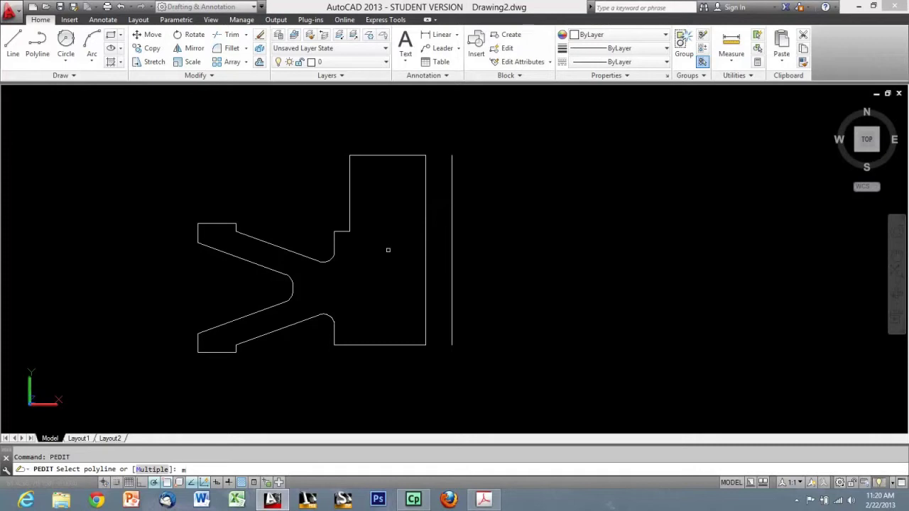
key(Return)
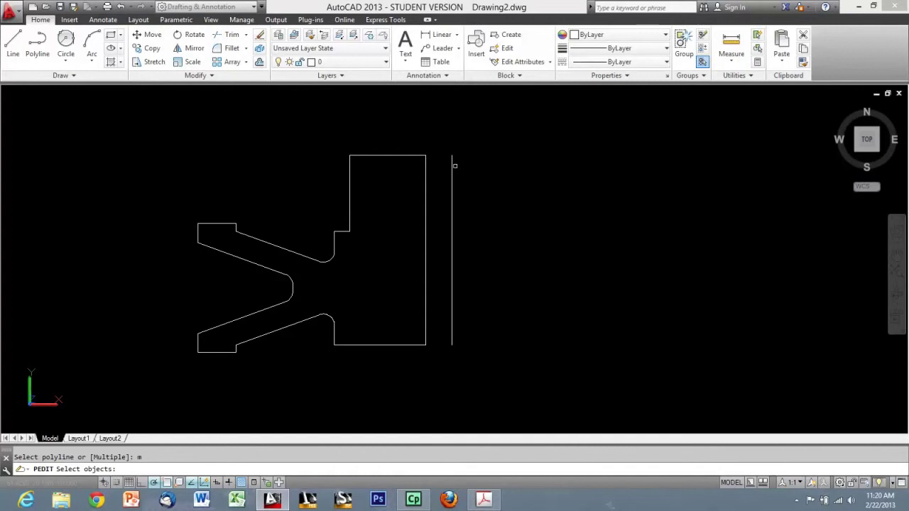
click(127, 114)
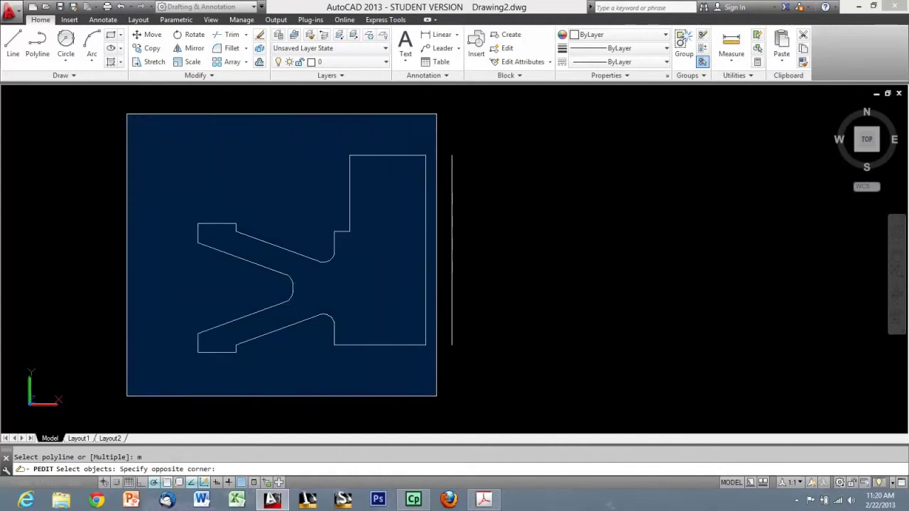
click(436, 395)
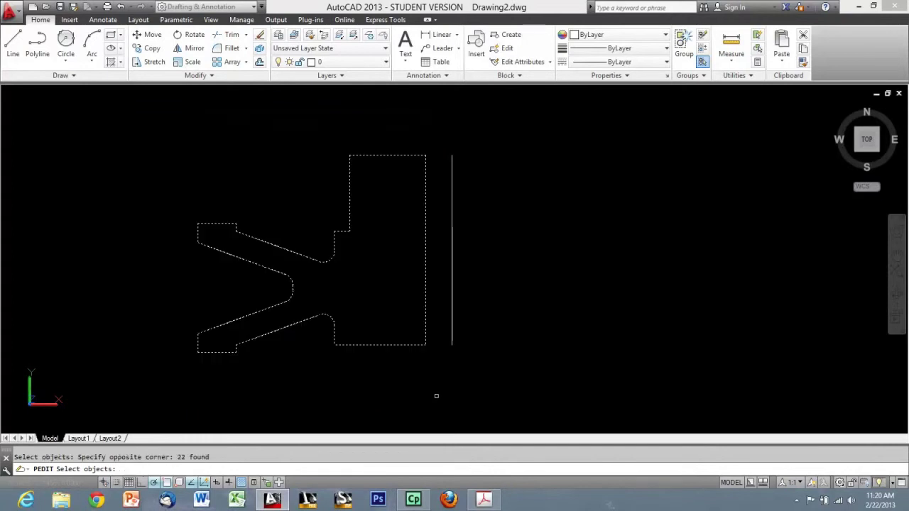
key(Return)
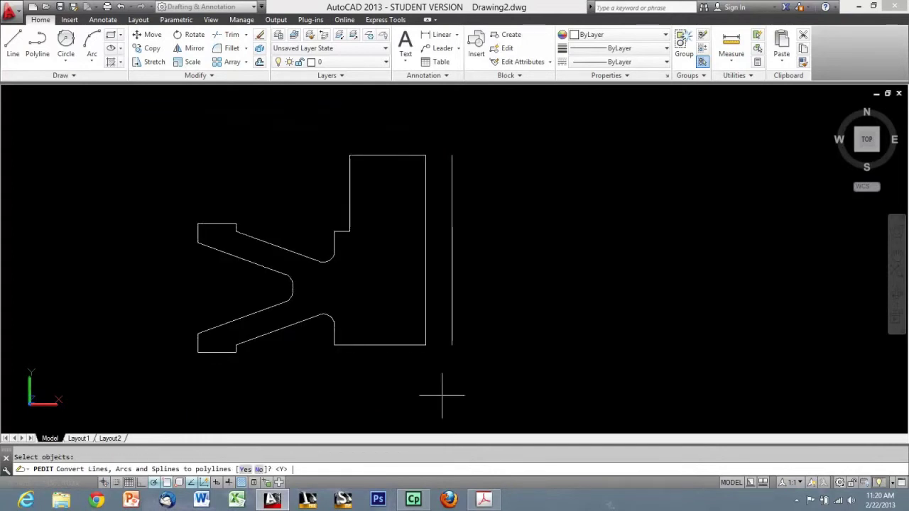
text(y)
key(Return)
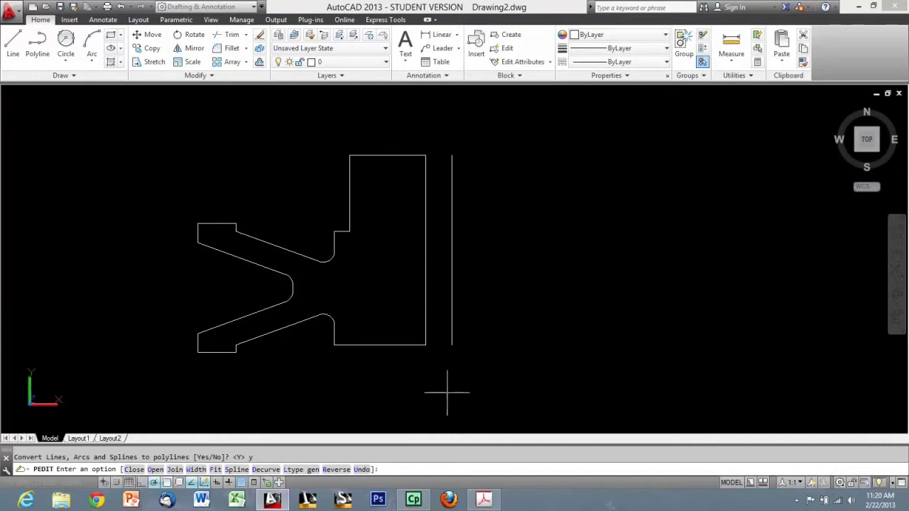
Step: Join the profile's segments into a single polyline with a fuzz distance of 0, and check it by selecting the profile
text(j)
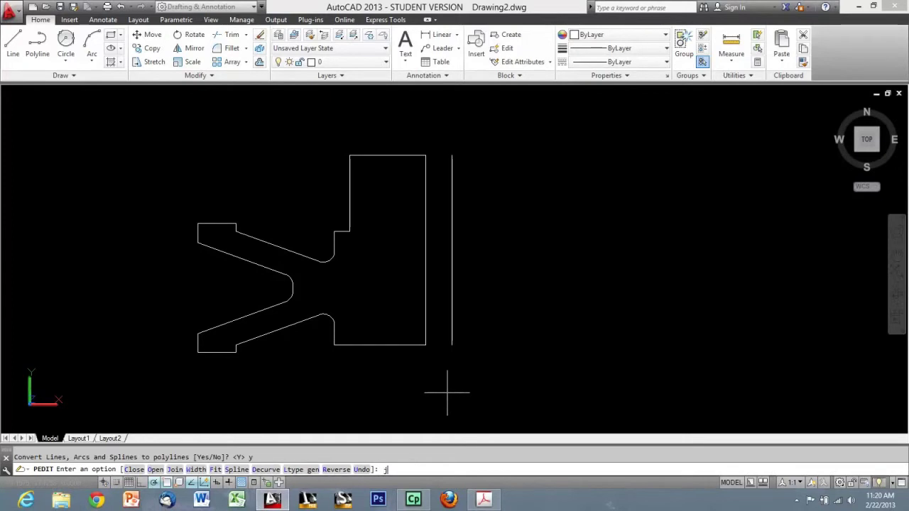
key(Return)
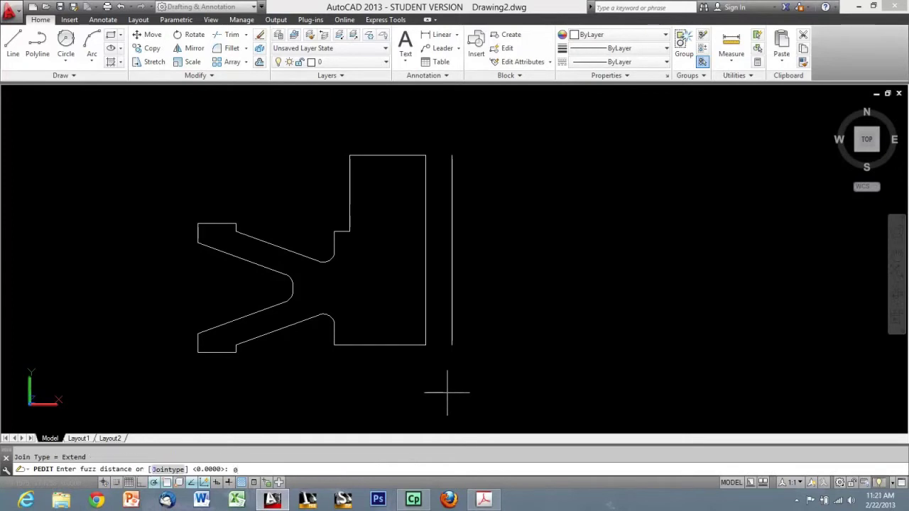
key(Return)
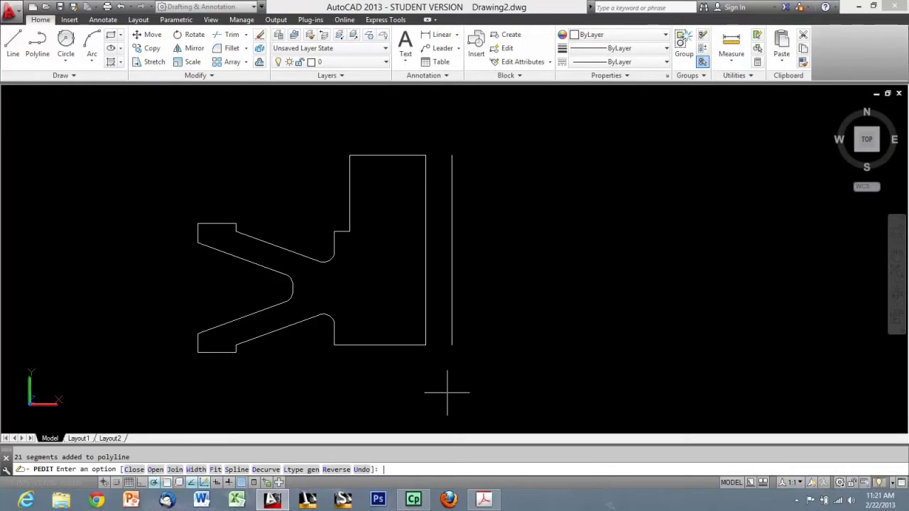
key(Escape)
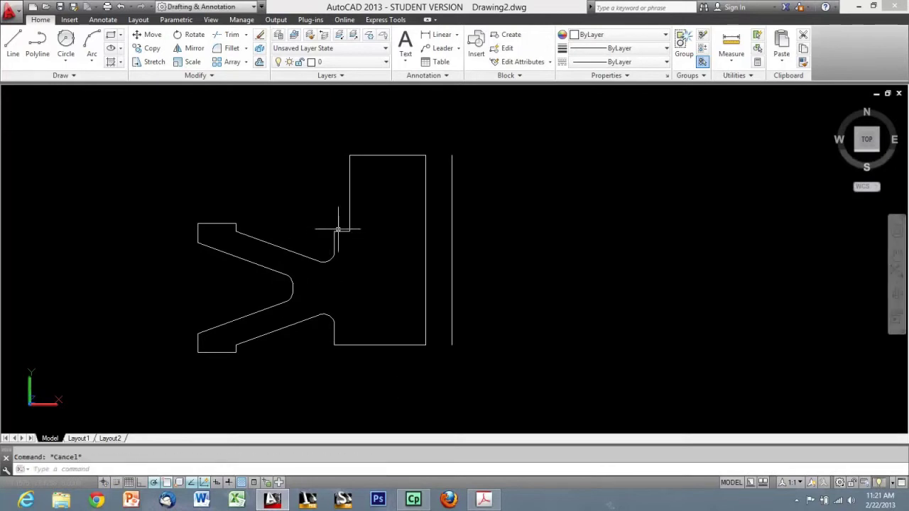
click(338, 230)
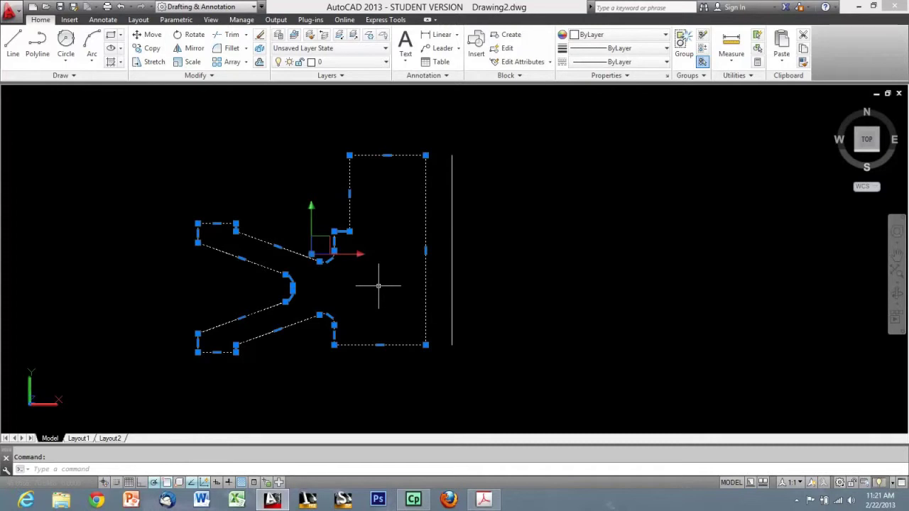
key(Escape)
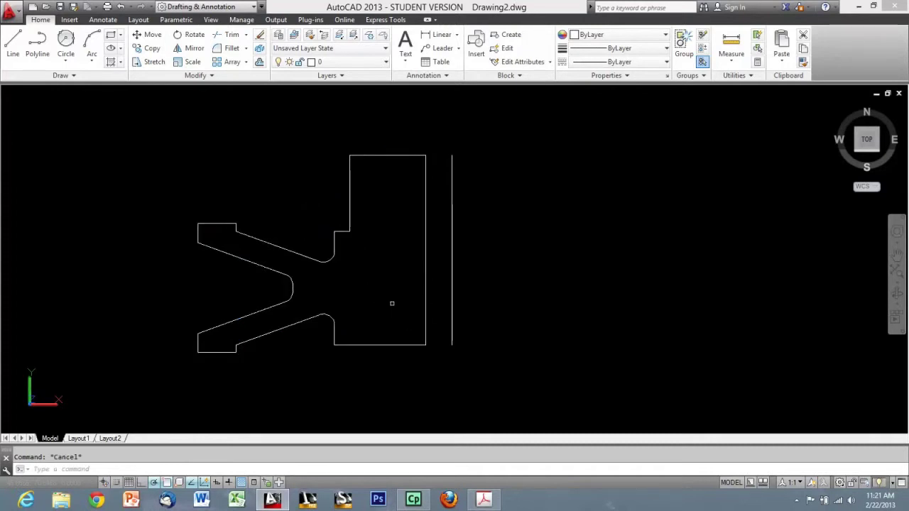
Step: Save the drawing as Lab Q in the Answer Keys folder under Ivy Tech, DESN 113 on the KINGSTON (F:) drive
click(62, 9)
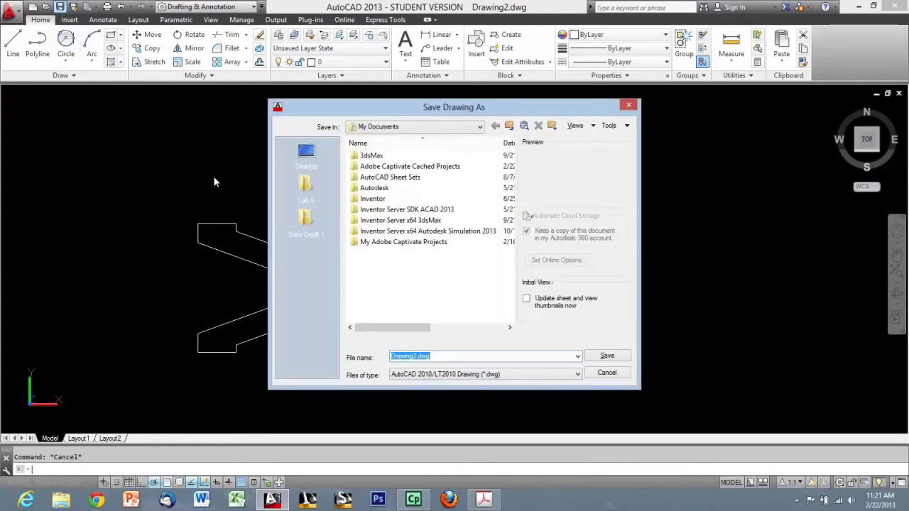
click(470, 128)
click(386, 193)
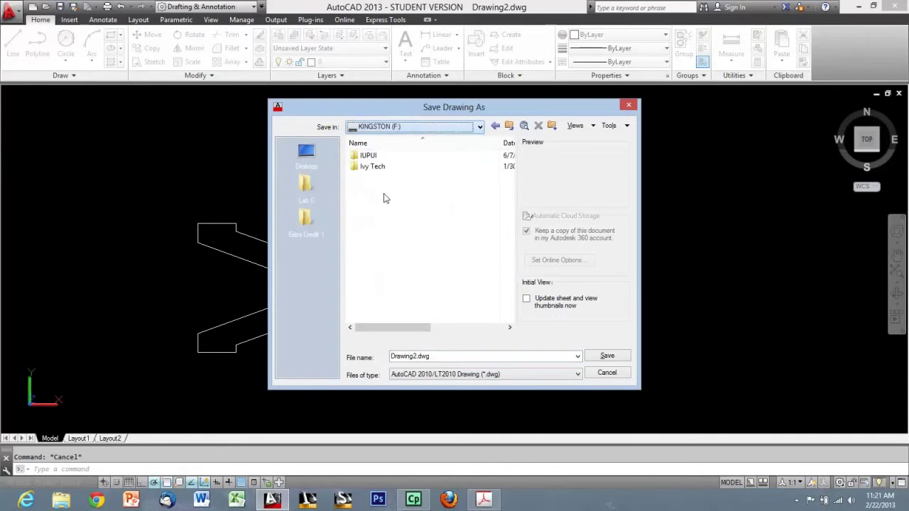
double_click(378, 168)
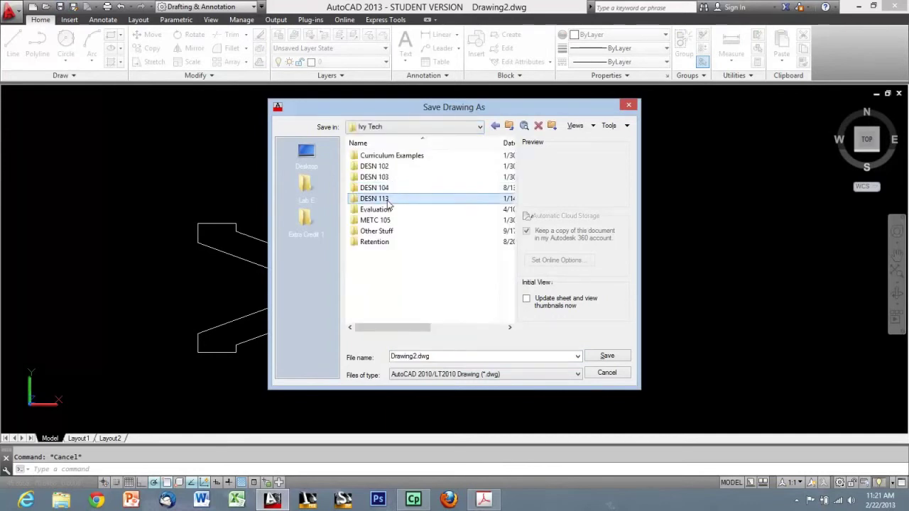
double_click(390, 198)
double_click(386, 159)
double_click(385, 176)
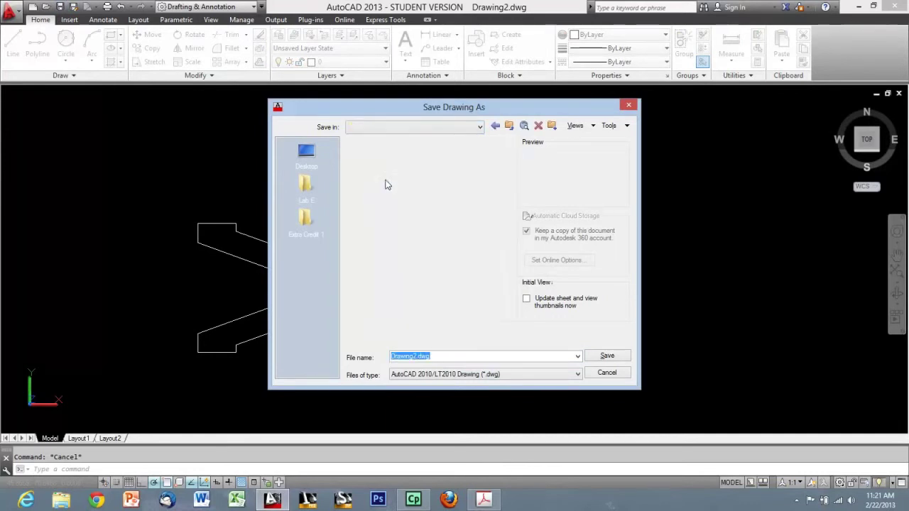
double_click(386, 156)
double_click(437, 357)
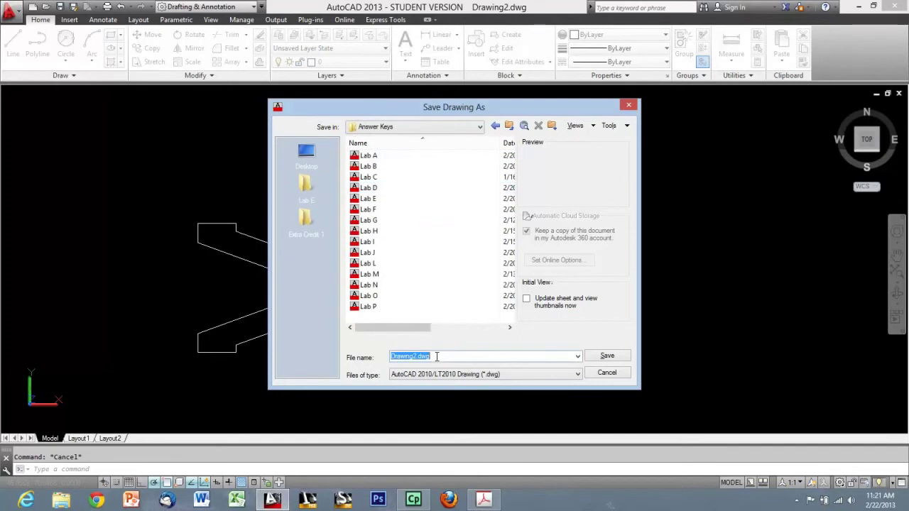
text(Lab Q)
click(607, 356)
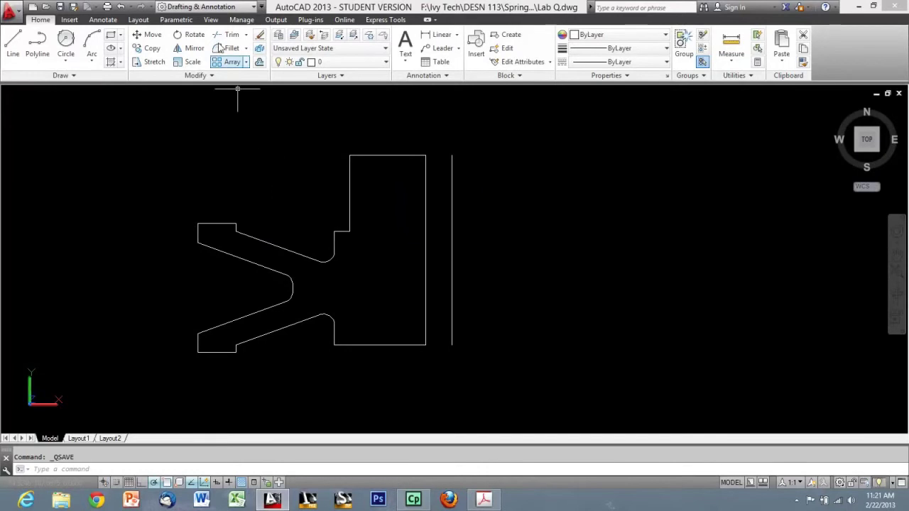
Step: Switch to the 3D Basics workspace and show the pulley profile in an isometric view
click(232, 8)
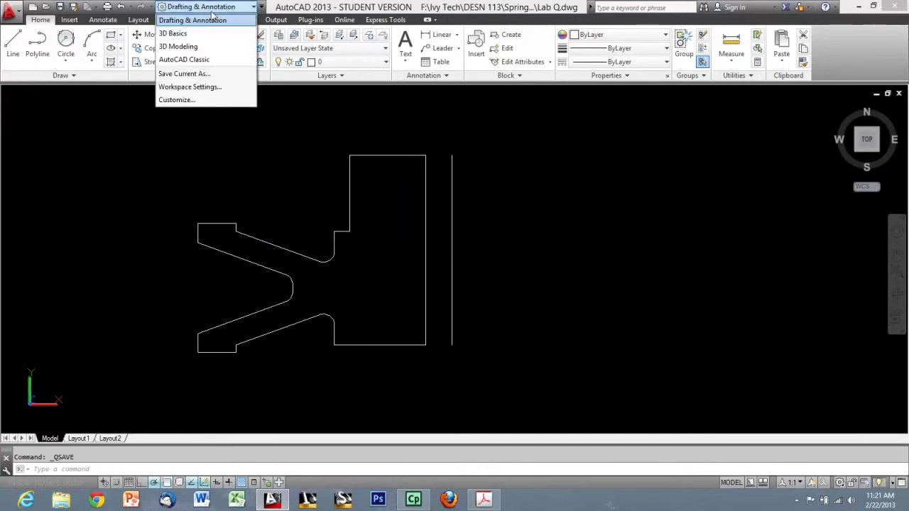
click(199, 34)
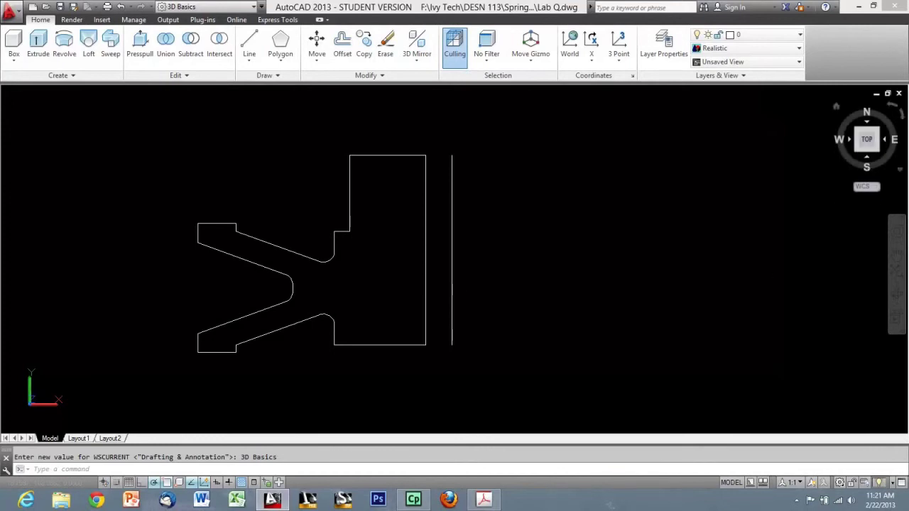
click(877, 149)
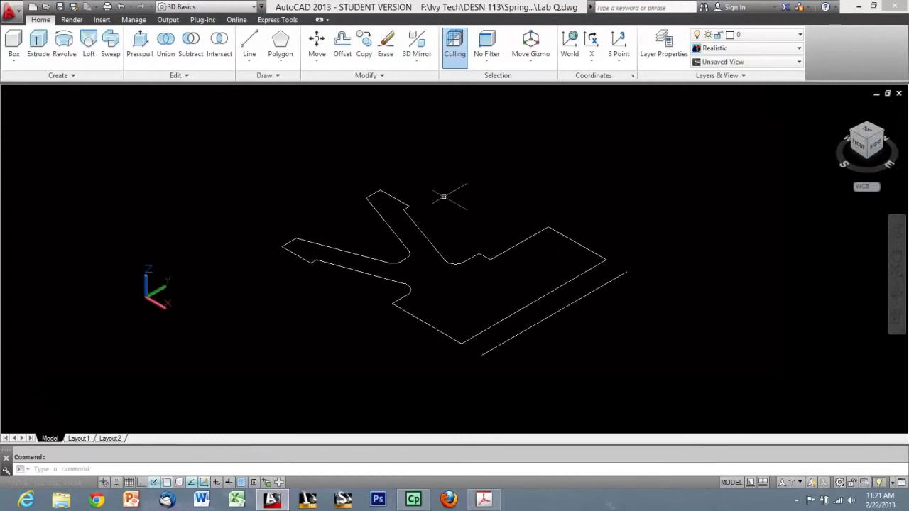
scroll(377, 220, down, 2)
scroll(424, 219, up, 1)
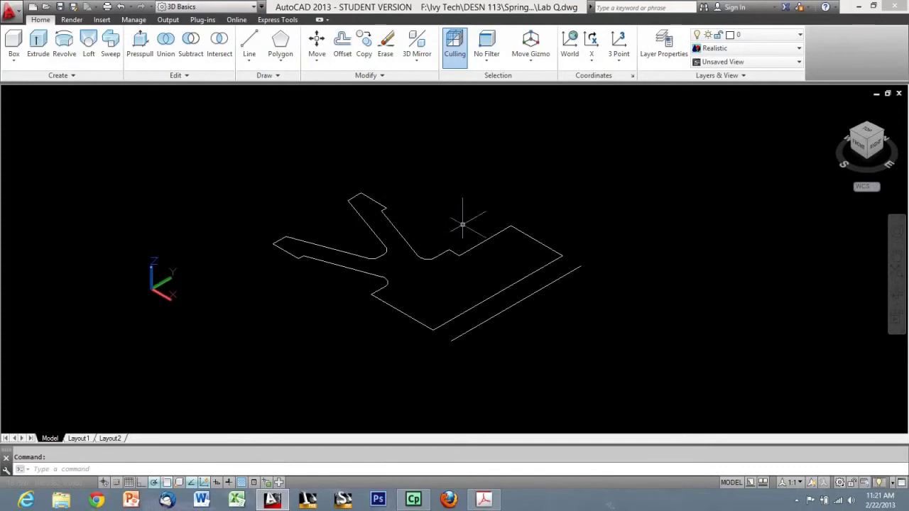
Step: Revolve the closed pulley profile 360 degrees about the separate axis line, using the line's two endpoints as the axis
click(71, 54)
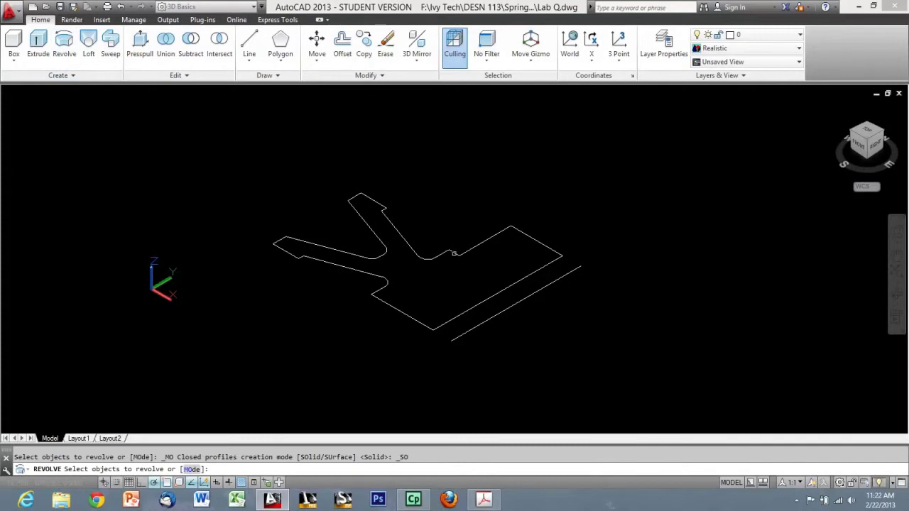
click(453, 253)
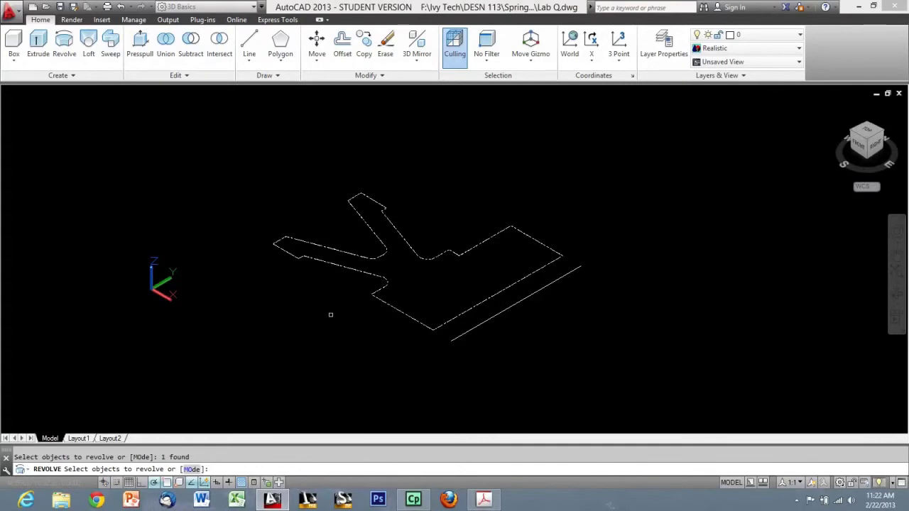
key(Return)
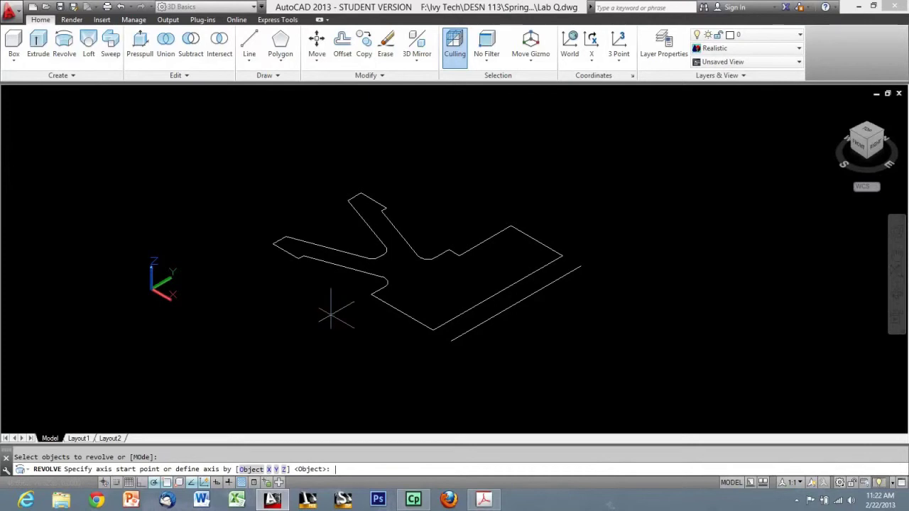
click(451, 342)
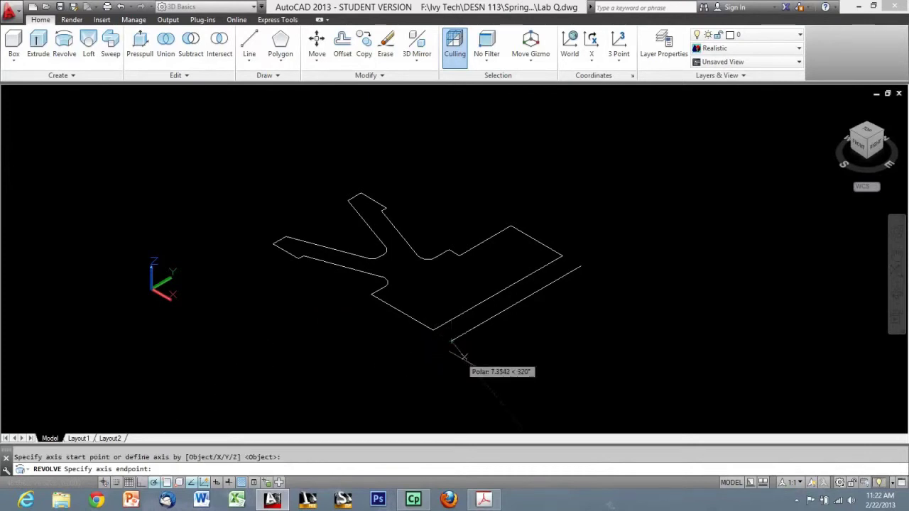
click(581, 266)
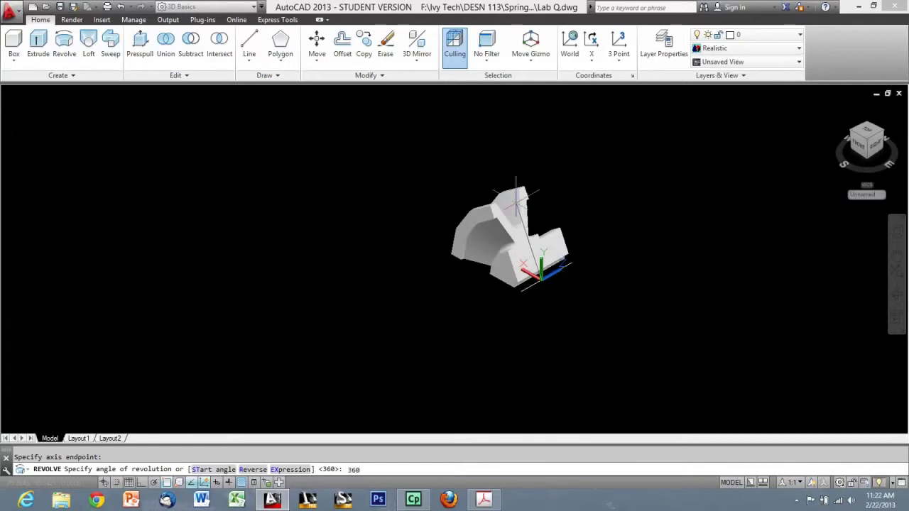
key(Return)
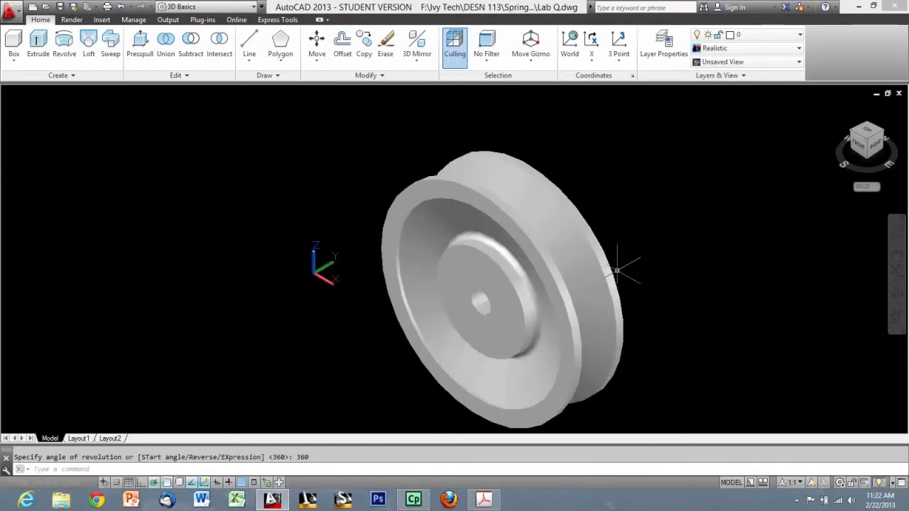
Step: Display the revolved pulley with the Shades of Gray visual style
shift+middle_drag(615, 259, 450, 241)
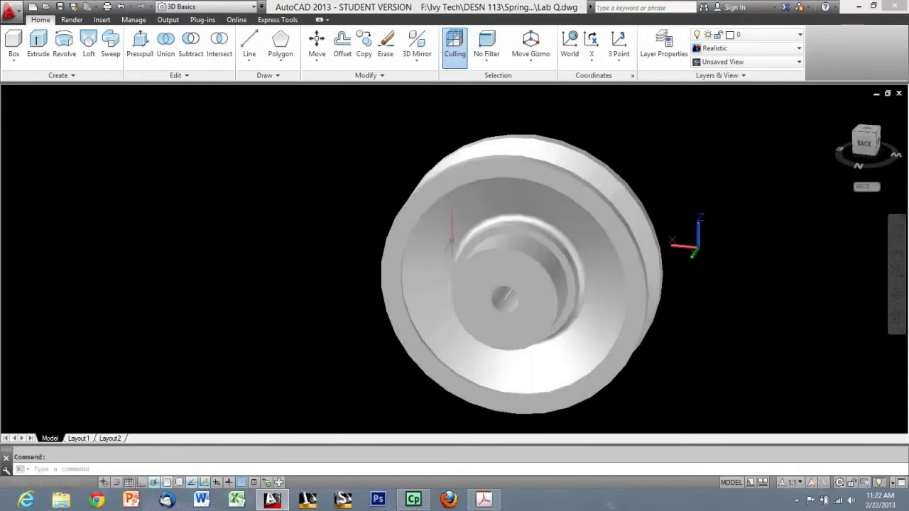
click(724, 48)
click(815, 119)
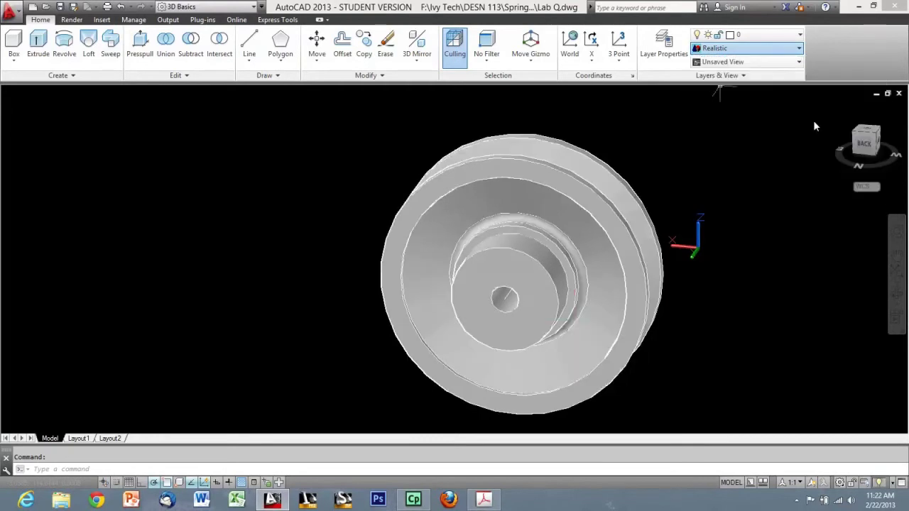
key(Escape)
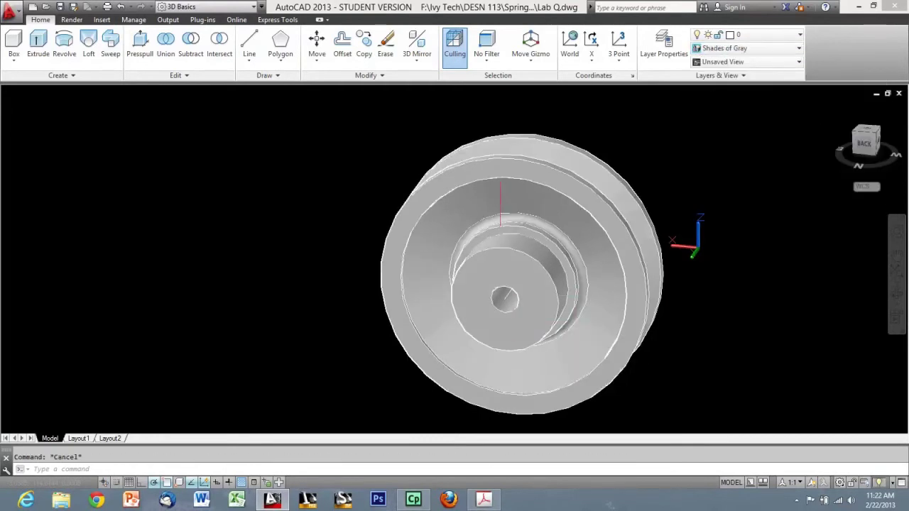
Step: Erase the leftover axis line inside the pulley's bore
scroll(525, 272, up, 2)
middle_drag(538, 274, 474, 196)
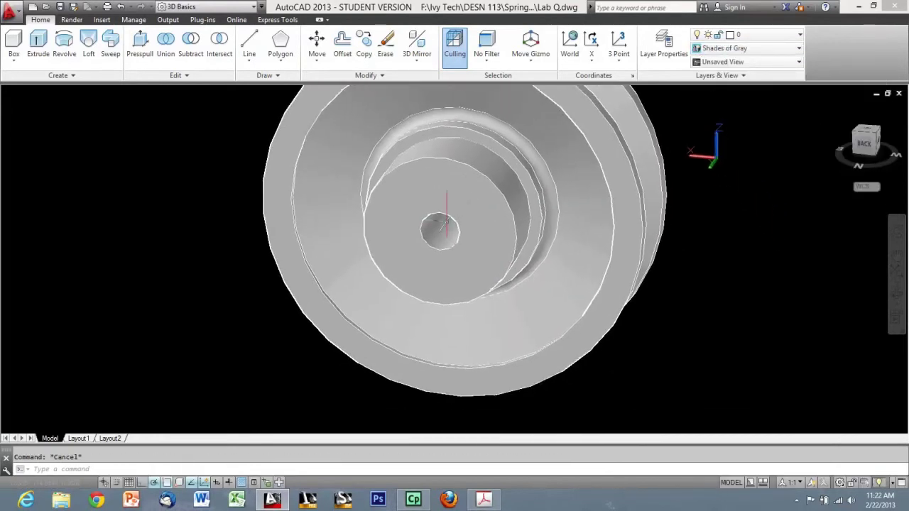
scroll(444, 225, up, 2)
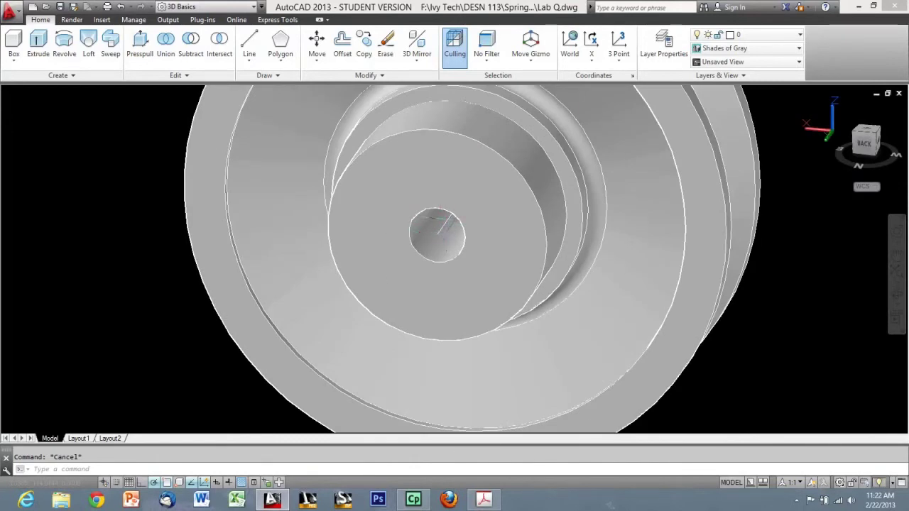
click(444, 225)
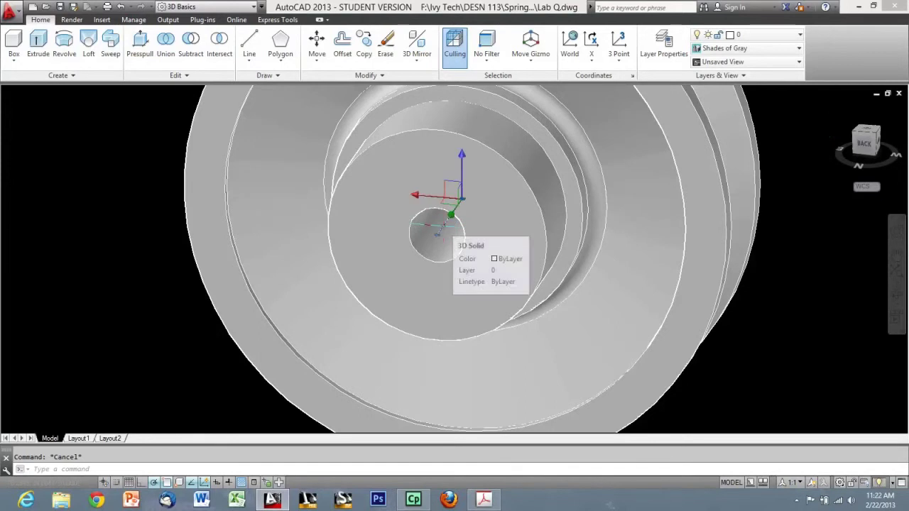
key(Escape)
scroll(470, 305, down, 2)
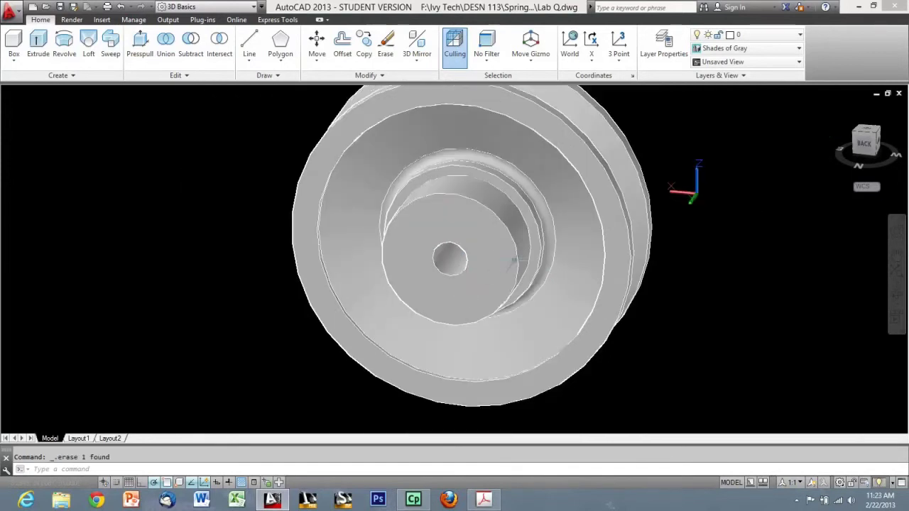
scroll(549, 257, down, 2)
shift+middle_drag(549, 257, 499, 238)
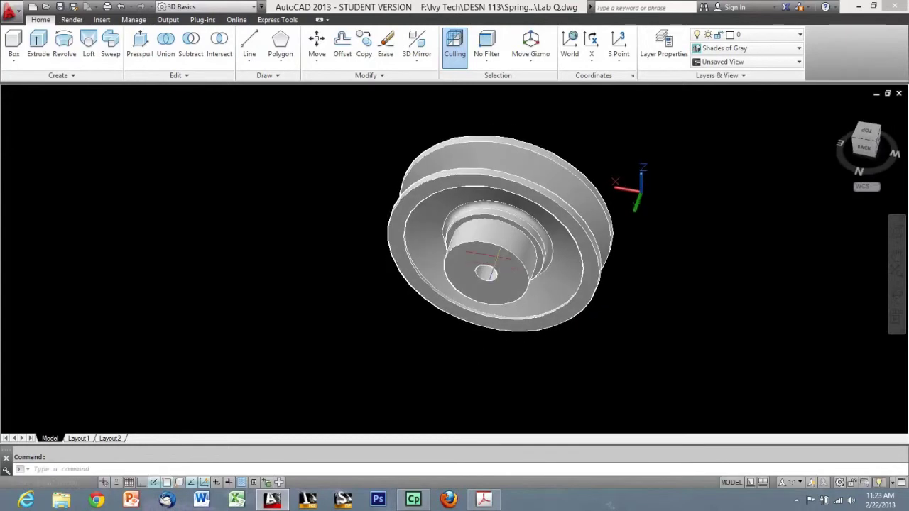
scroll(499, 238, up, 1)
scroll(500, 238, up, 2)
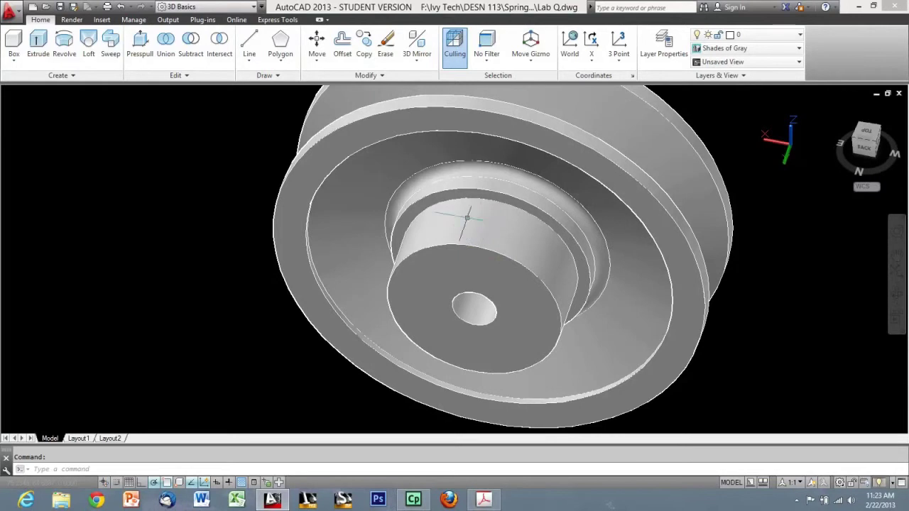
key(ctrl+y)
key(ctrl+y)
key(ctrl+y)
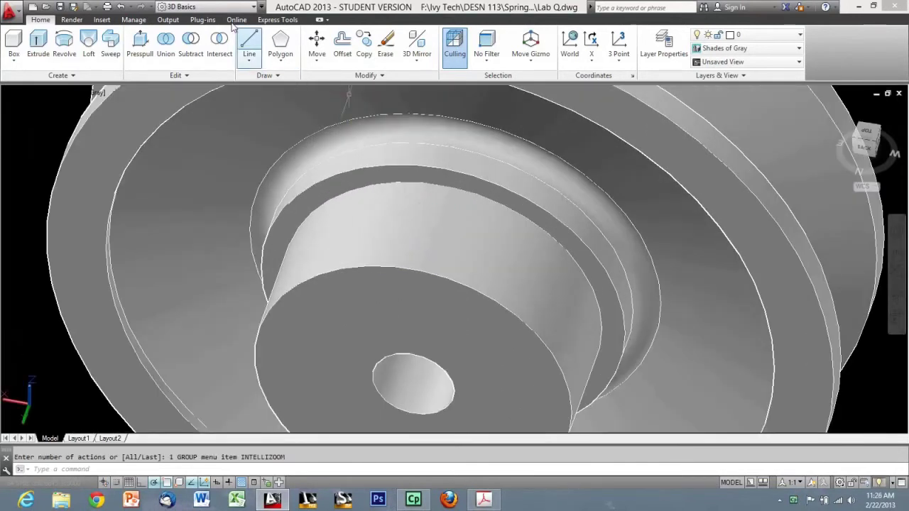
Step: Switch back to the Drafting & Annotation workspace
click(233, 8)
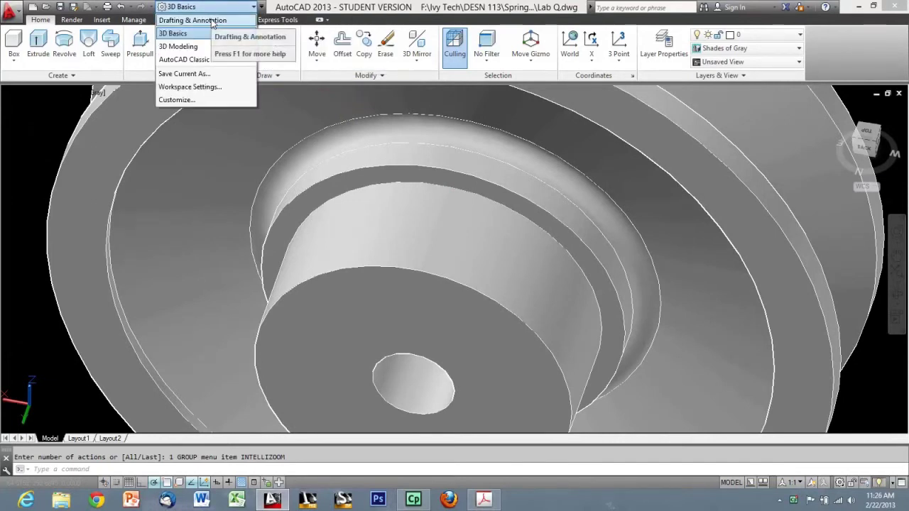
click(212, 21)
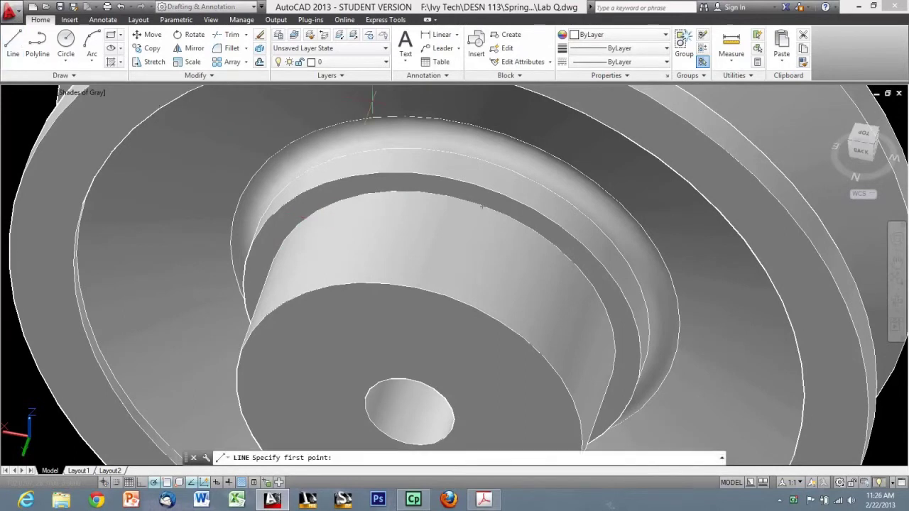
scroll(370, 101, down, 3)
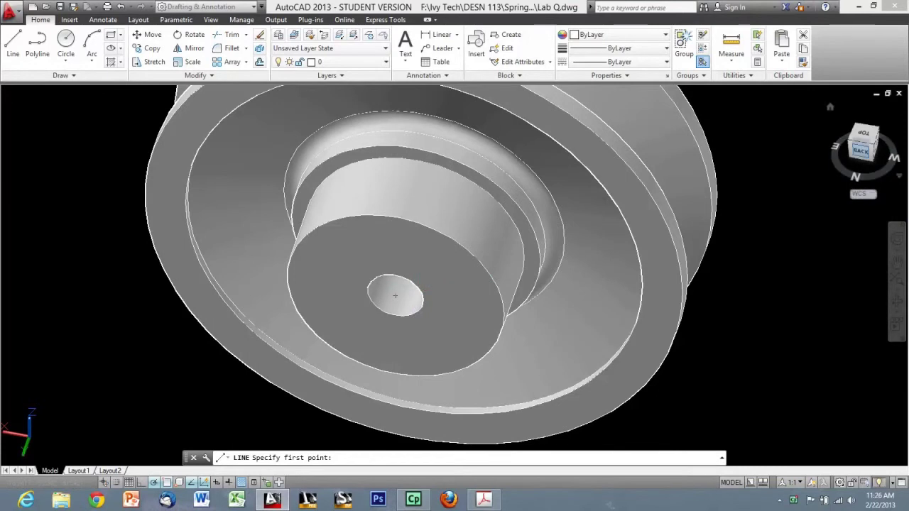
click(862, 151)
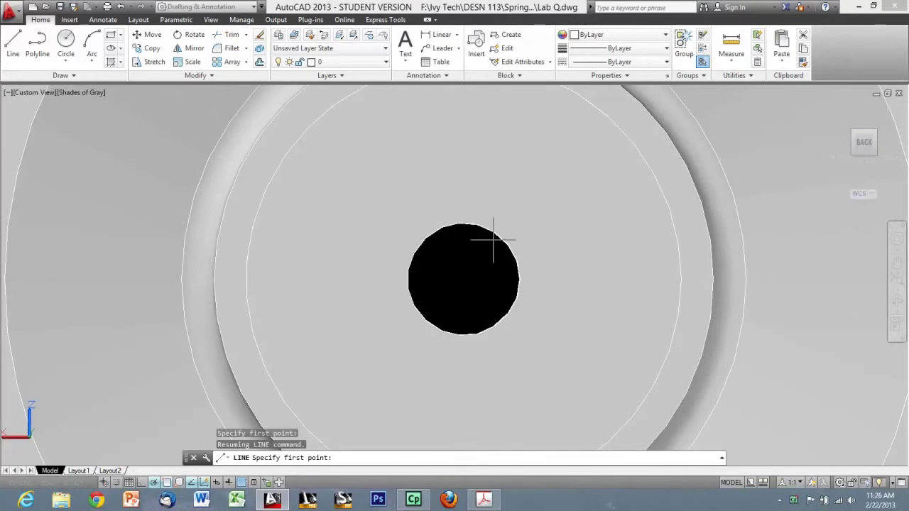
click(464, 279)
scroll(476, 291, down, 3)
mouse_move(466, 300)
shift+middle_down()
mouse_move(474, 324)
mouse_move(425, 313)
shift+middle_up()
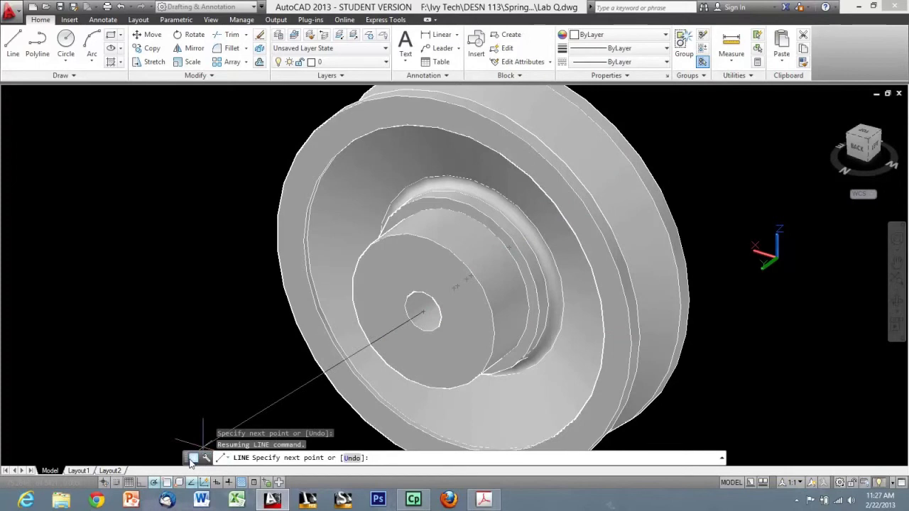
Step: Dock the floating command line below the drawing area and set the polar tracking angle to 90 degrees
drag(186, 460, 156, 487)
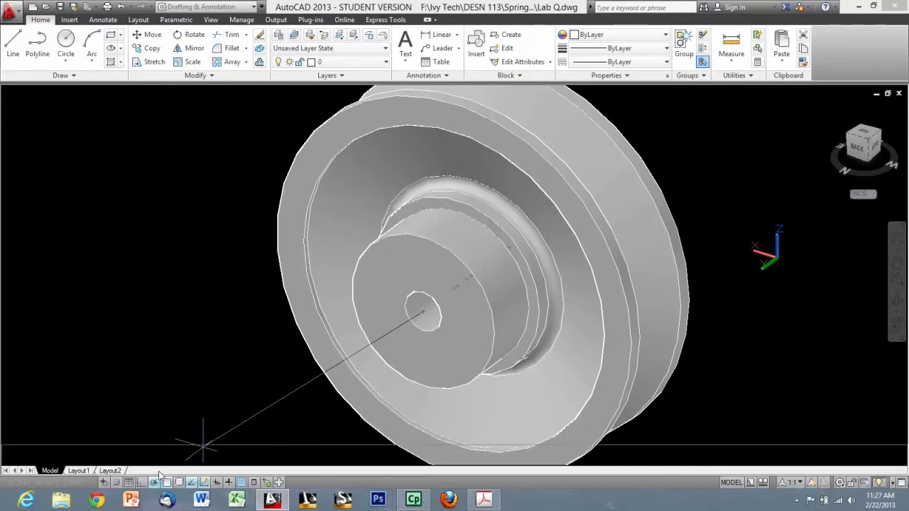
key(Escape)
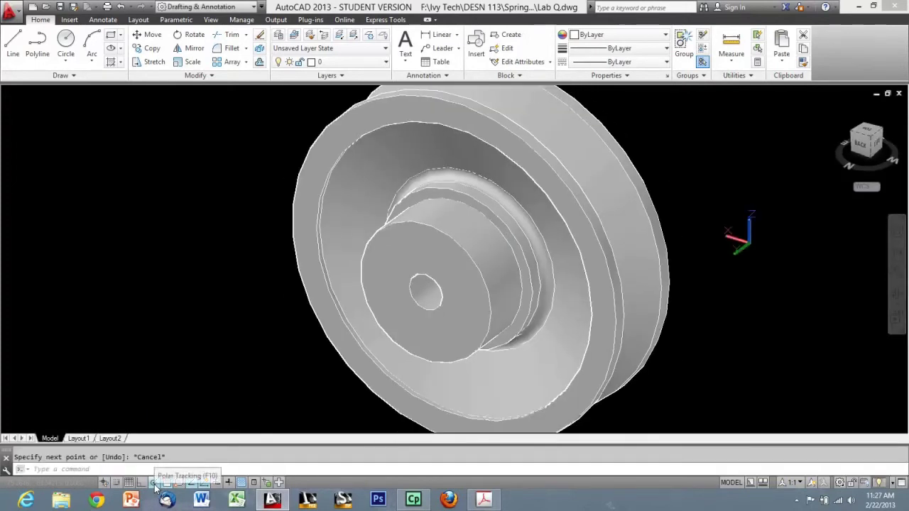
right_click(155, 483)
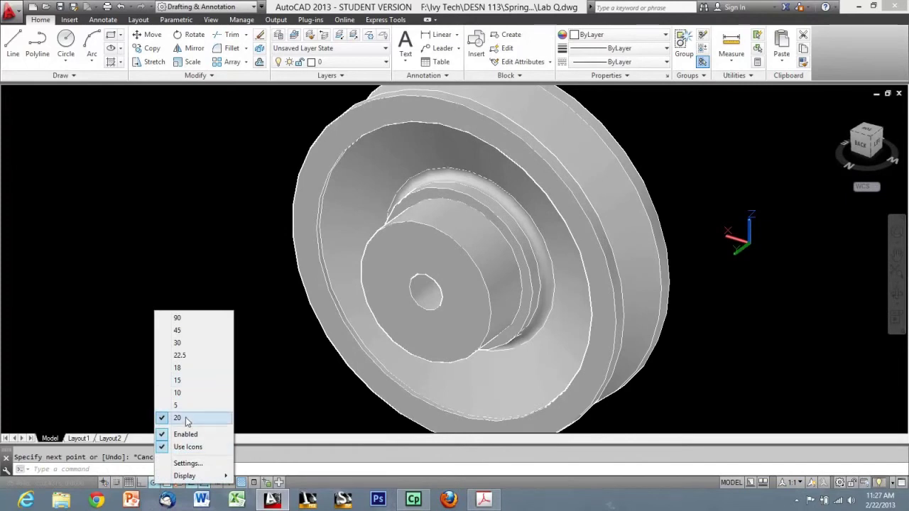
click(190, 320)
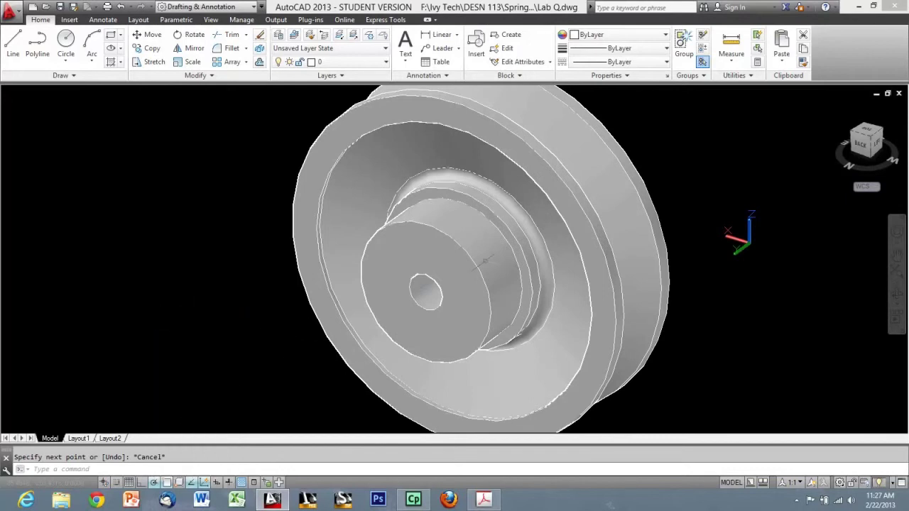
Step: Draw a 7 mm line from the centre of the bore's opening on the hub face straight inward along the pulley's axis
click(13, 44)
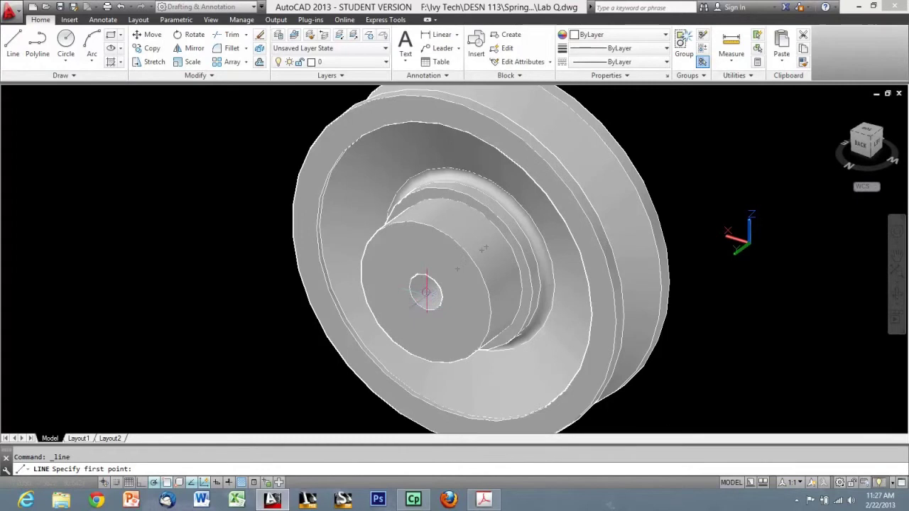
click(426, 292)
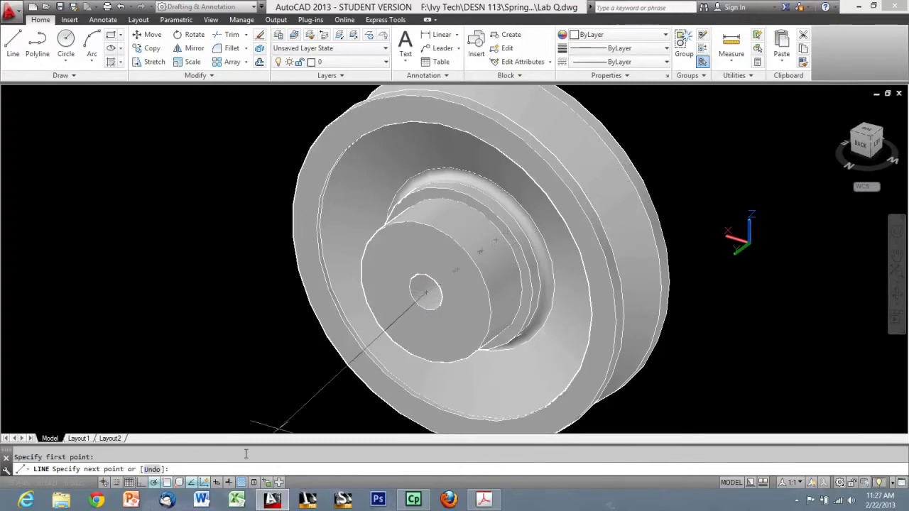
right_click(155, 486)
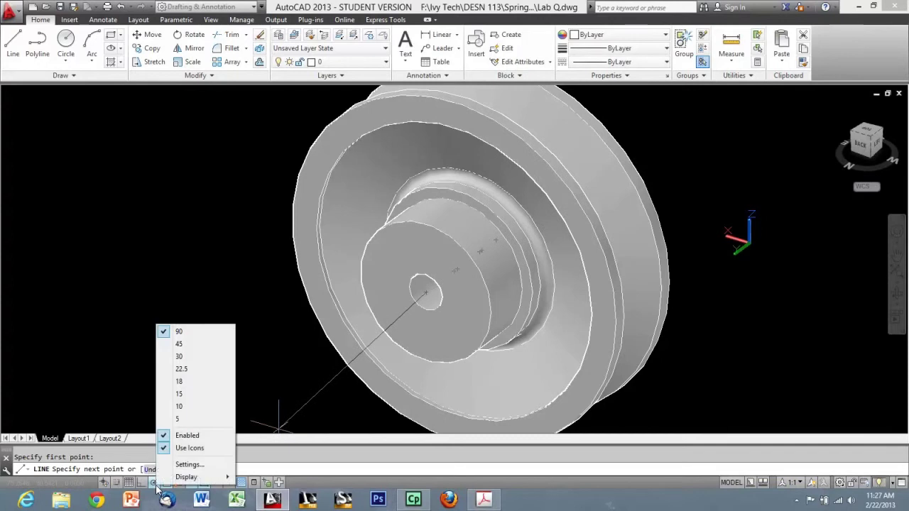
click(154, 486)
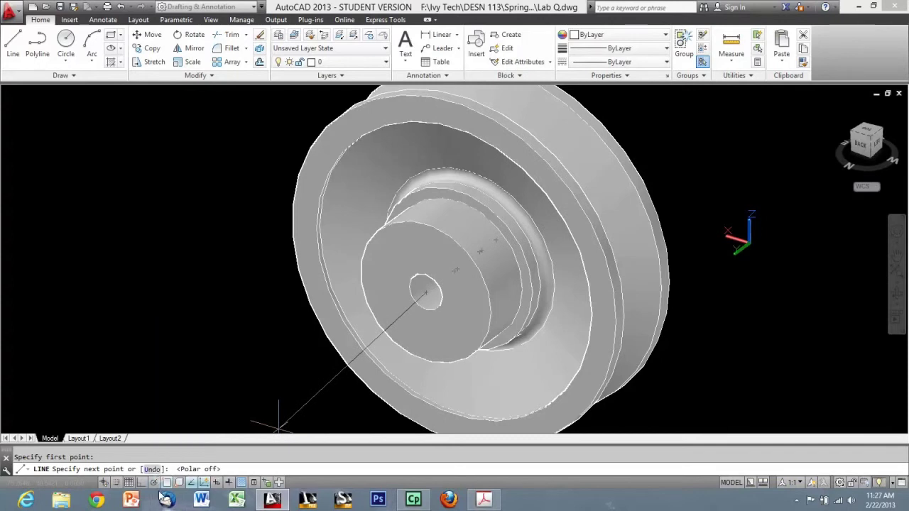
click(155, 486)
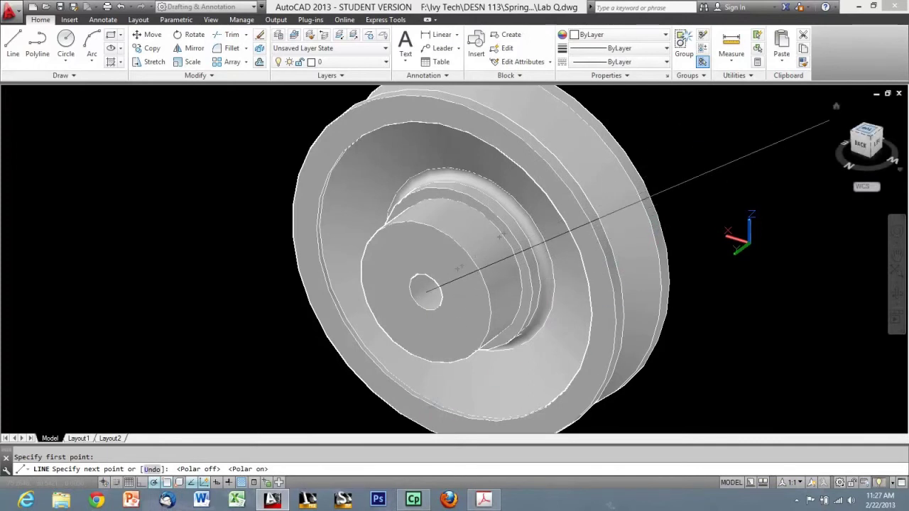
click(866, 132)
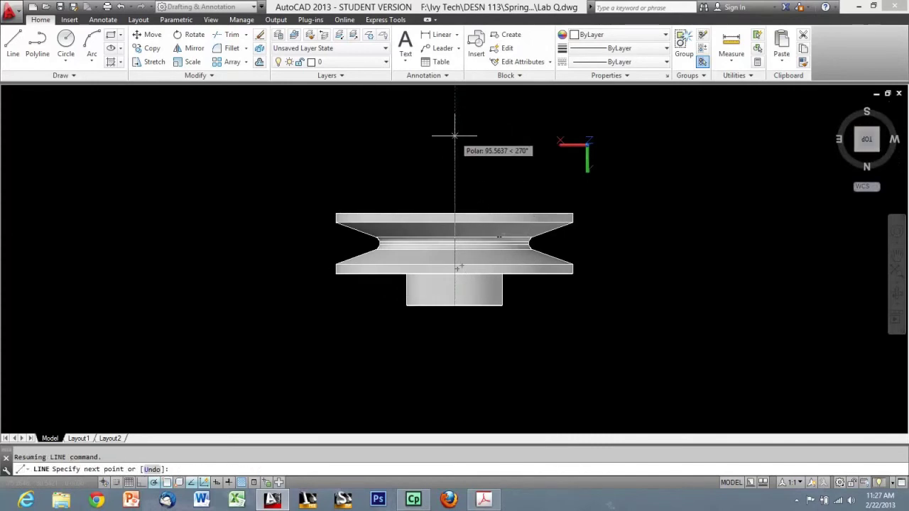
key(Return)
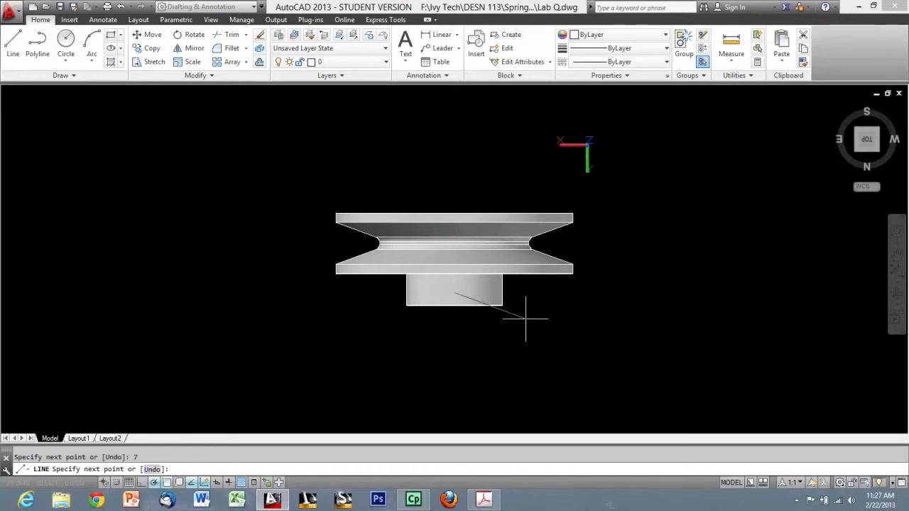
key(Escape)
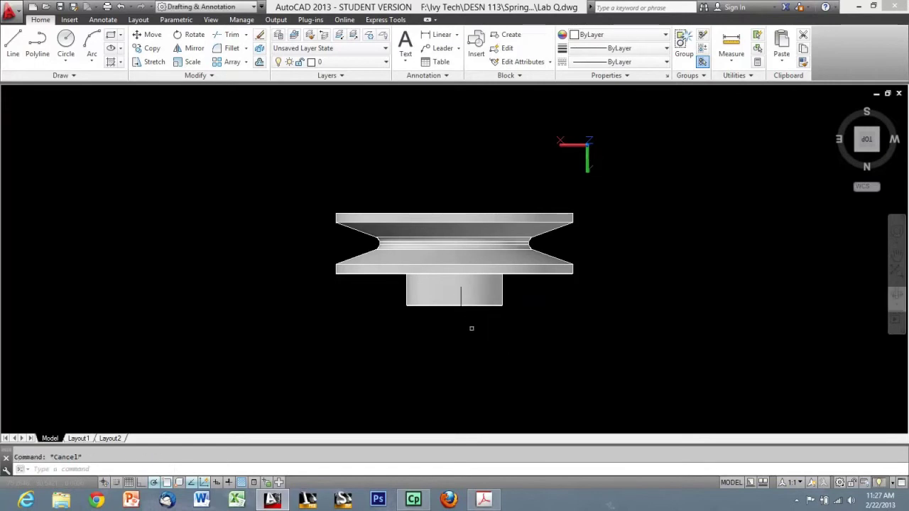
Step: Draw a 10 mm diameter horizontal circle centred on the inner end of the short line inside the bore
scroll(468, 325, up, 3)
shift+middle_drag(466, 323, 462, 219)
scroll(458, 219, up, 2)
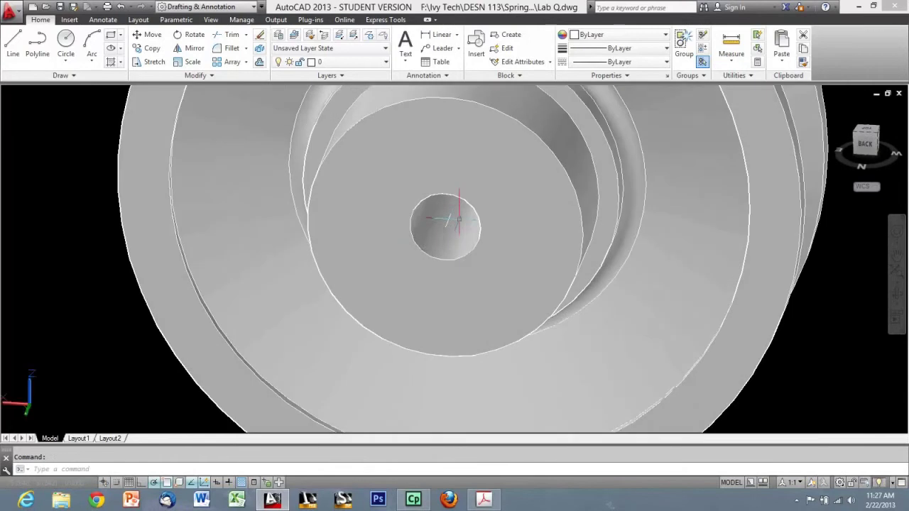
scroll(459, 219, up, 3)
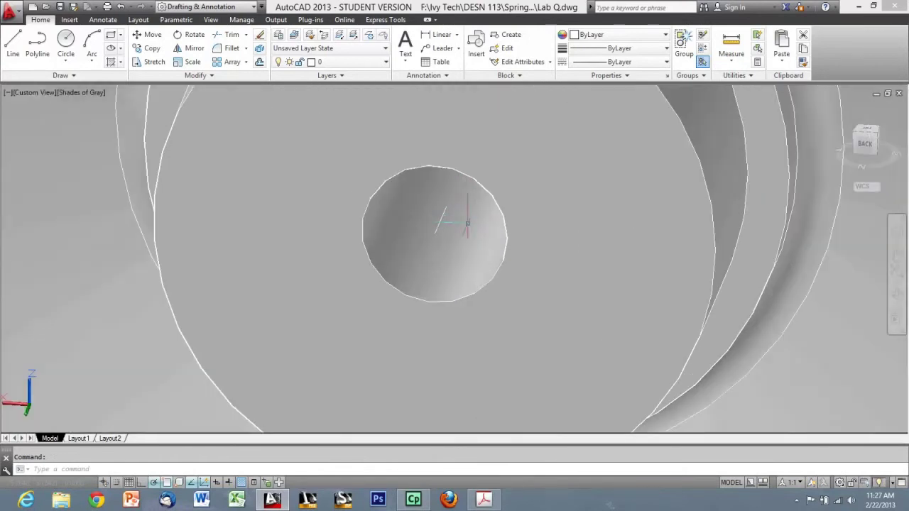
scroll(468, 221, down, 4)
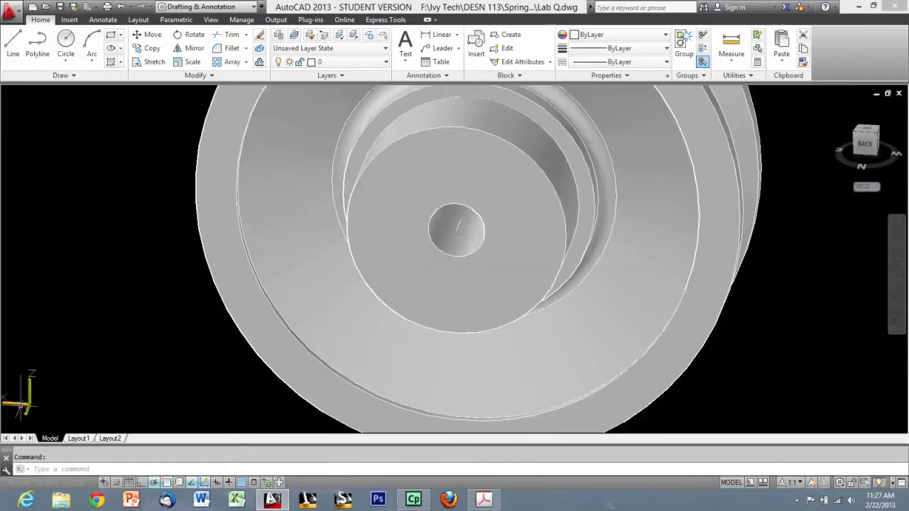
scroll(462, 225, up, 3)
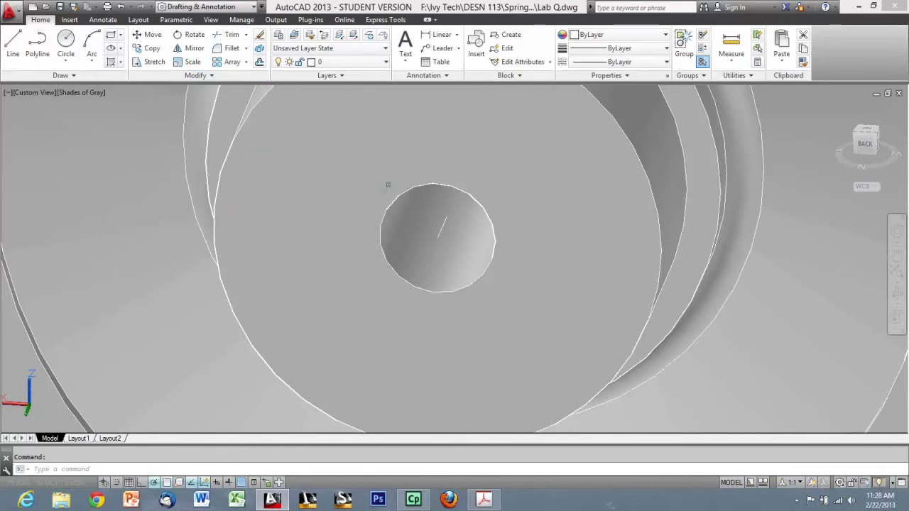
scroll(449, 213, up, 3)
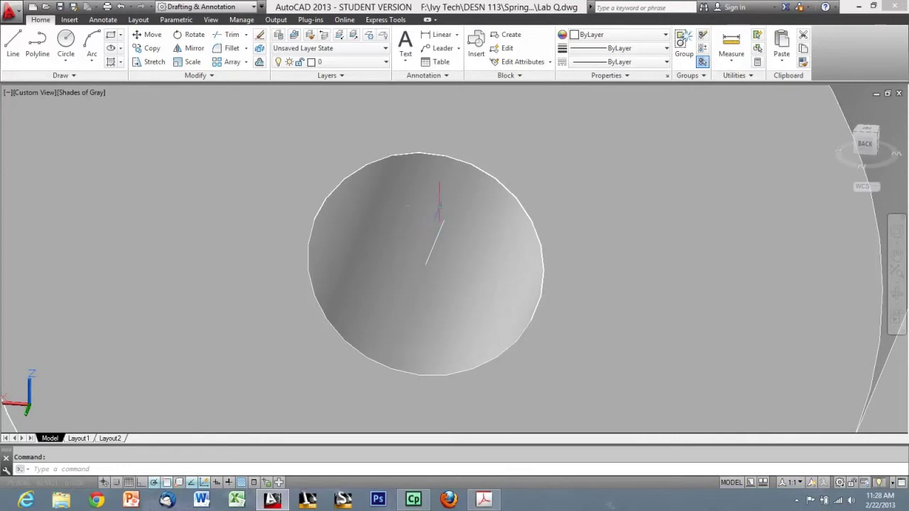
click(71, 61)
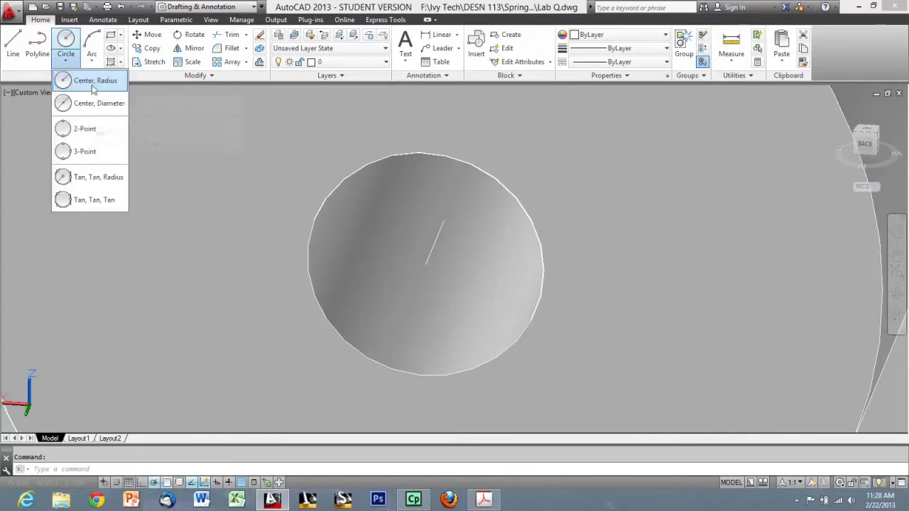
click(98, 104)
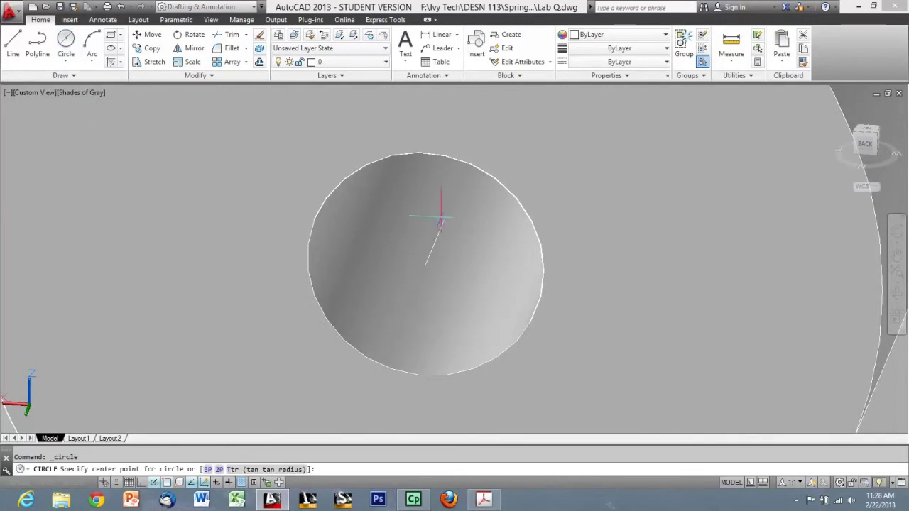
click(444, 221)
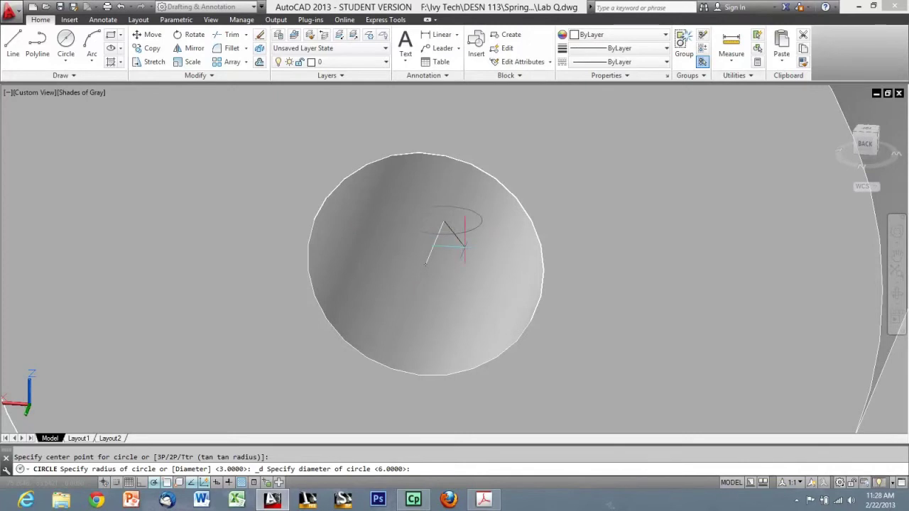
key(Return)
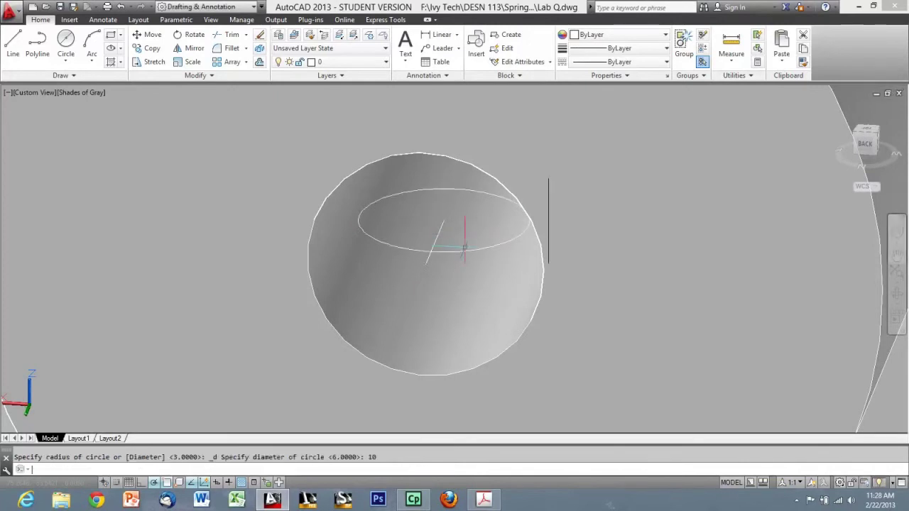
Step: Erase the short construction line inside the bore, keeping the circle
shift+middle_drag(507, 282, 516, 257)
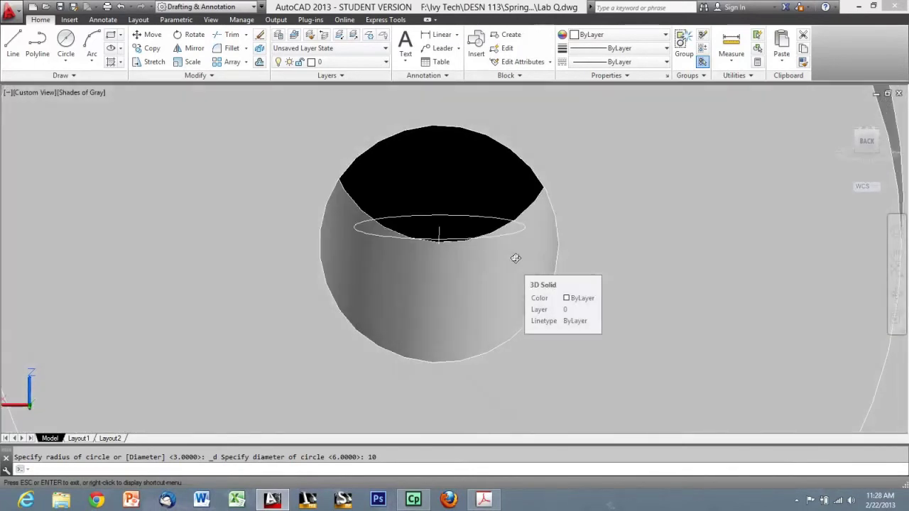
click(453, 236)
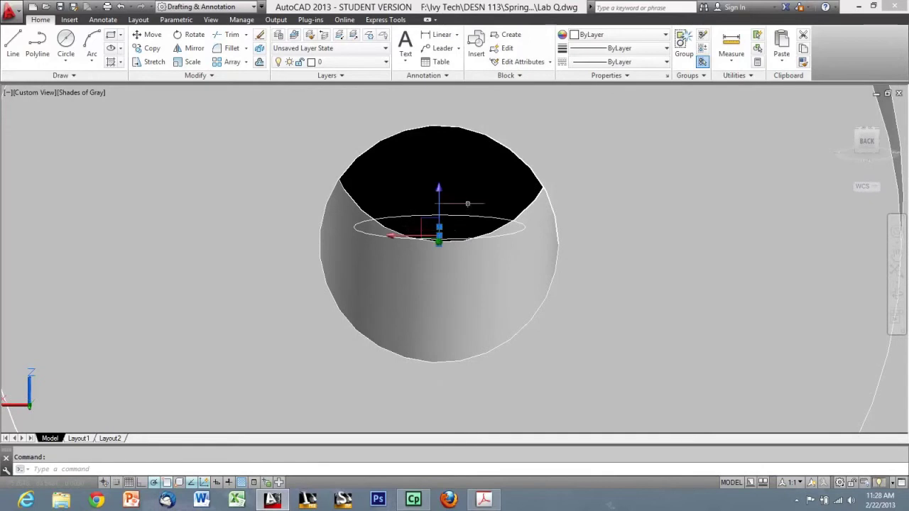
key(Delete)
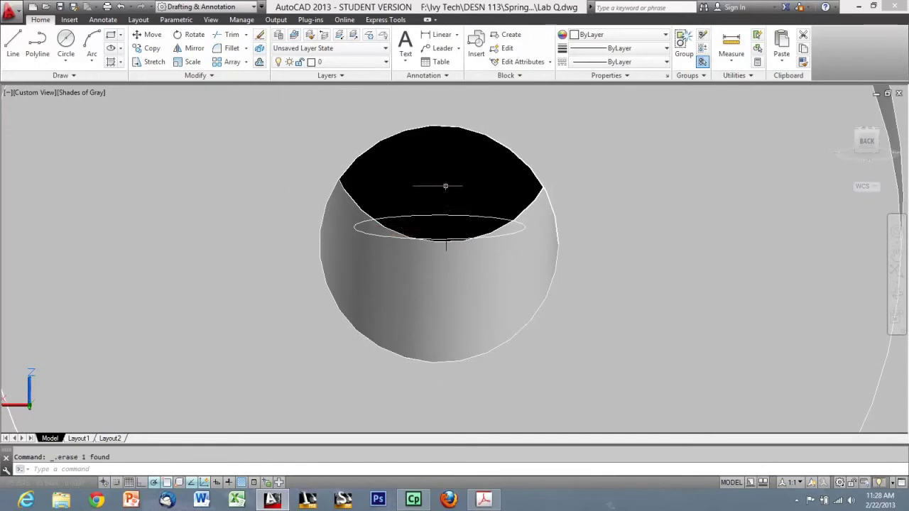
Step: Switch to the 3D Basics workspace and extrude the circle about 44 mm upward so the cylinder passes through the hub wall
click(226, 7)
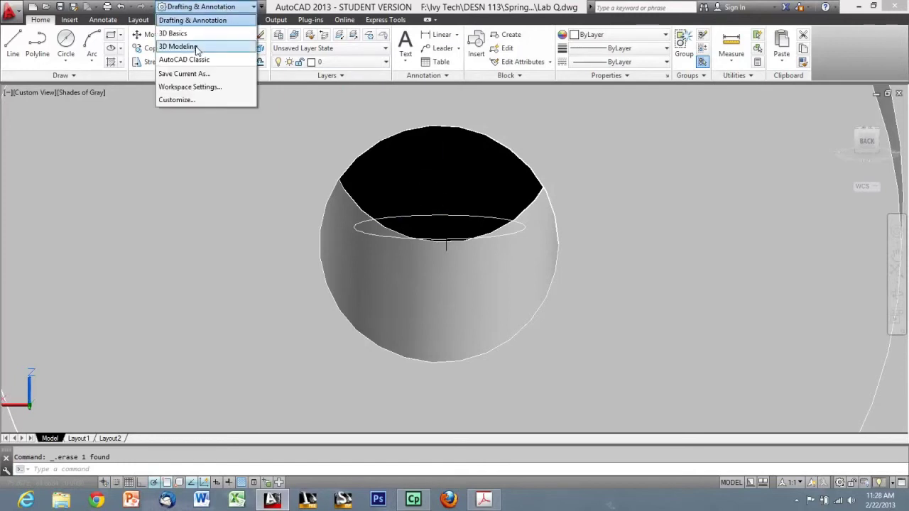
click(174, 34)
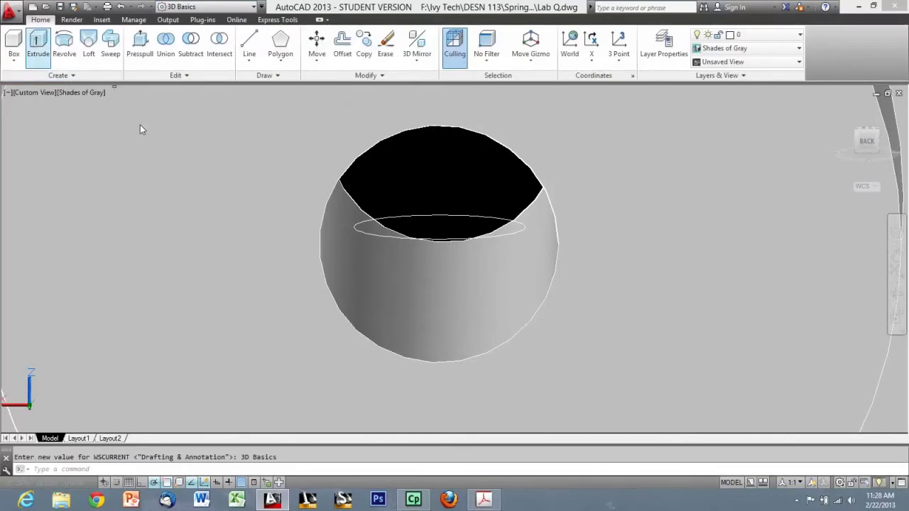
click(35, 44)
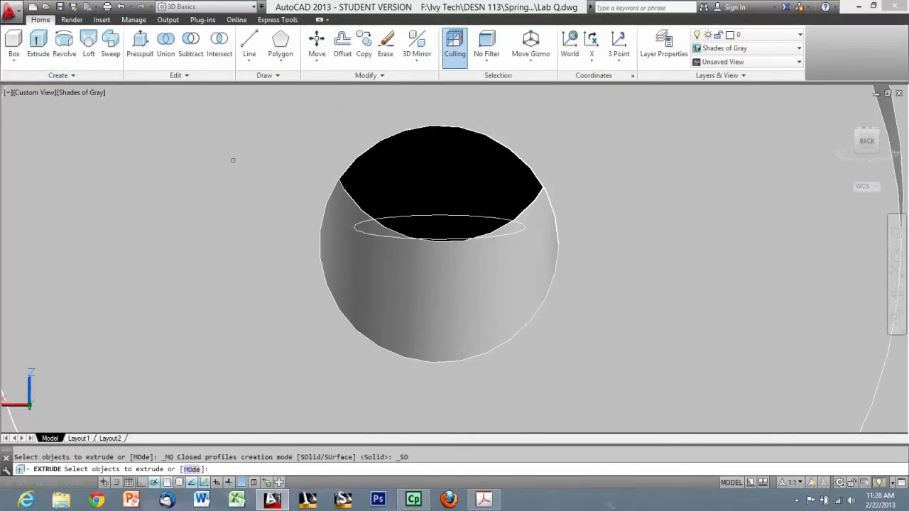
click(469, 215)
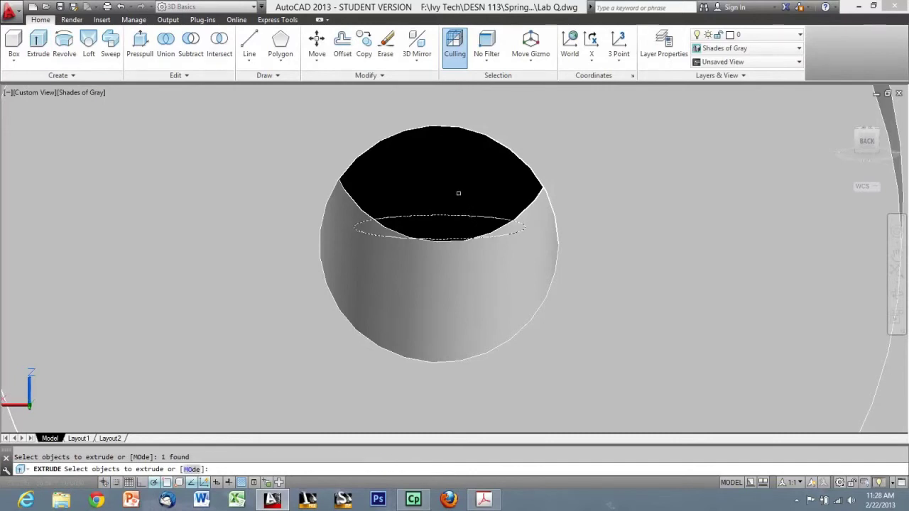
key(Return)
shift+middle_drag(458, 192, 308, 254)
scroll(436, 212, down, 3)
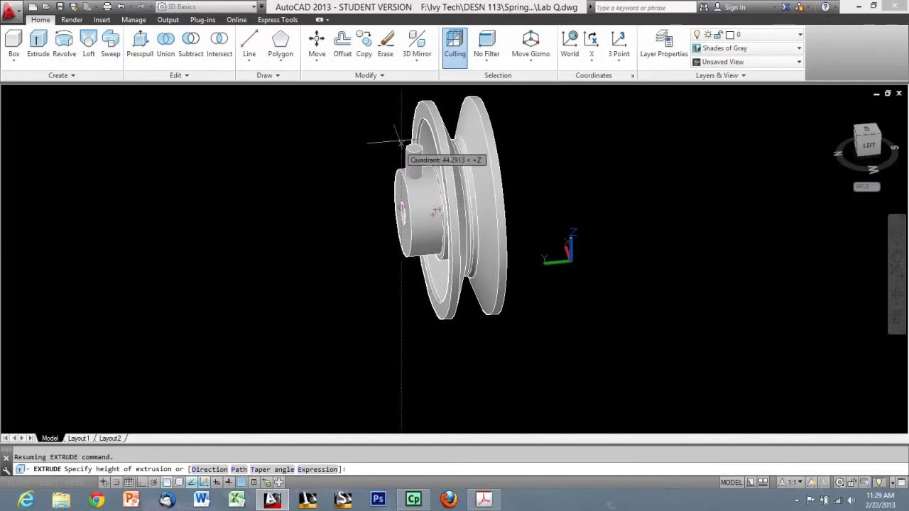
shift+middle_drag(397, 178, 501, 186)
key(Escape)
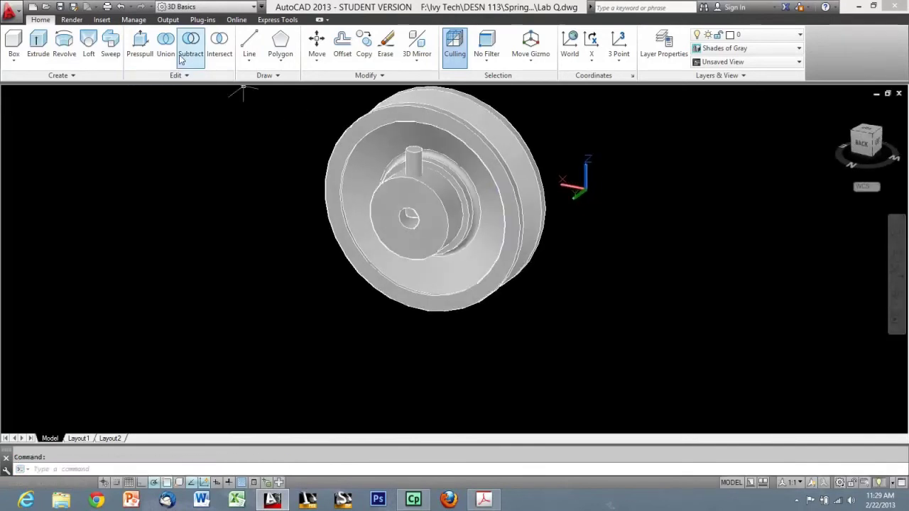
Step: Subtract the vertical cylinder from the pulley solid to cut a set-screw hole through the hub into the bore
click(189, 44)
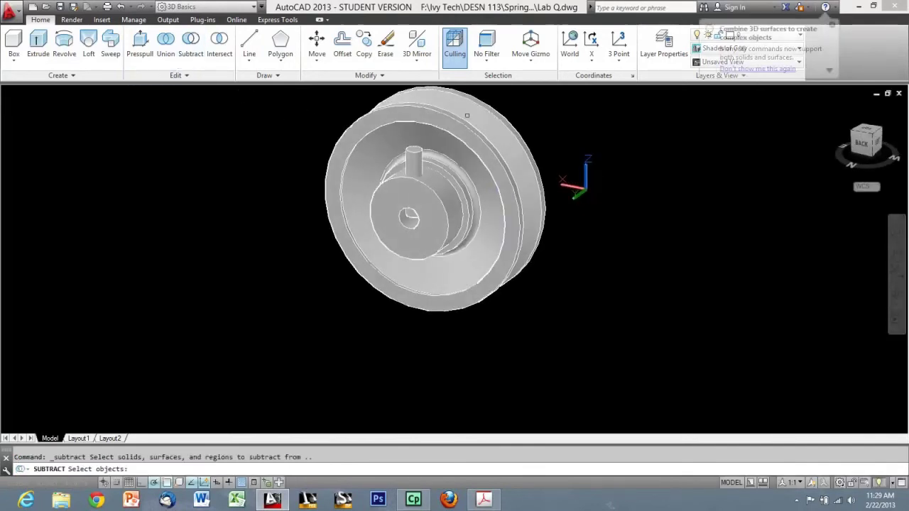
click(529, 116)
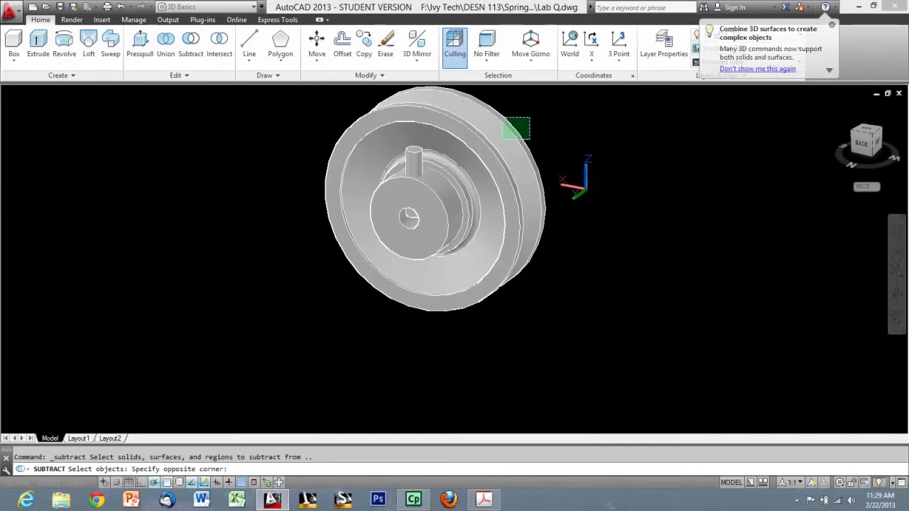
click(502, 137)
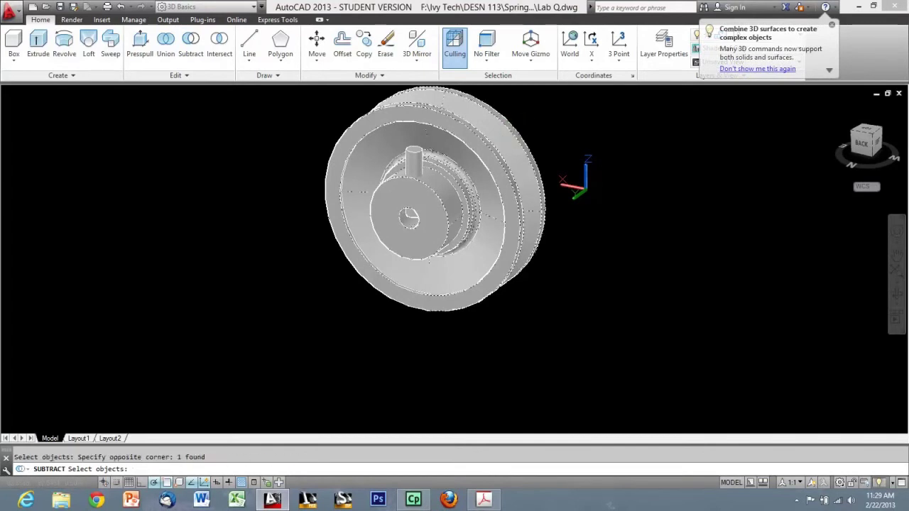
key(Return)
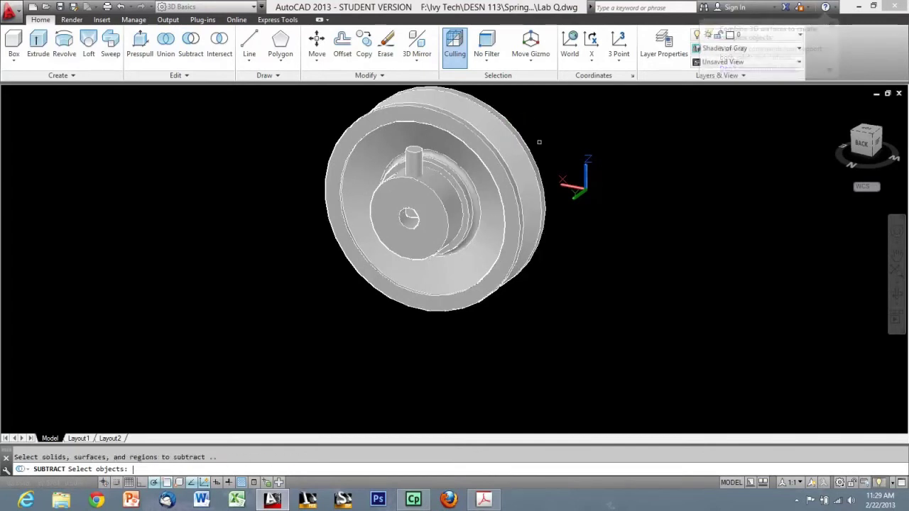
click(412, 153)
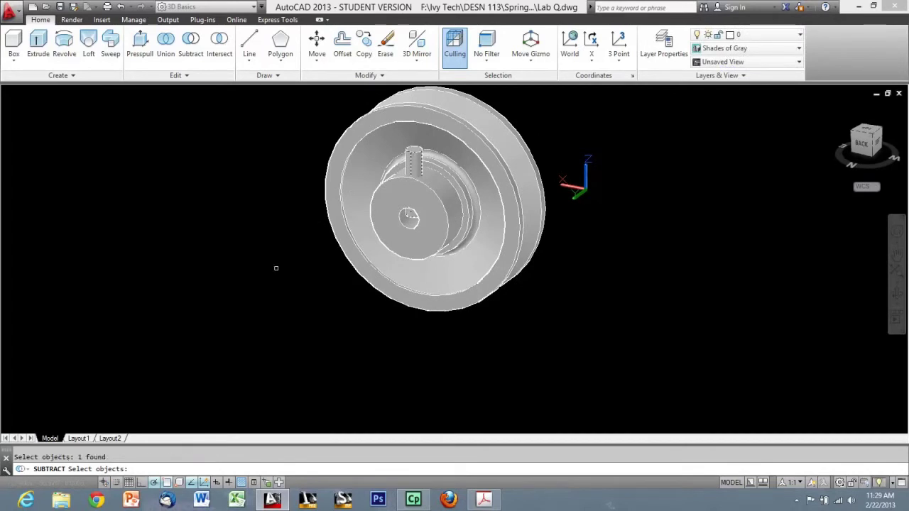
key(Return)
scroll(410, 199, up, 2)
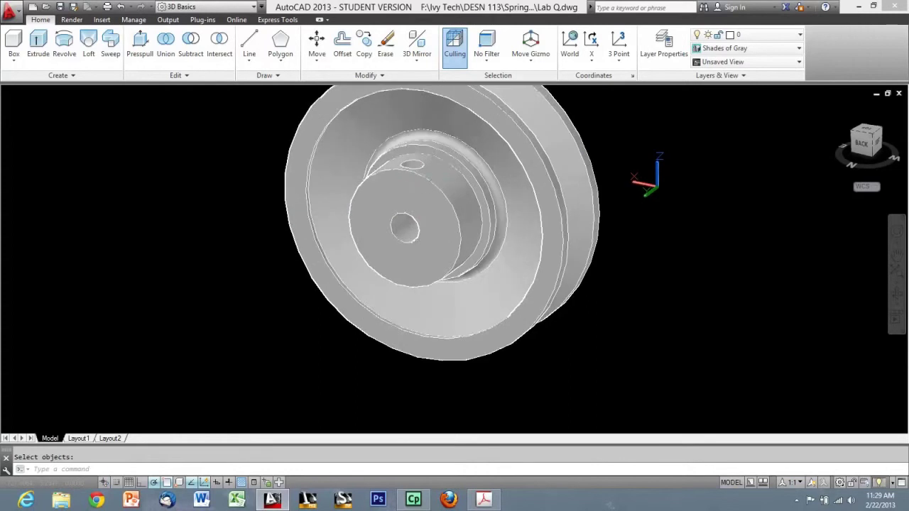
scroll(409, 192, up, 2)
shift+middle_drag(396, 157, 403, 223)
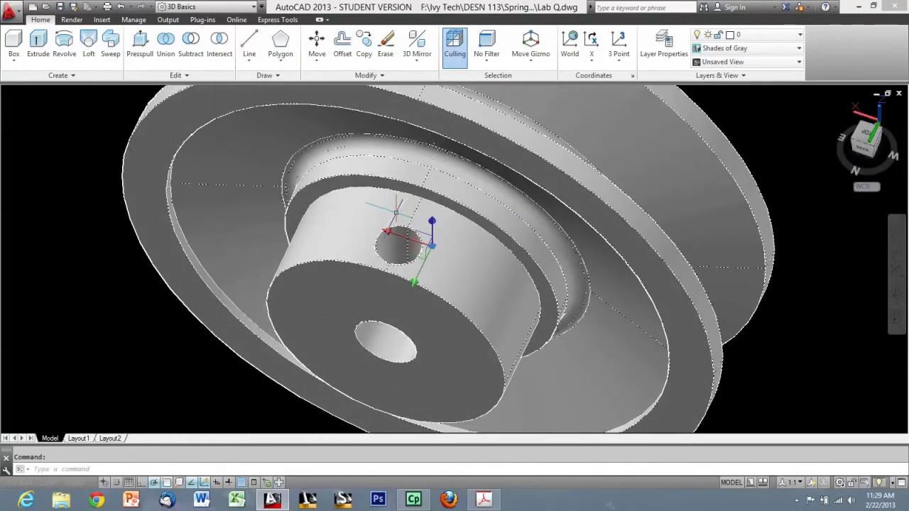
key(Escape)
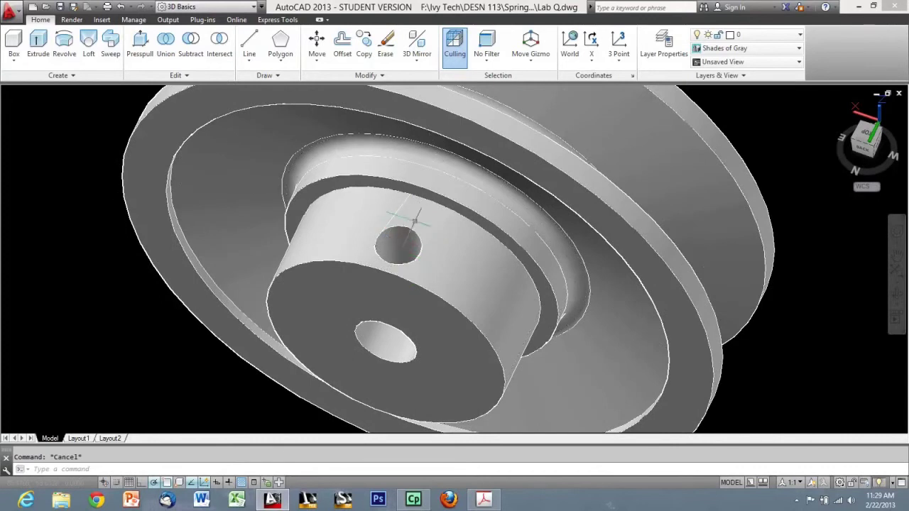
shift+middle_drag(407, 272, 393, 118)
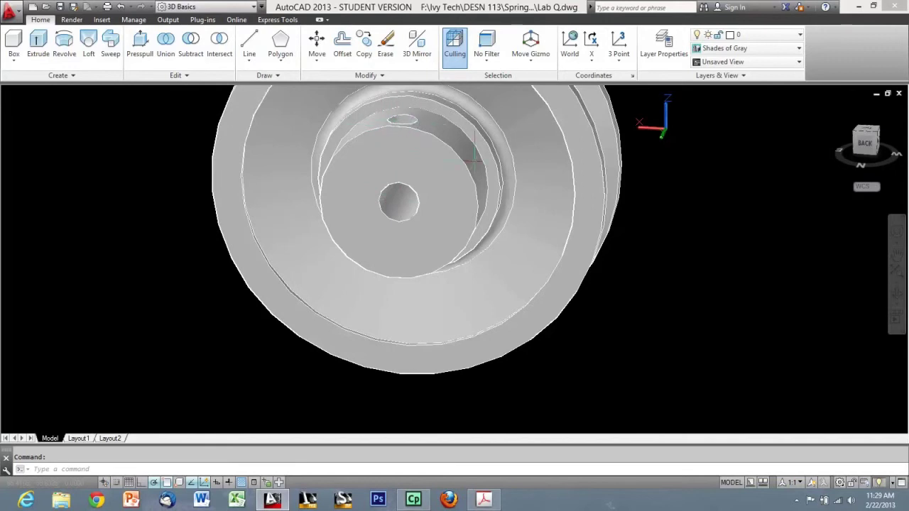
Step: Open Layout1 and delete its default viewport showing the pulley
scroll(604, 188, down, 2)
shift+middle_drag(608, 188, 580, 220)
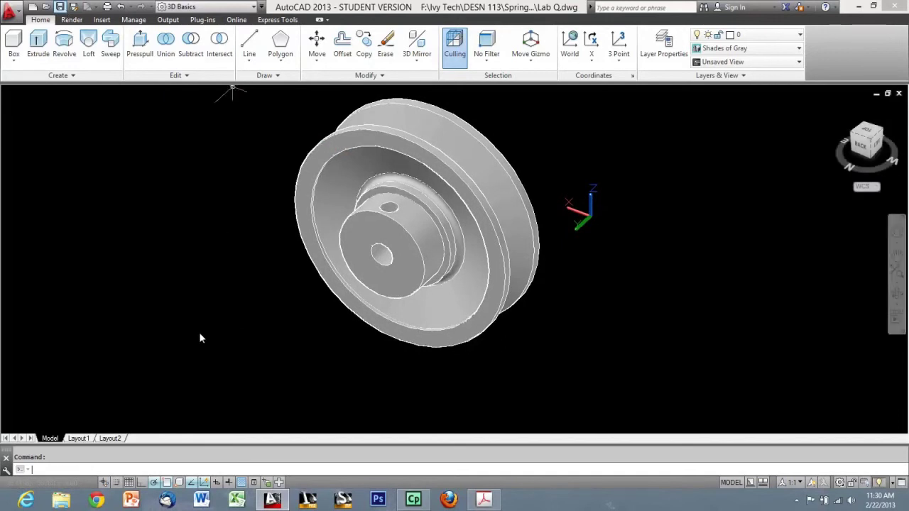
click(78, 439)
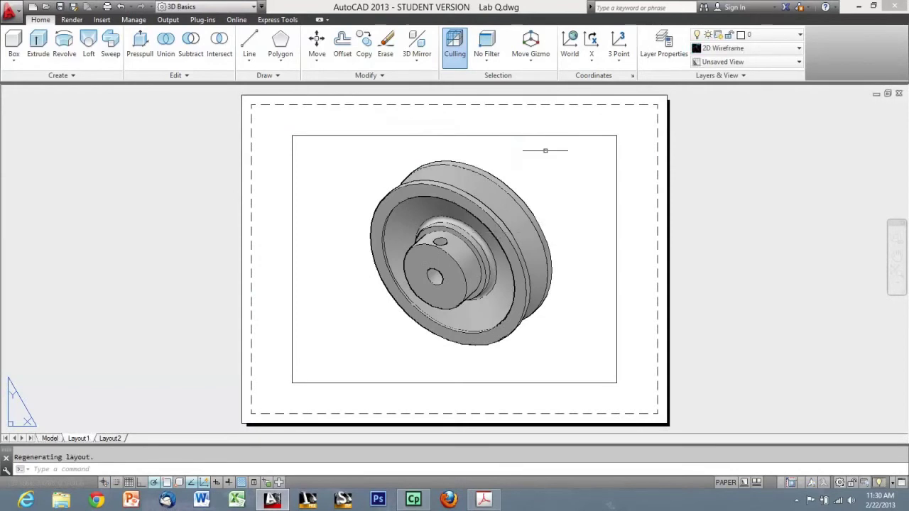
click(604, 130)
click(572, 159)
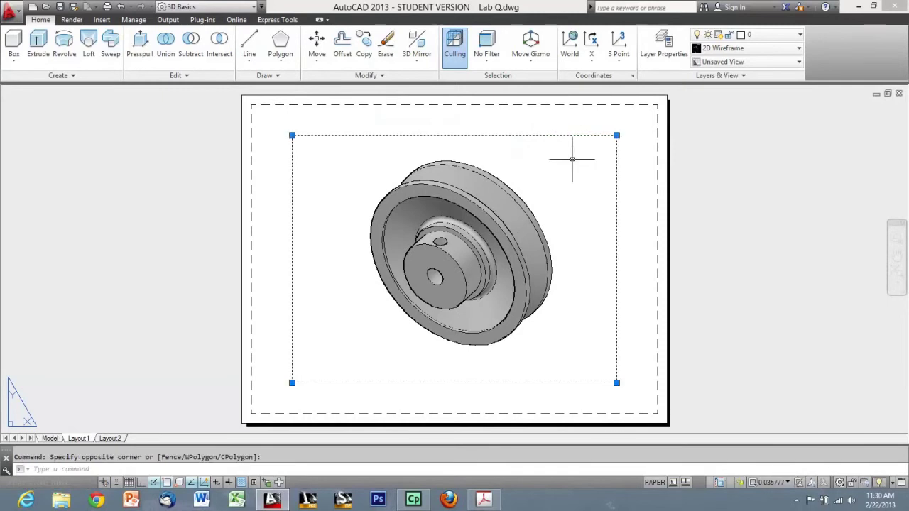
key(Delete)
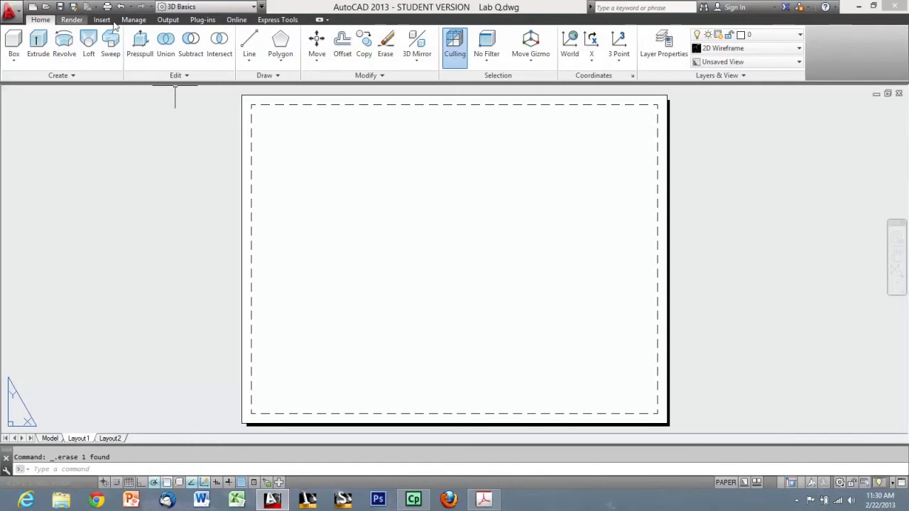
Step: Switch to the Drafting & Annotation workspace and create a new layer named Model
click(197, 8)
click(196, 22)
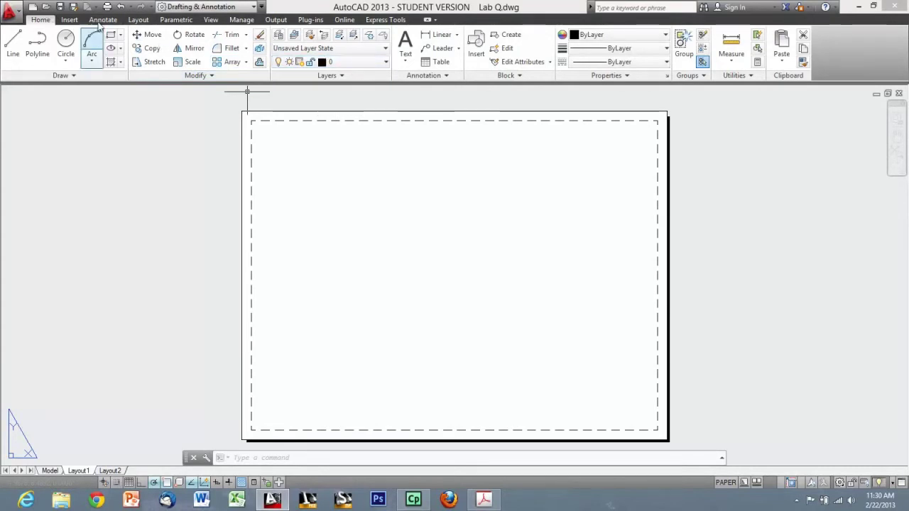
click(277, 35)
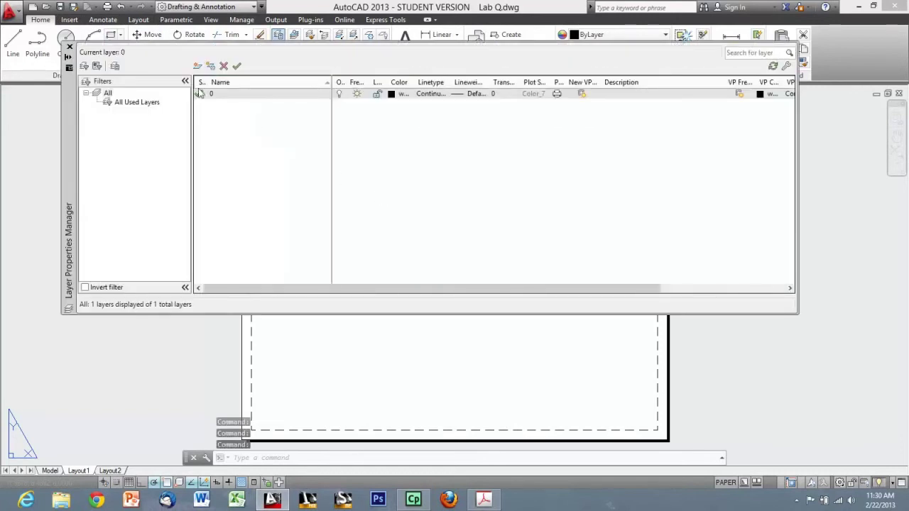
click(198, 66)
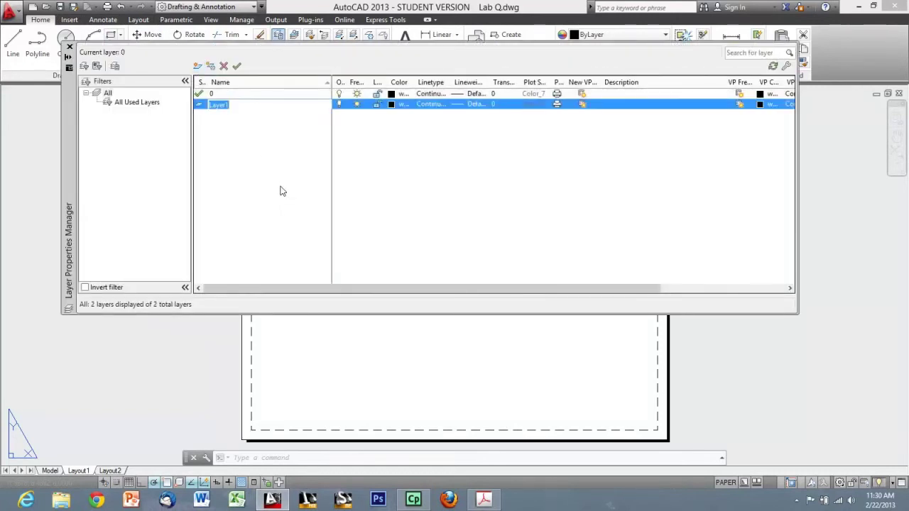
text(Model)
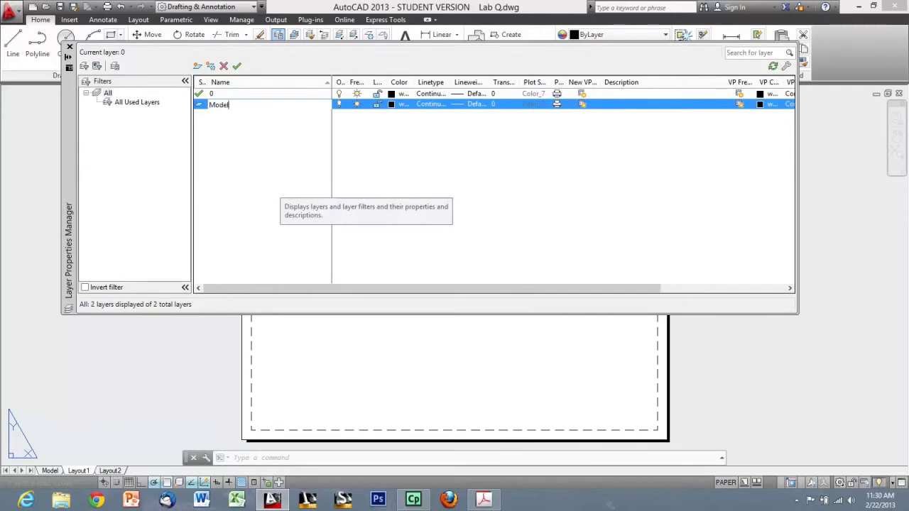
key(Return)
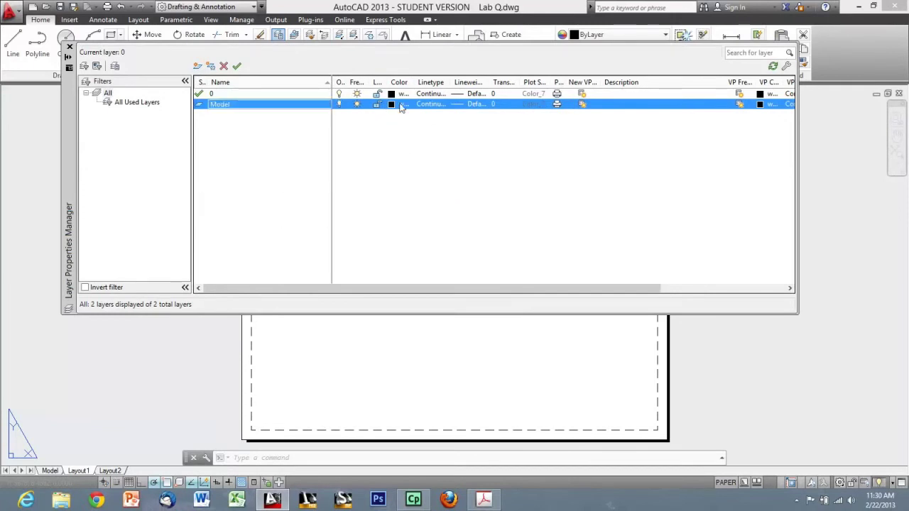
click(69, 47)
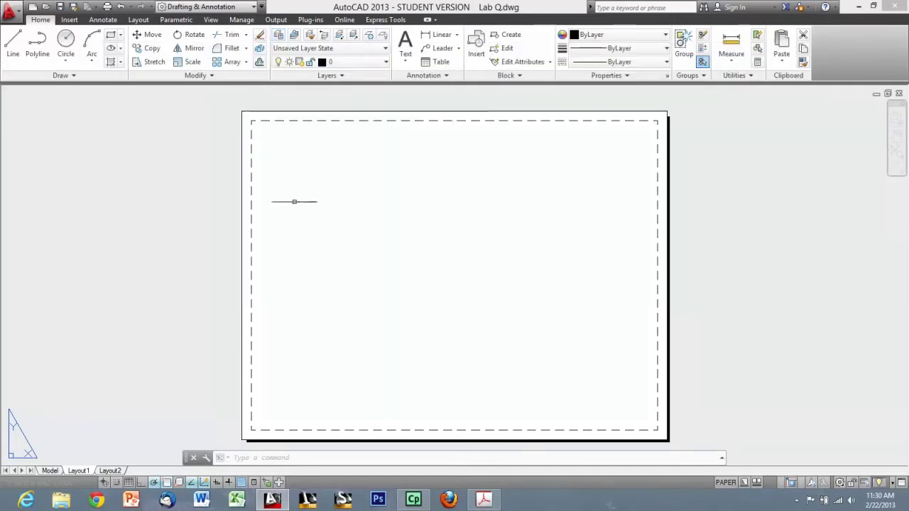
Step: Return to model space and assign the pulley solid to the Model layer
click(52, 470)
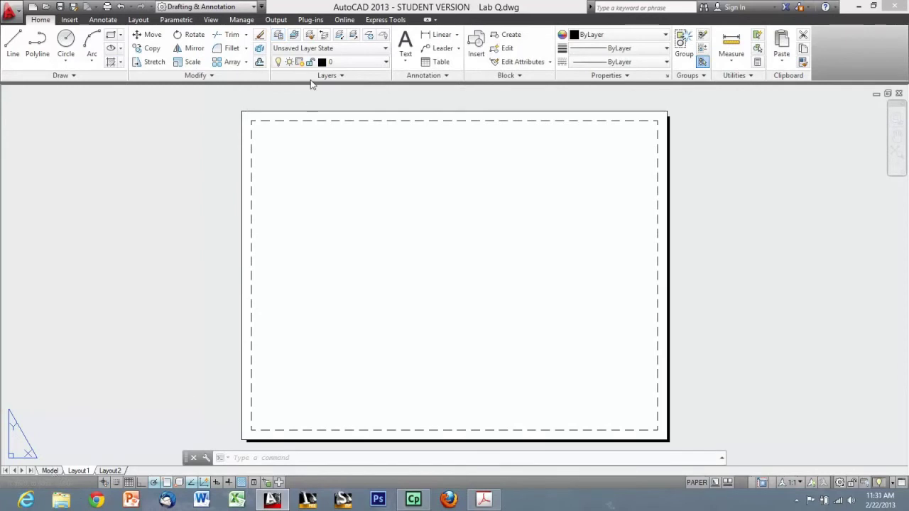
click(550, 145)
click(348, 90)
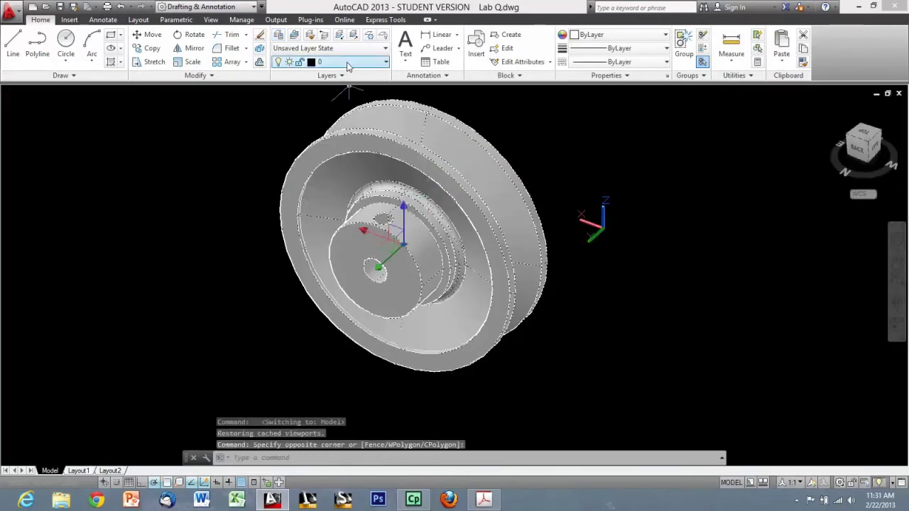
click(348, 64)
click(326, 93)
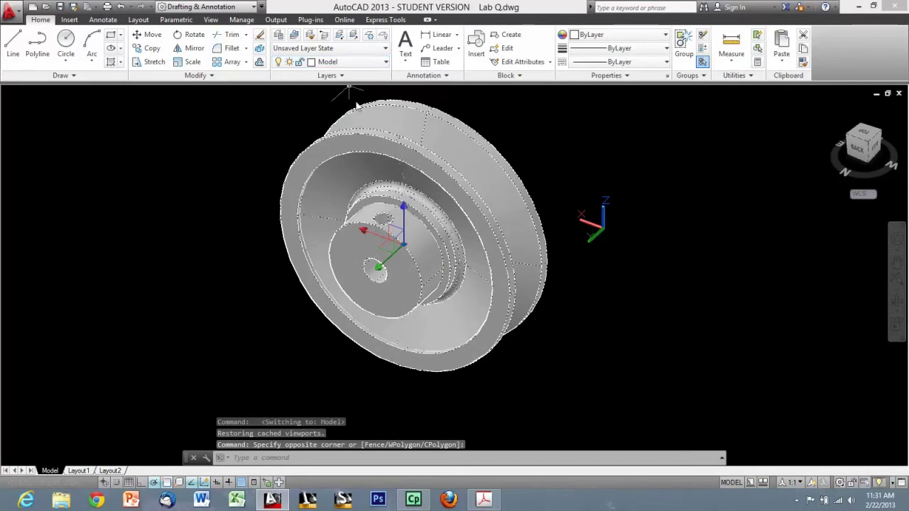
key(Escape)
key(Escape)
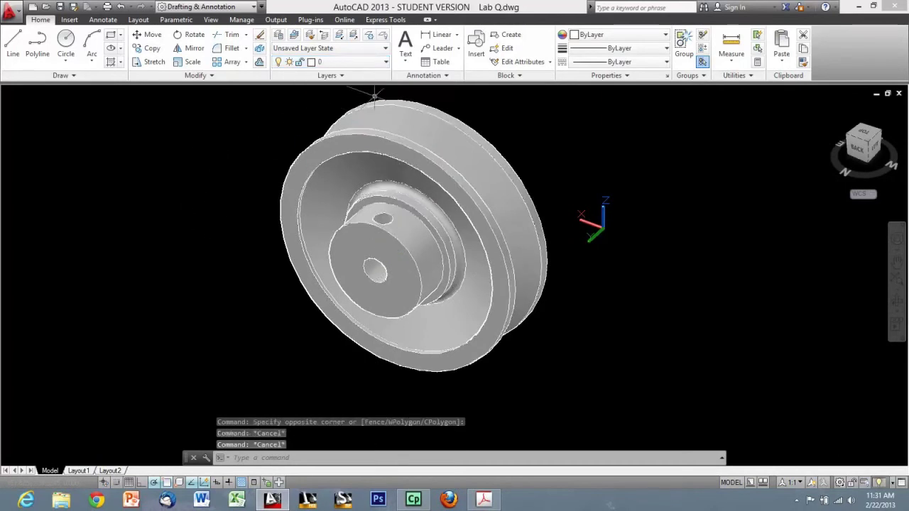
key(Escape)
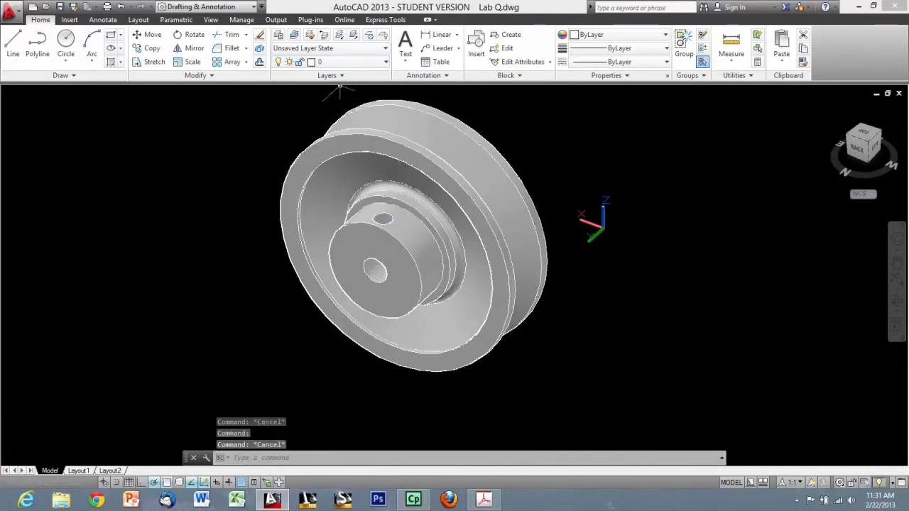
Step: Start a block insertion on Layout1 using the DESN 113 Title Block drawing file
click(78, 471)
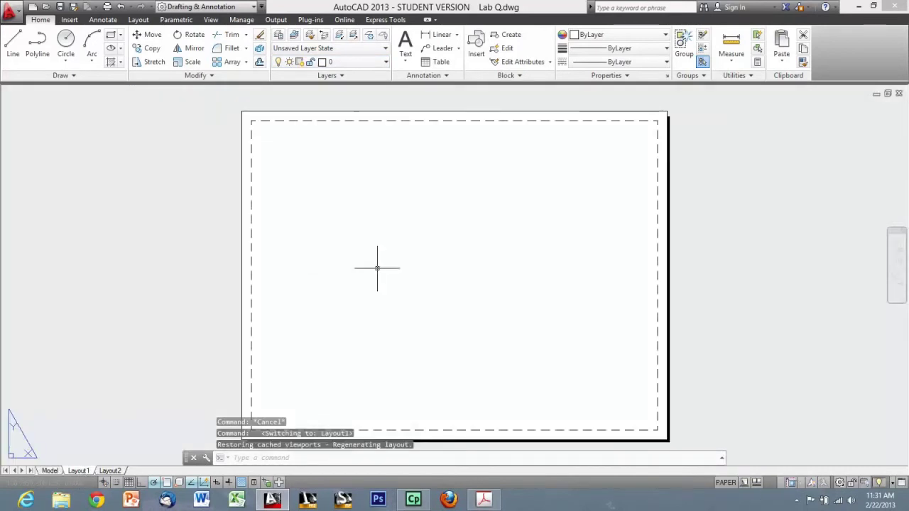
middle_drag(402, 246, 399, 235)
text(i)
key(Return)
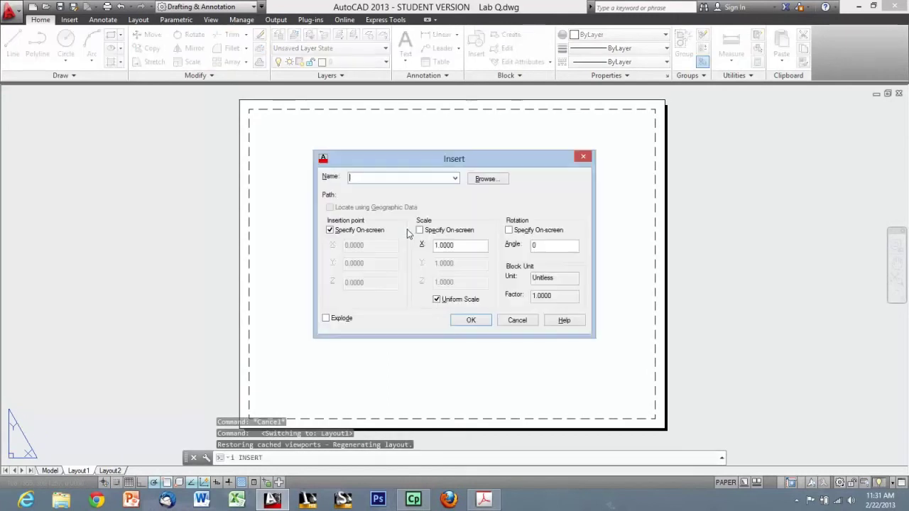
click(483, 183)
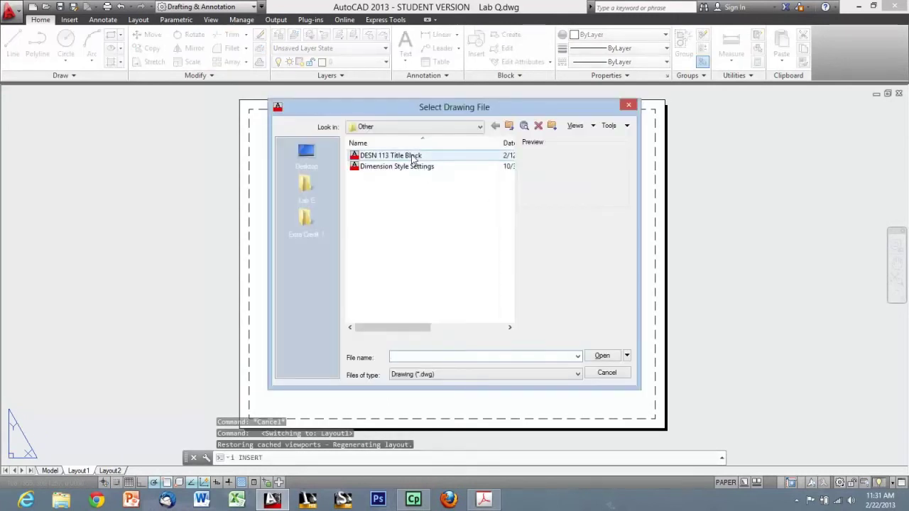
click(413, 159)
click(603, 357)
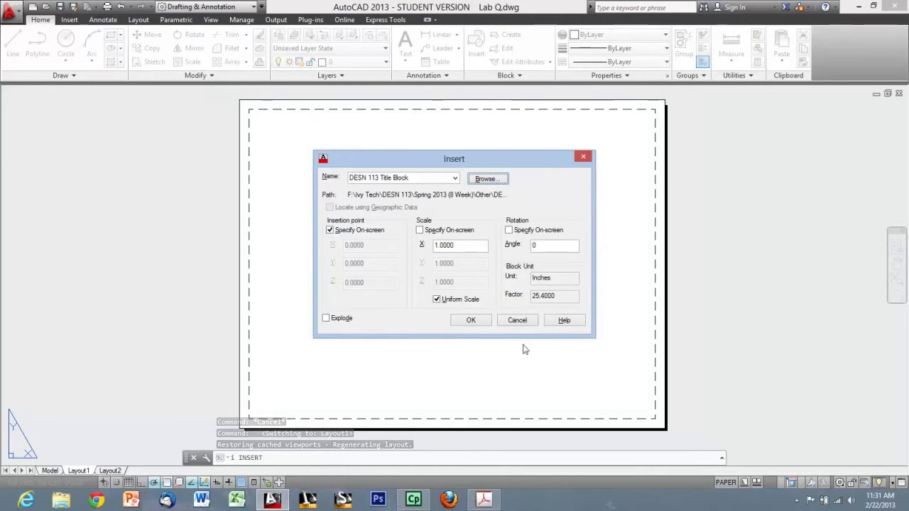
click(471, 321)
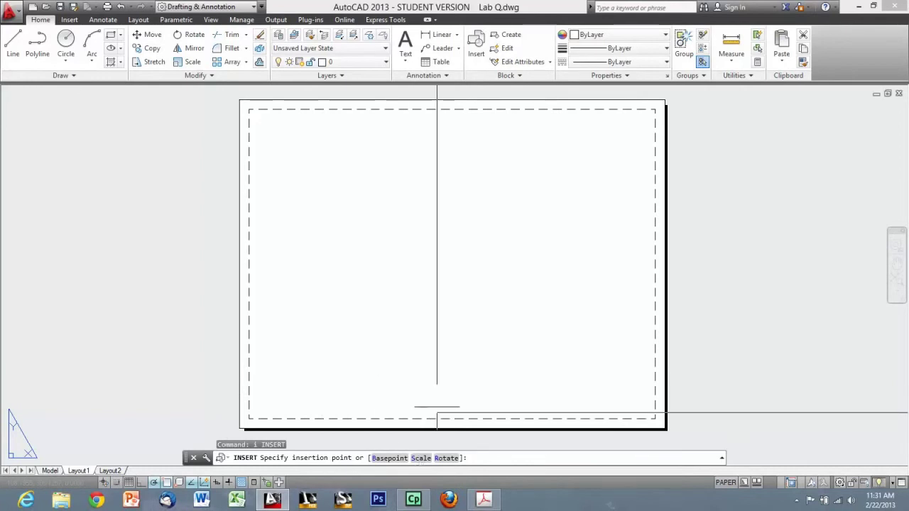
Step: Scale the title block by .03937 and place it at 0,0
text(s)
key(Return)
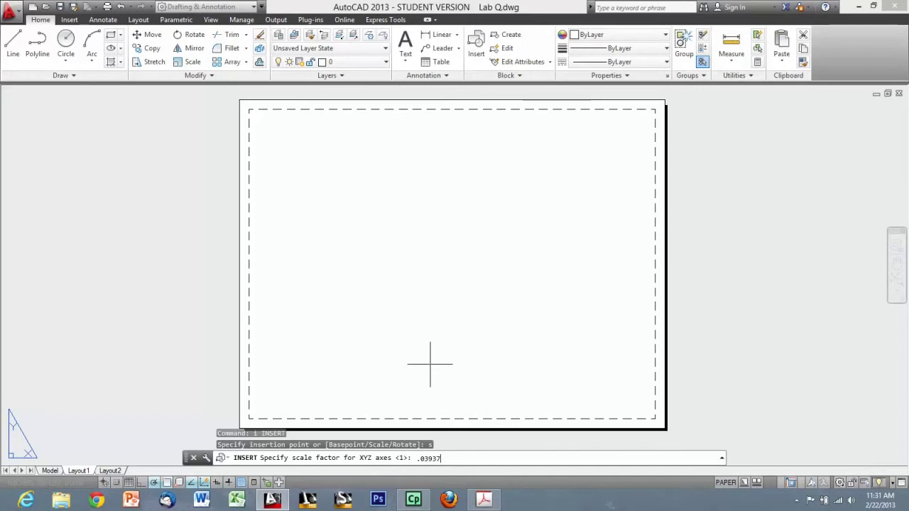
key(Return)
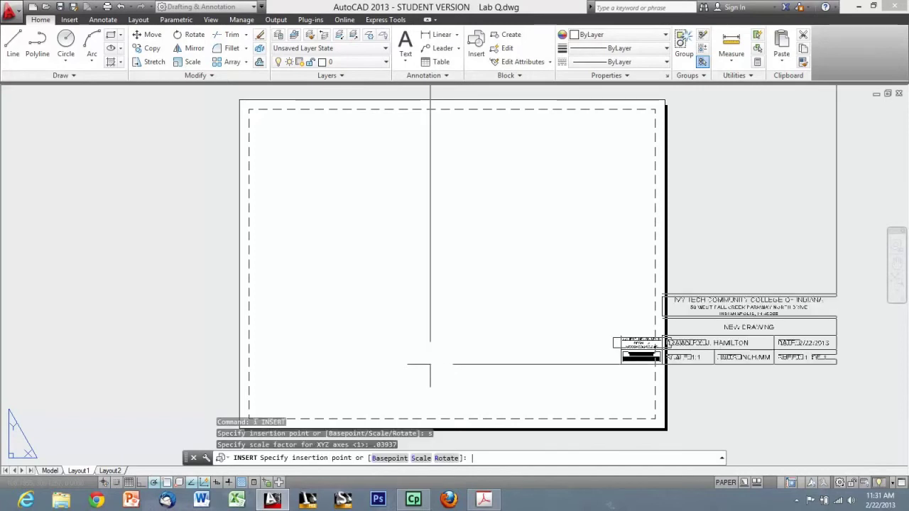
text(0,0)
key(Return)
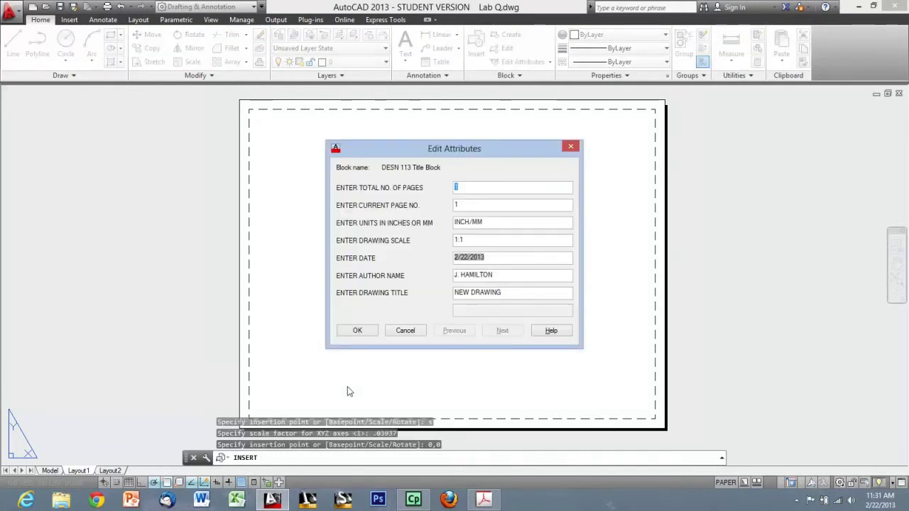
Step: Fill in the title block attributes with units MM, scale VARY and title LAB Q: HEAVY DUTY V-PULLEY
key(Tab)
key(Tab)
text(M)
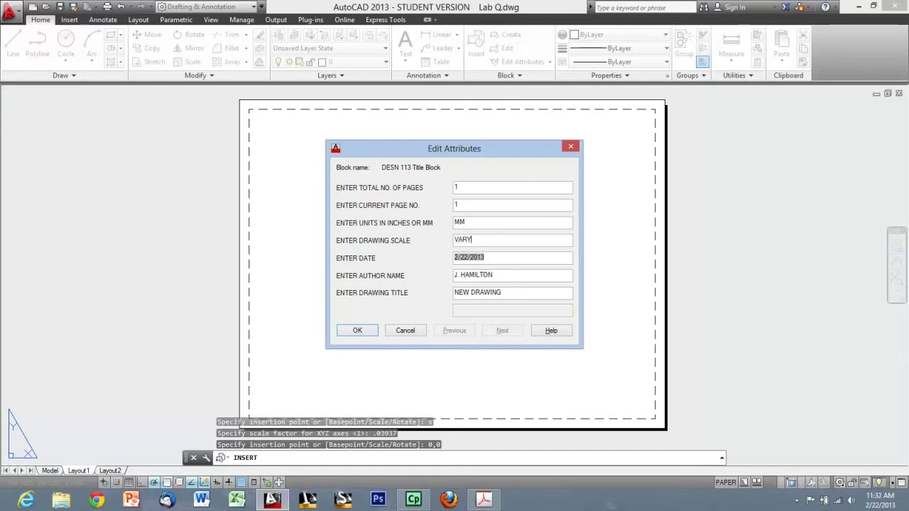
key(Tab)
key(Tab)
text(LAB)
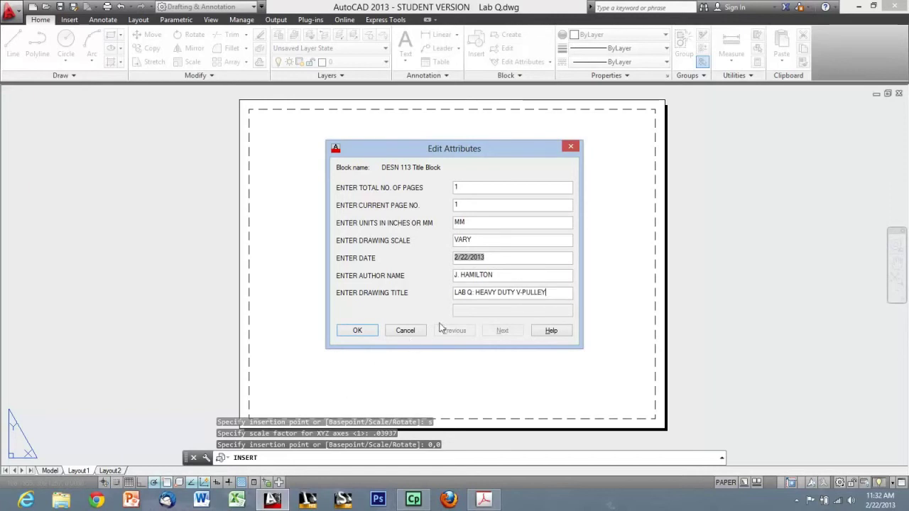
click(359, 331)
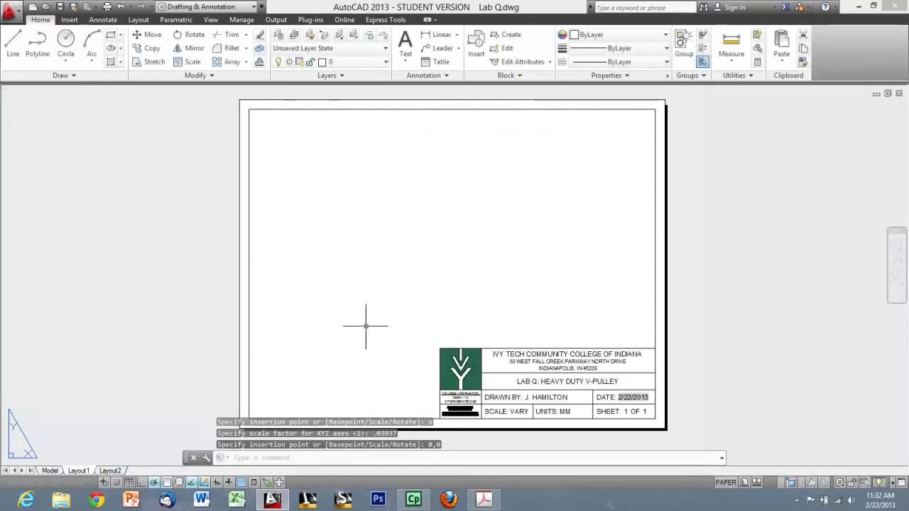
Step: Assign the inserted title block to the TITLEBLOCK layer
click(490, 308)
click(430, 360)
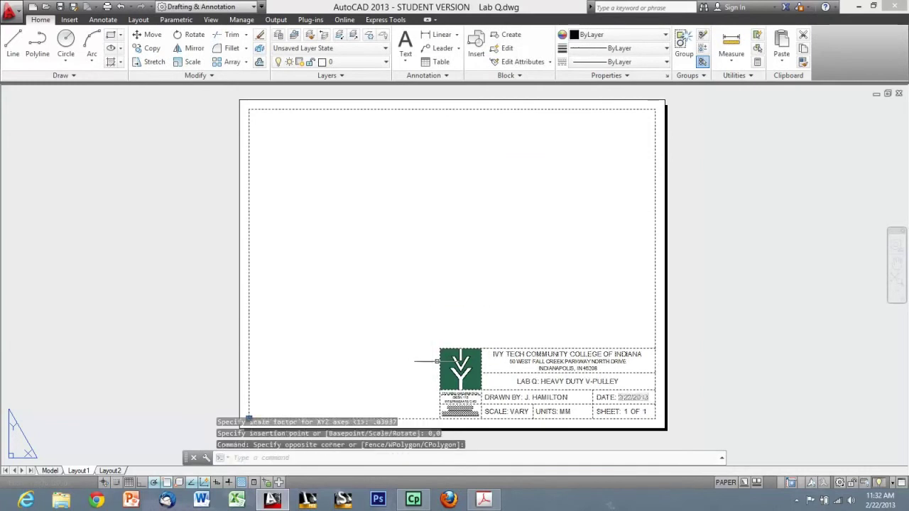
click(334, 62)
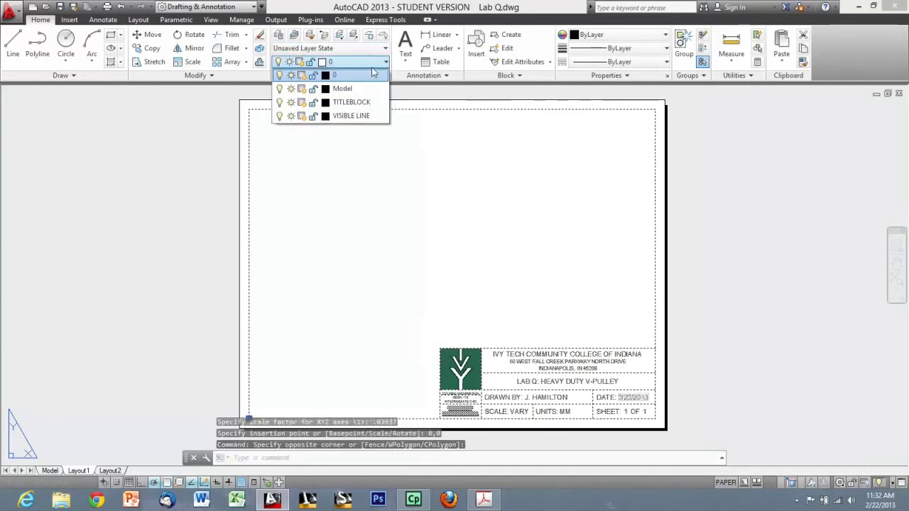
click(351, 102)
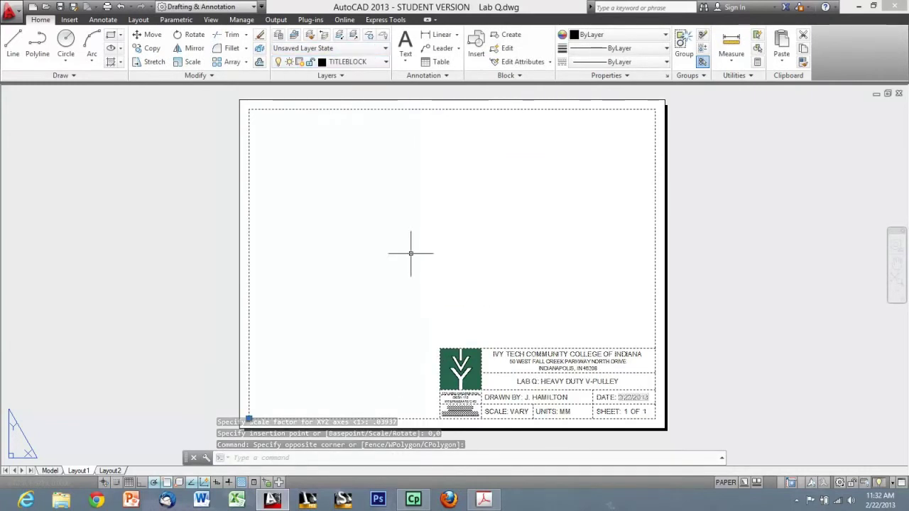
key(Escape)
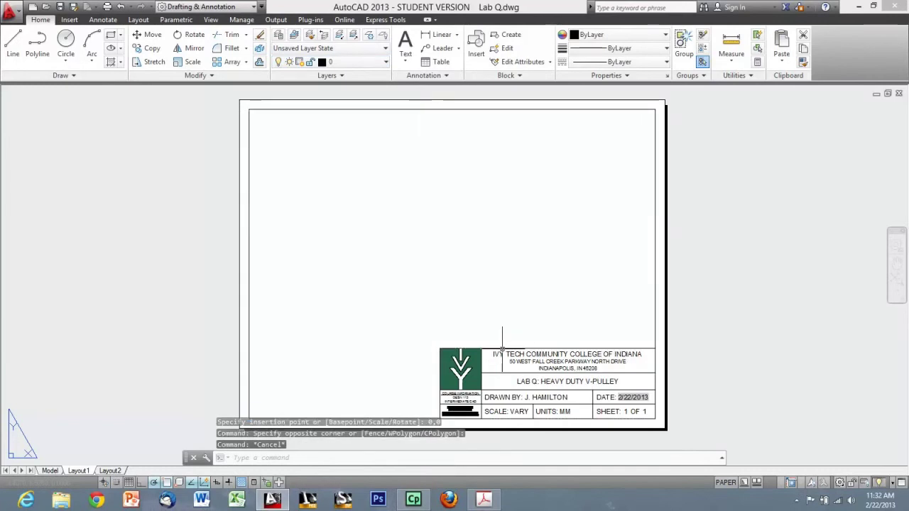
click(502, 348)
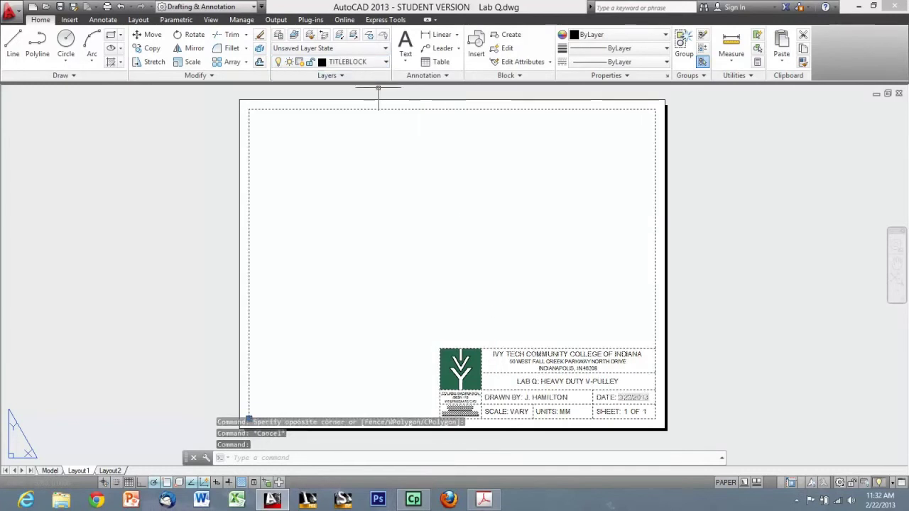
key(Escape)
key(Escape)
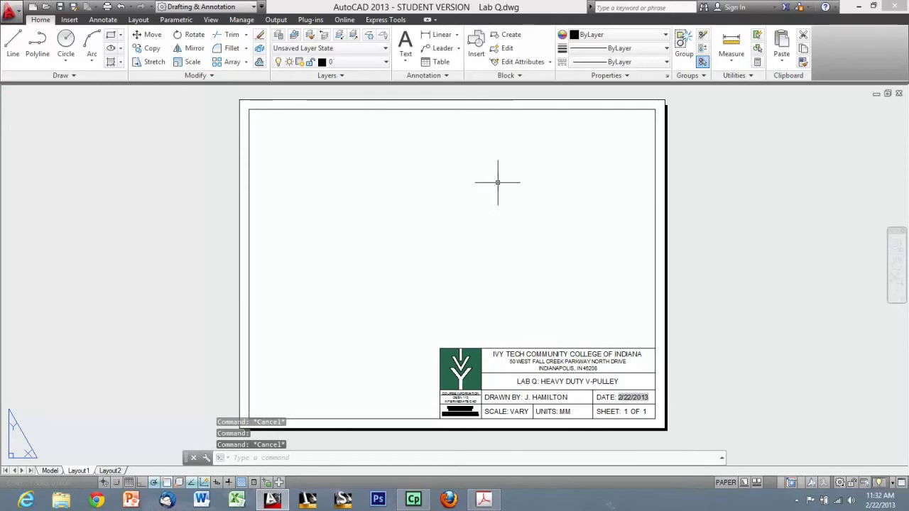
Step: Dock the command line below the drawing area and bring up the layout's view-creation tools
drag(188, 459, 166, 472)
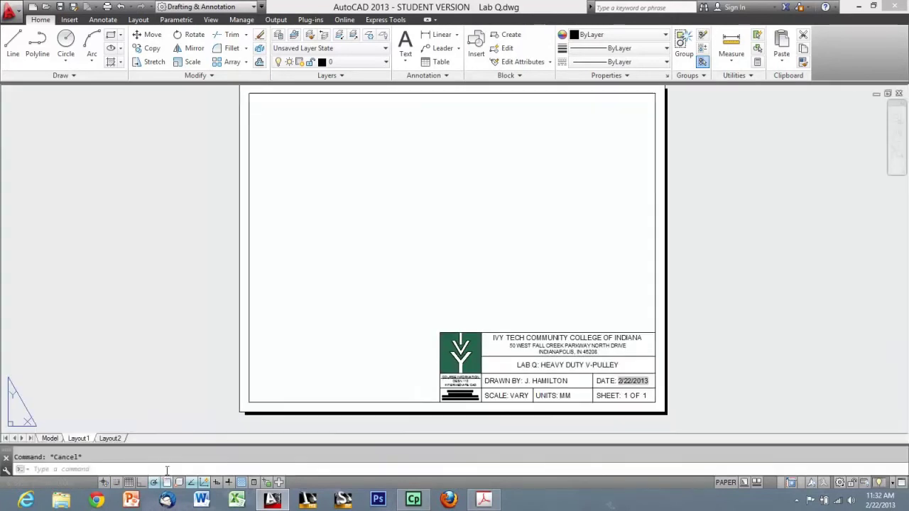
middle_drag(375, 198, 369, 204)
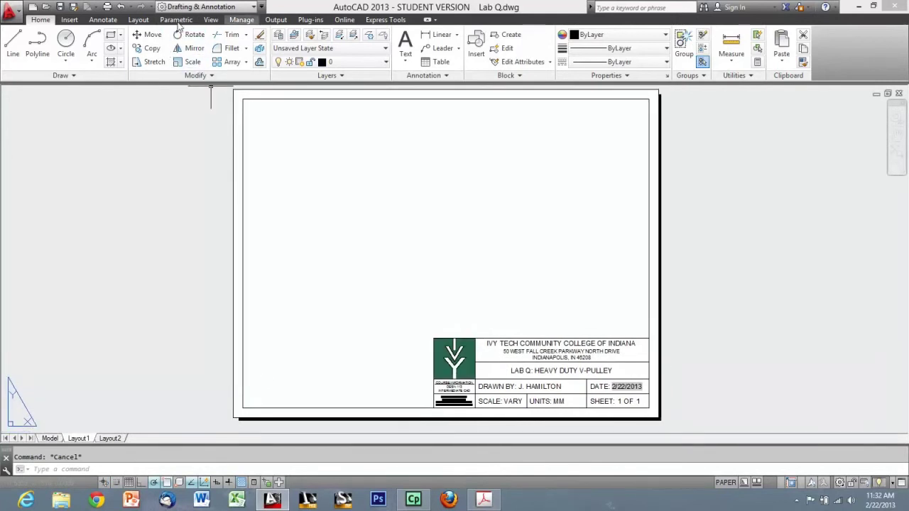
click(143, 20)
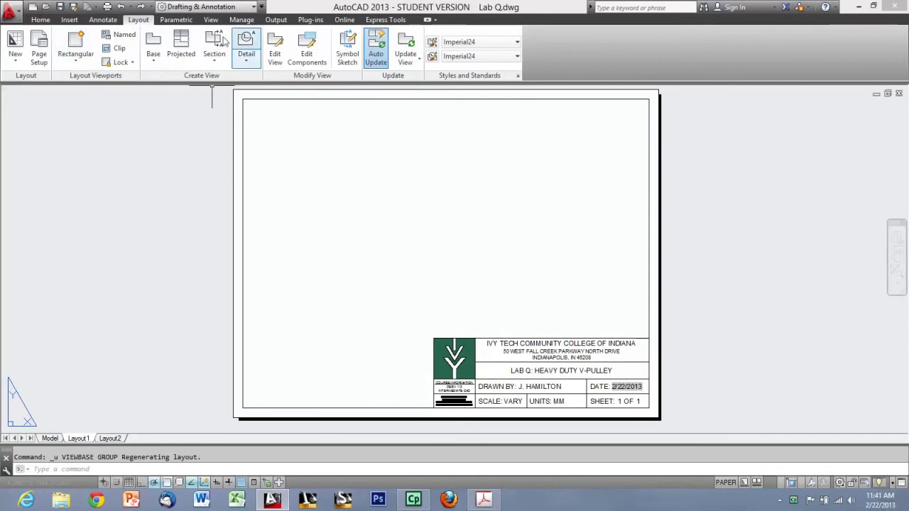
Step: Start a base view from model space, orienting the pulley to its back face rotated 90 degrees before returning to the layout
click(162, 66)
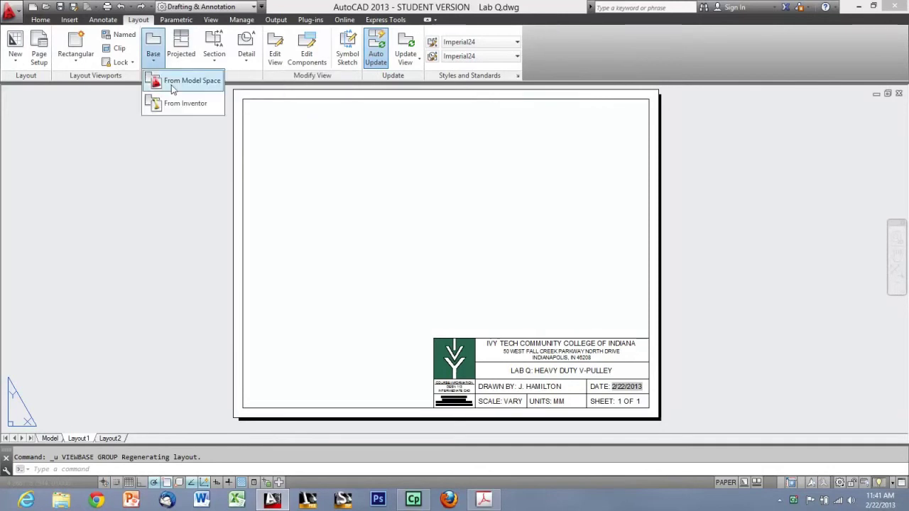
click(173, 87)
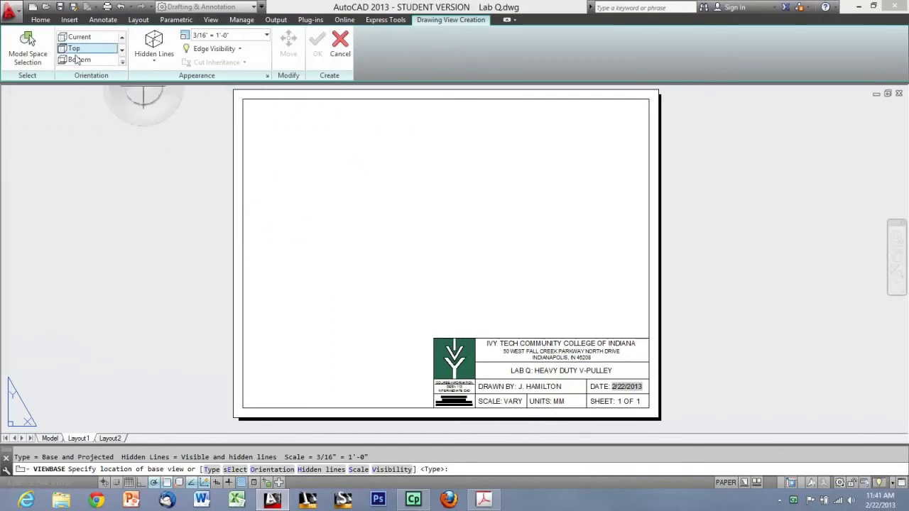
click(32, 59)
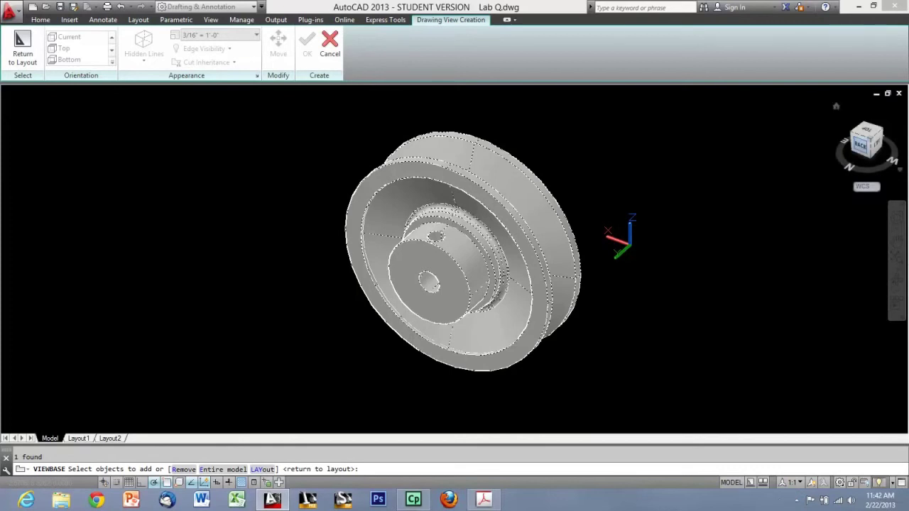
click(860, 145)
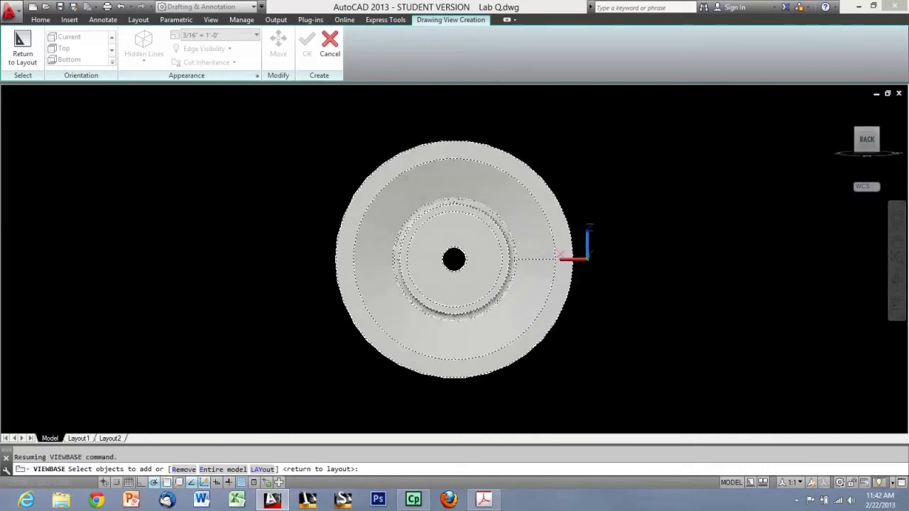
click(893, 107)
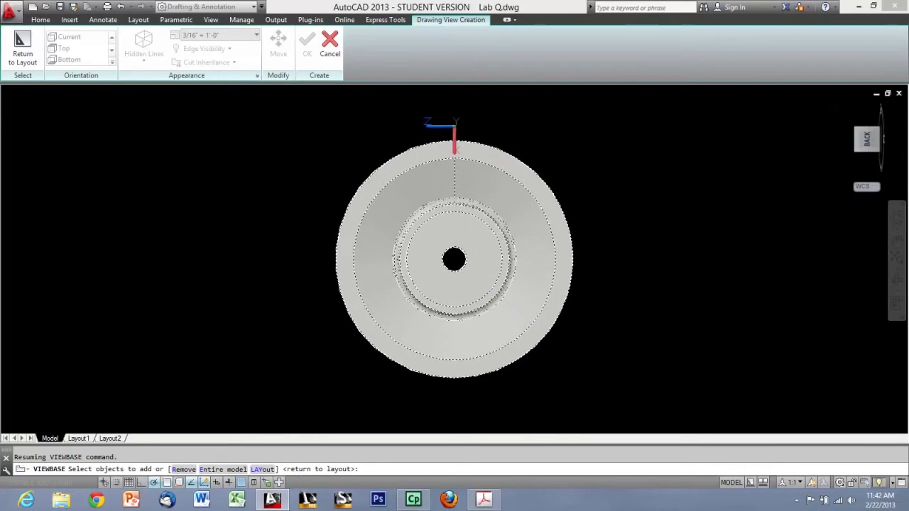
click(23, 52)
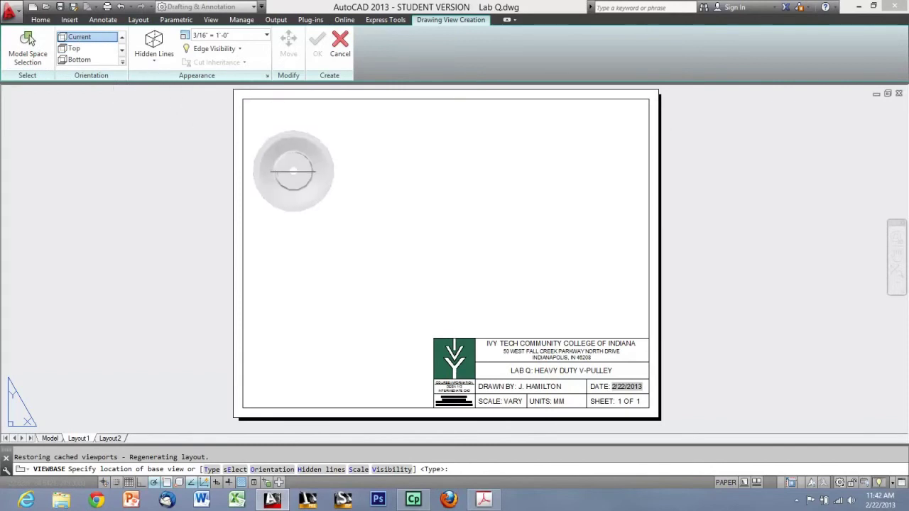
Step: Place the base view in the upper-left area of the sheet with visible and hidden lines at 1:40 scale, without projected views
click(160, 51)
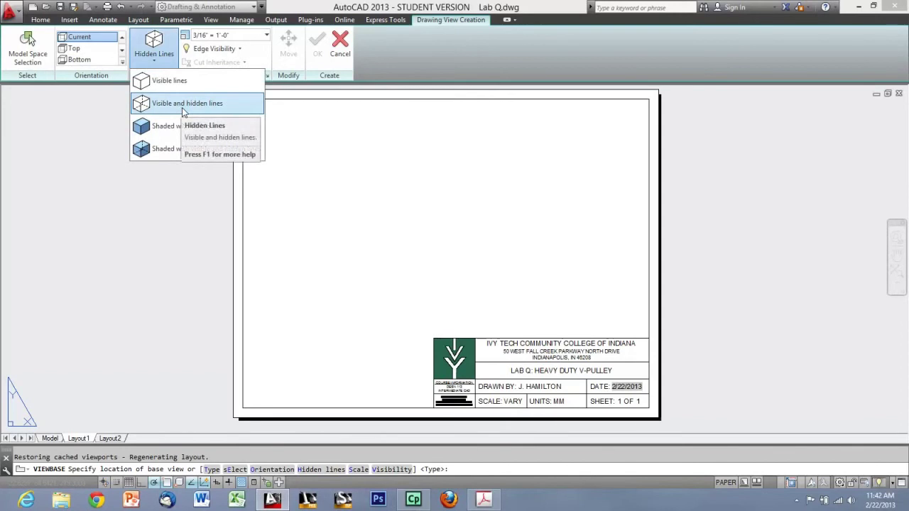
click(181, 108)
click(268, 38)
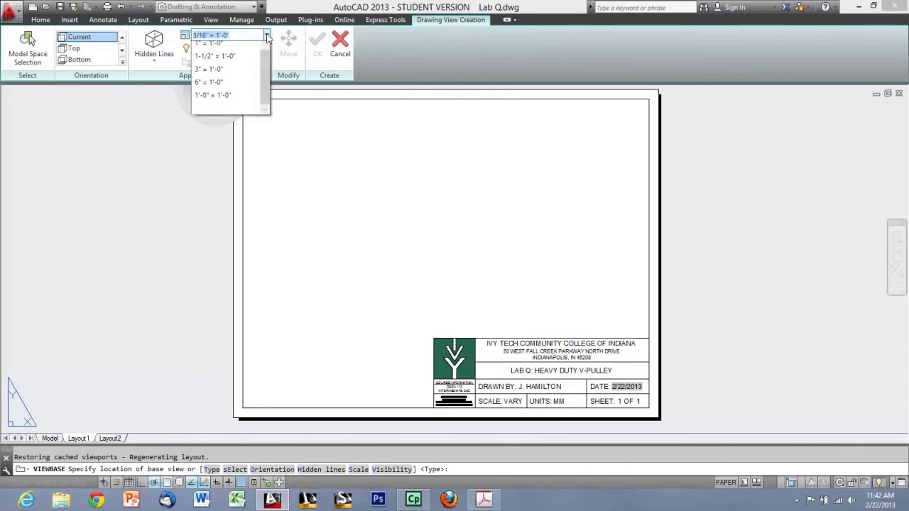
scroll(274, 117, up, 3)
click(215, 76)
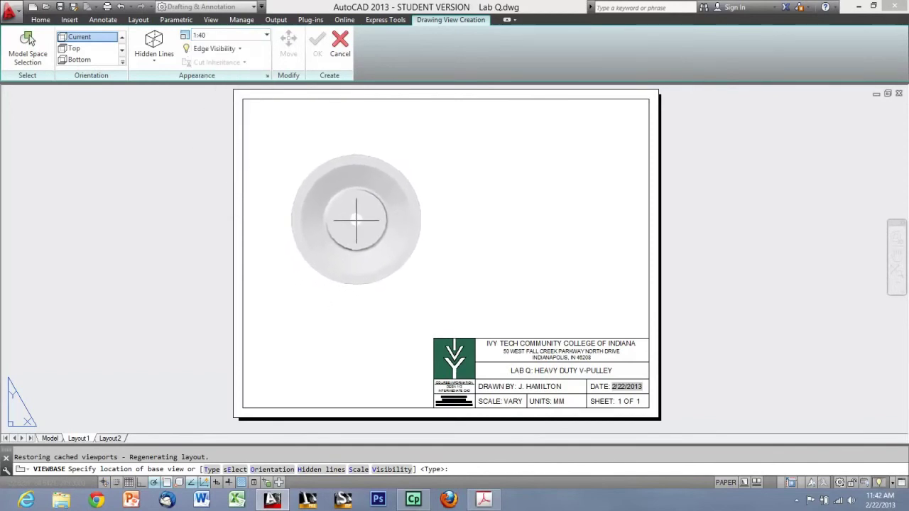
click(357, 221)
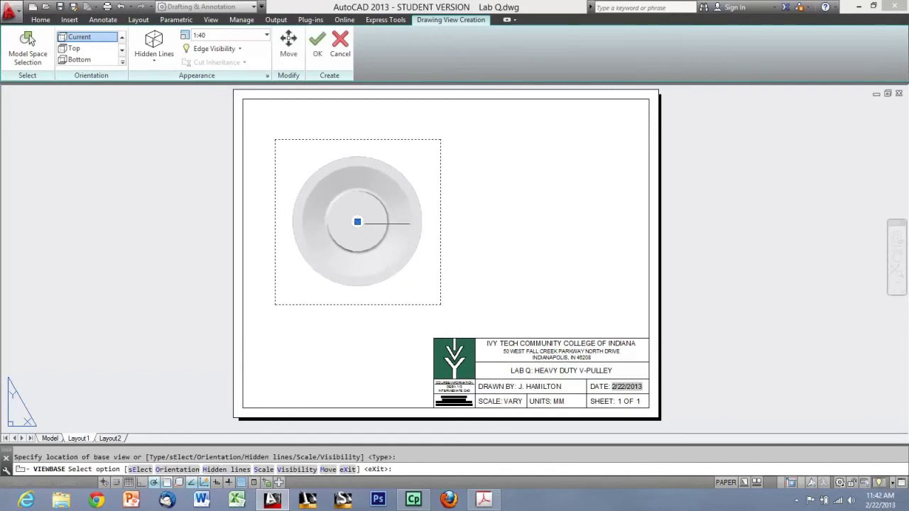
click(318, 44)
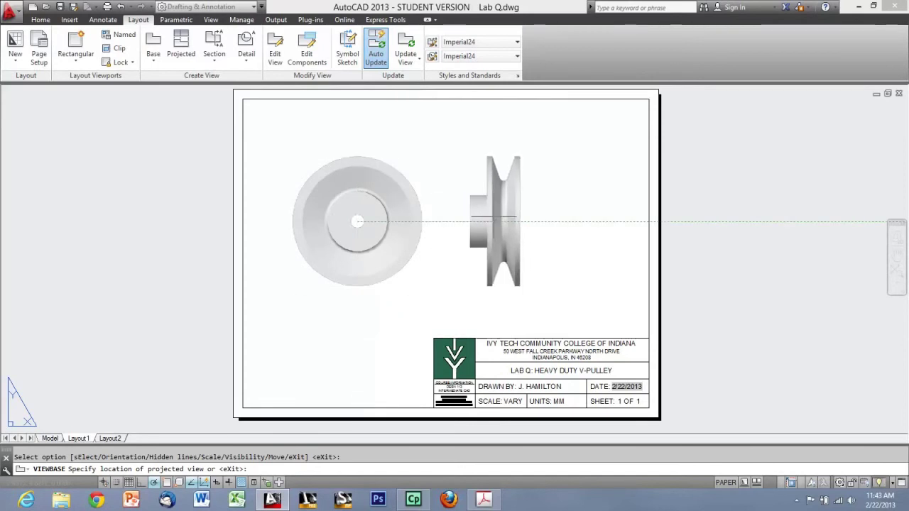
key(Return)
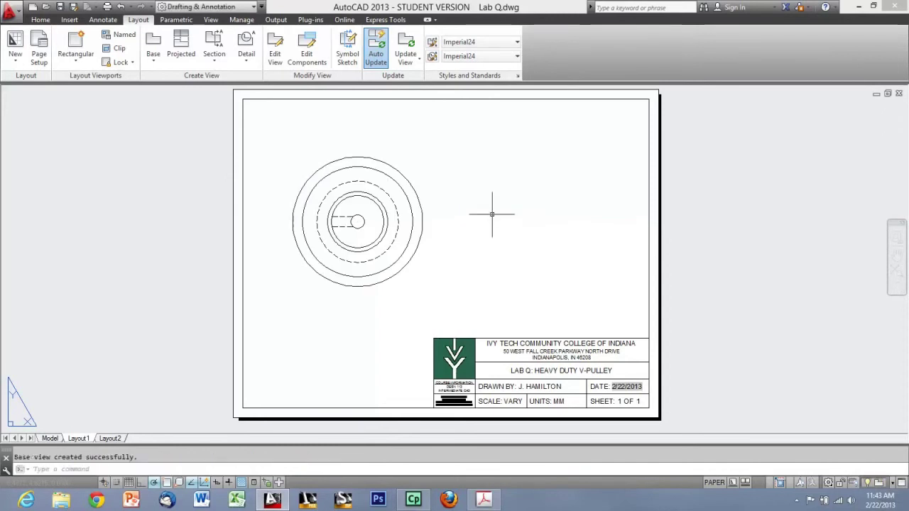
Step: Create section view A-A from a vertical cutting line through the pulley's centre and place it aligned to the right of the base view
scroll(371, 232, up, 2)
scroll(377, 232, down, 2)
scroll(376, 215, up, 2)
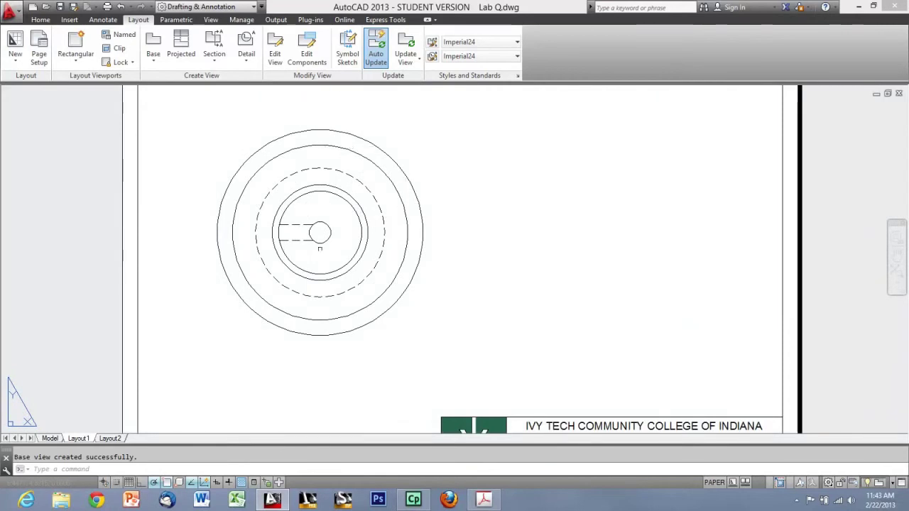
click(215, 44)
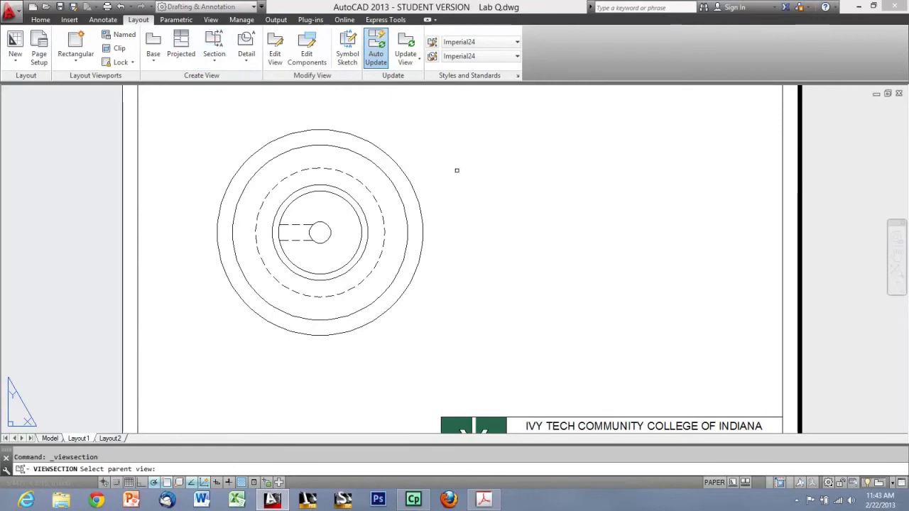
click(387, 154)
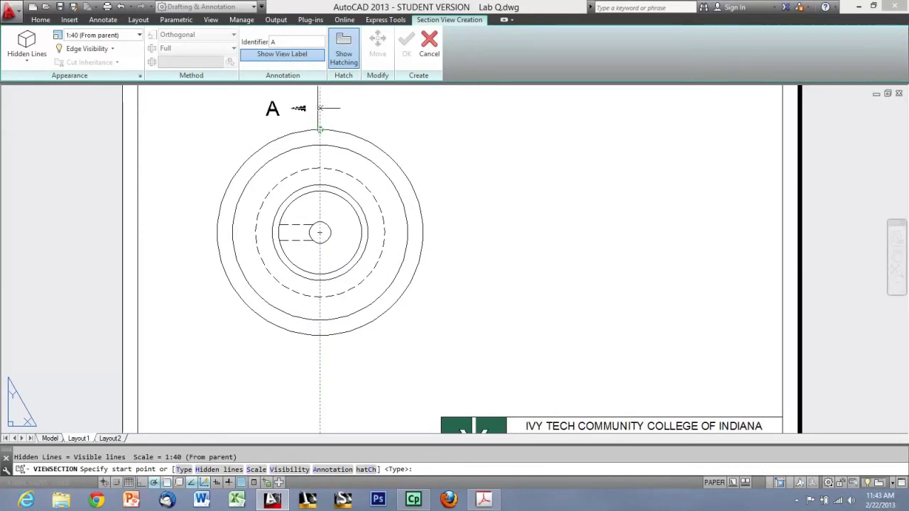
click(319, 112)
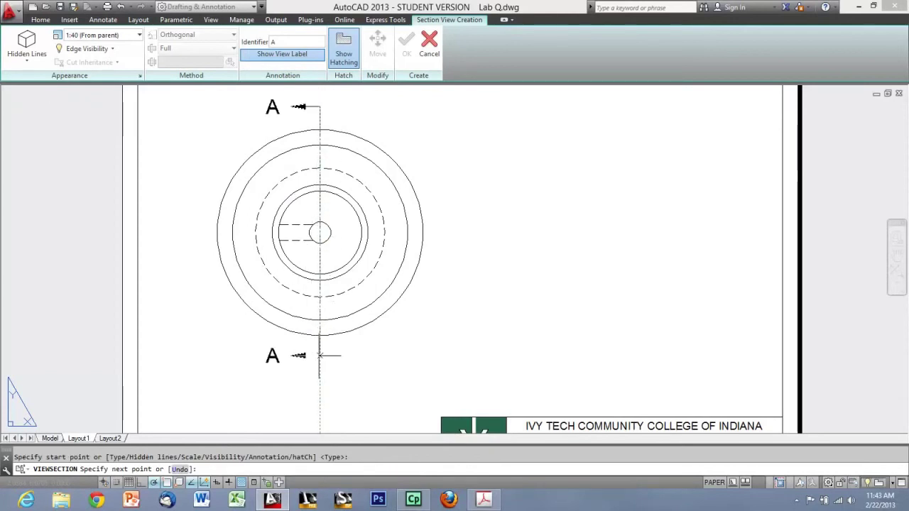
click(319, 353)
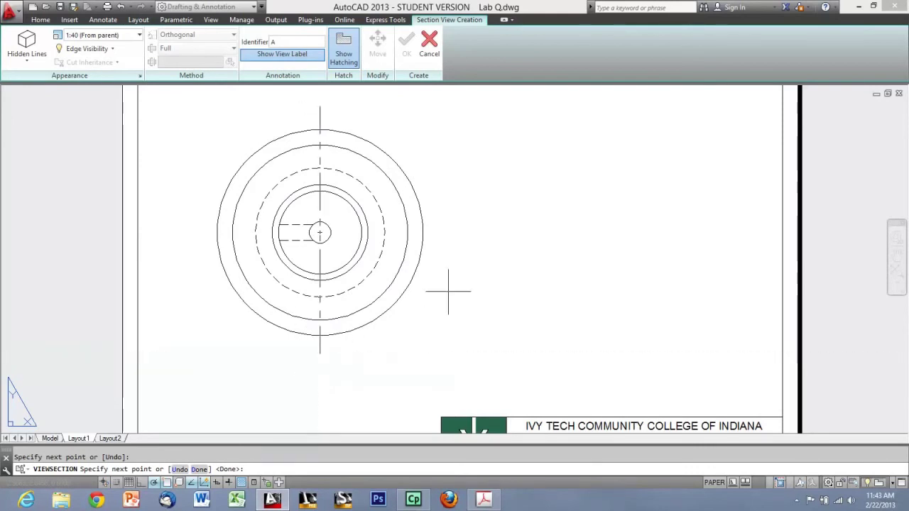
key(Return)
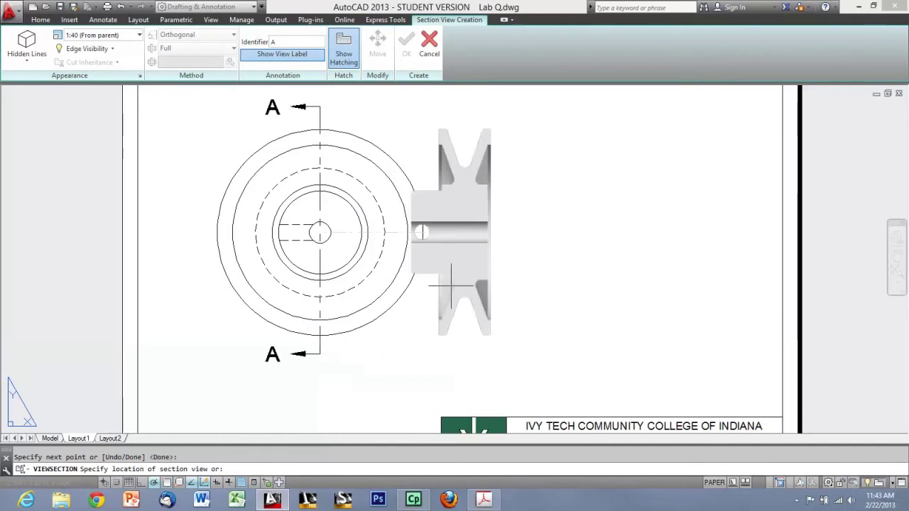
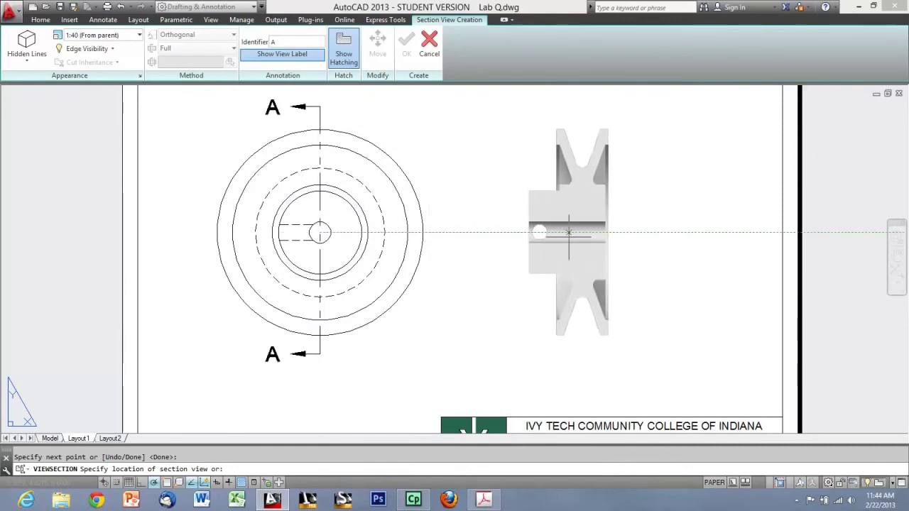
click(569, 232)
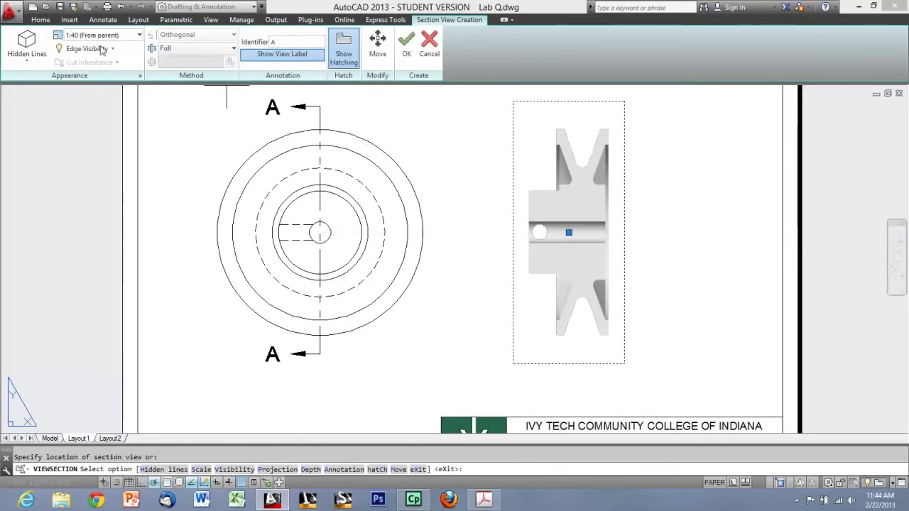
click(409, 44)
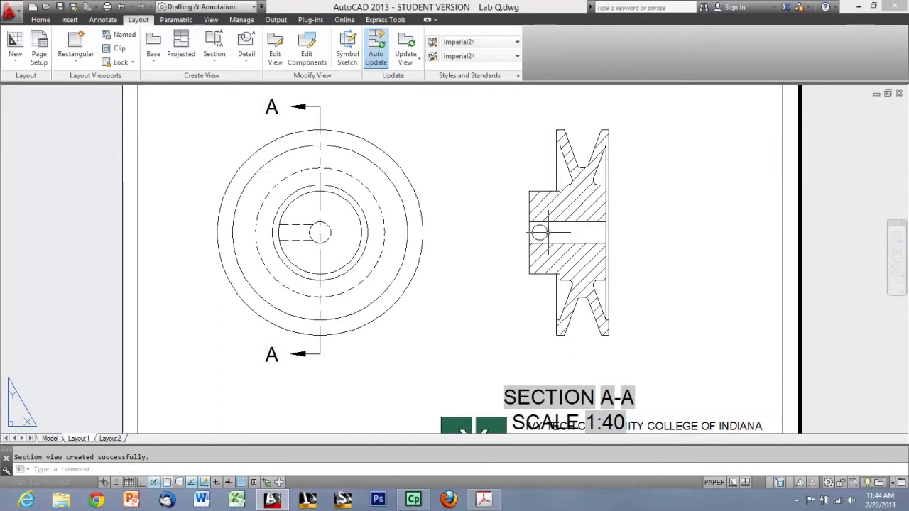
Step: Move the section view's label up, clear of the title block and beneath the section
scroll(548, 232, down, 3)
middle_drag(548, 231, 507, 278)
scroll(561, 328, up, 3)
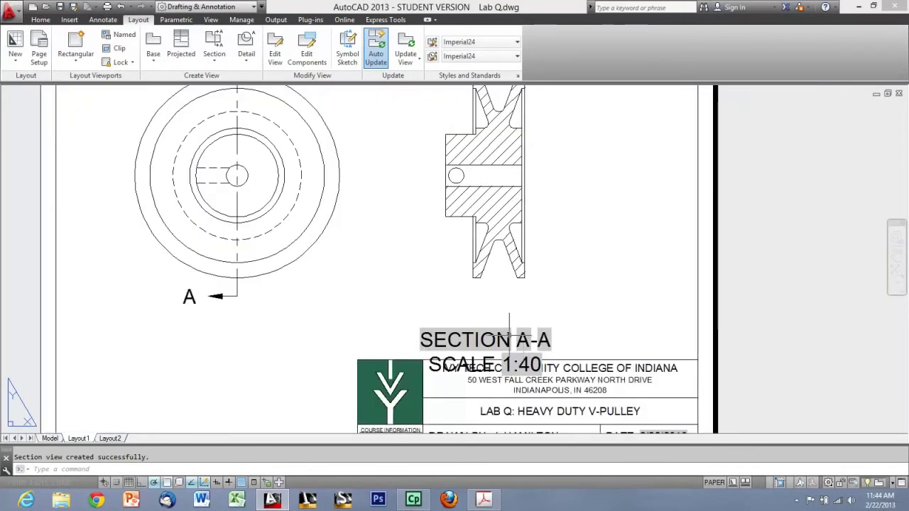
click(547, 336)
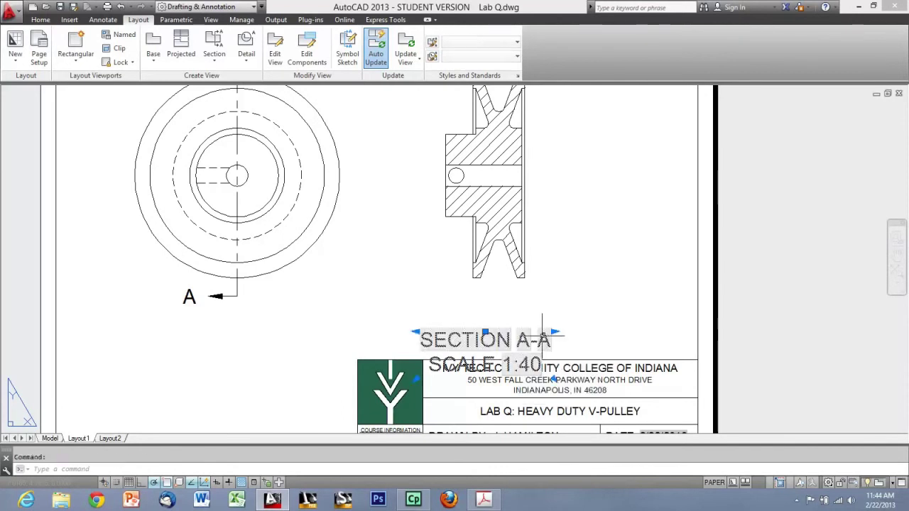
text(m)
key(Return)
click(542, 334)
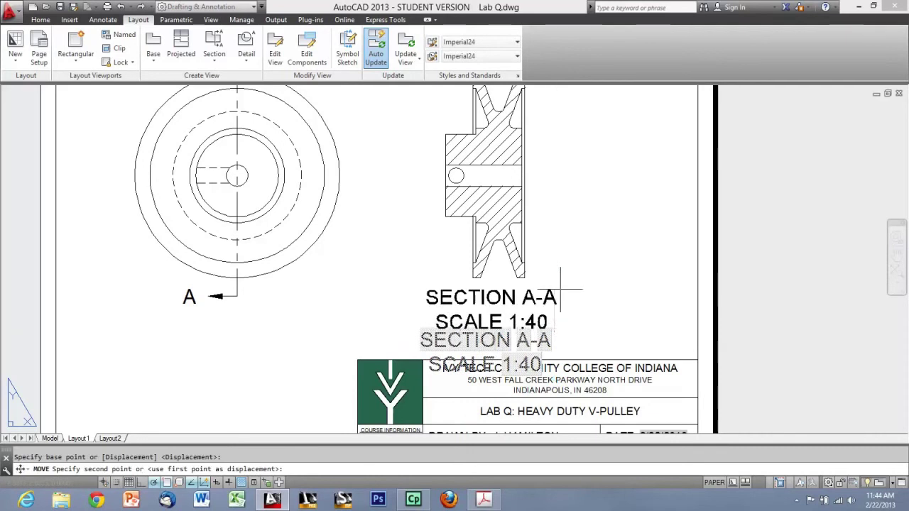
click(572, 293)
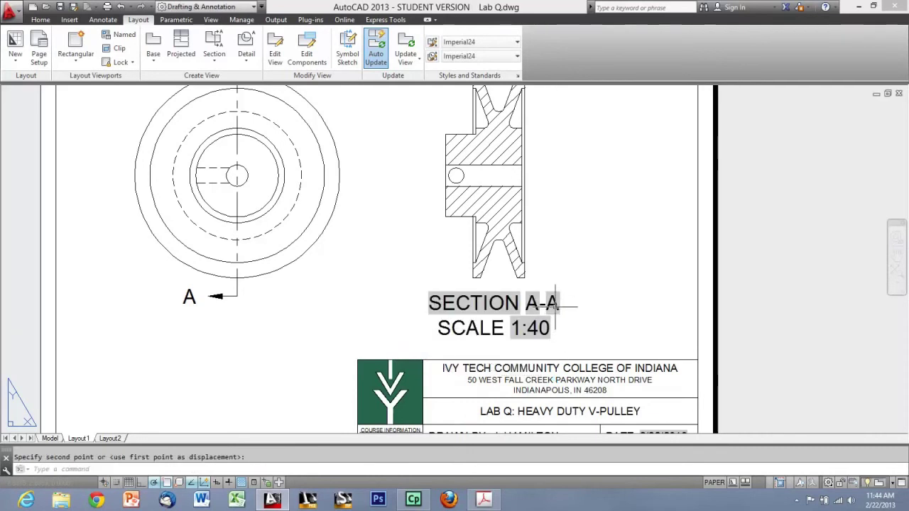
Step: Scale the SECTION A-A label by a factor of .5
click(577, 324)
click(527, 302)
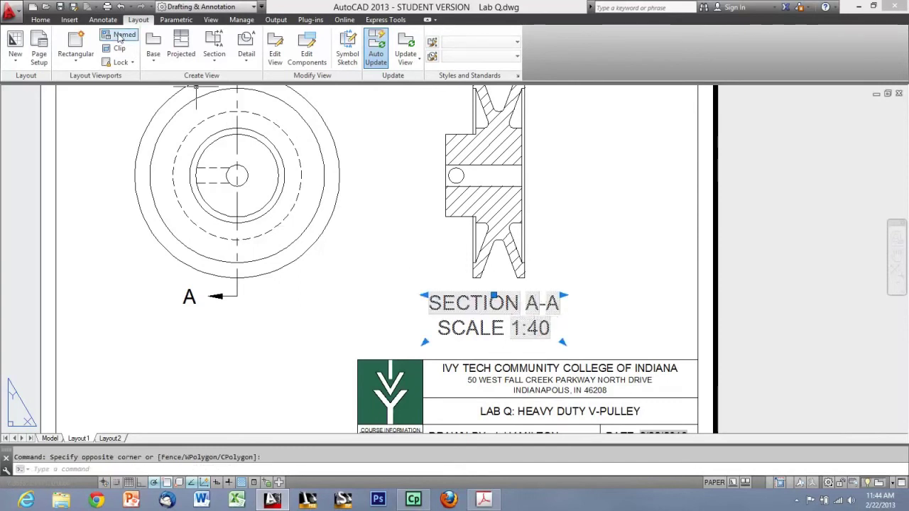
click(41, 19)
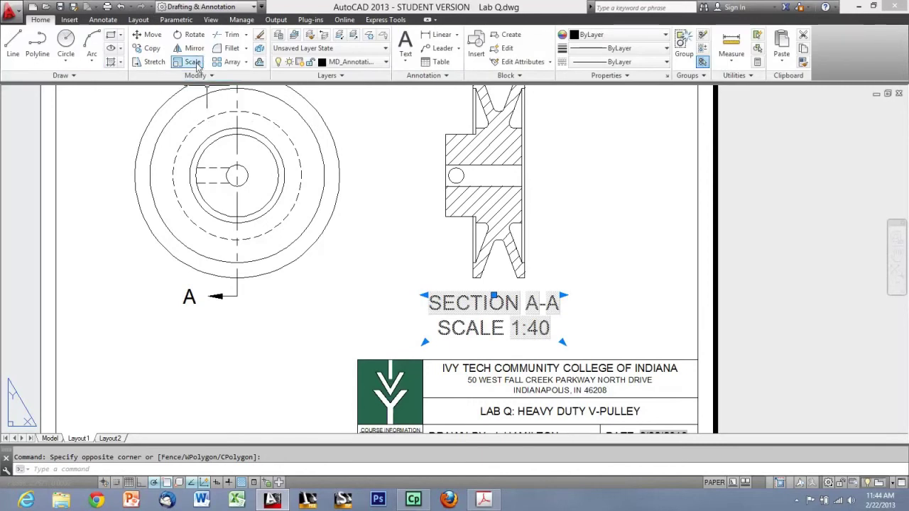
click(193, 61)
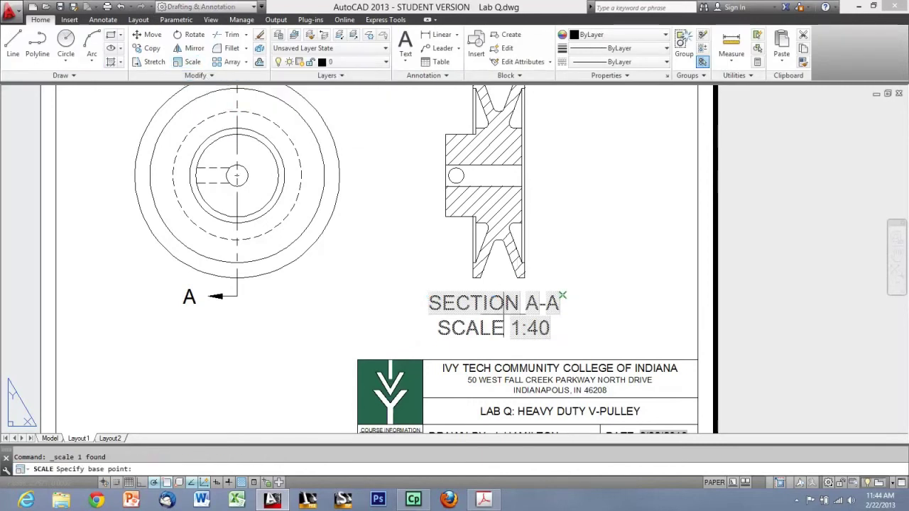
click(503, 318)
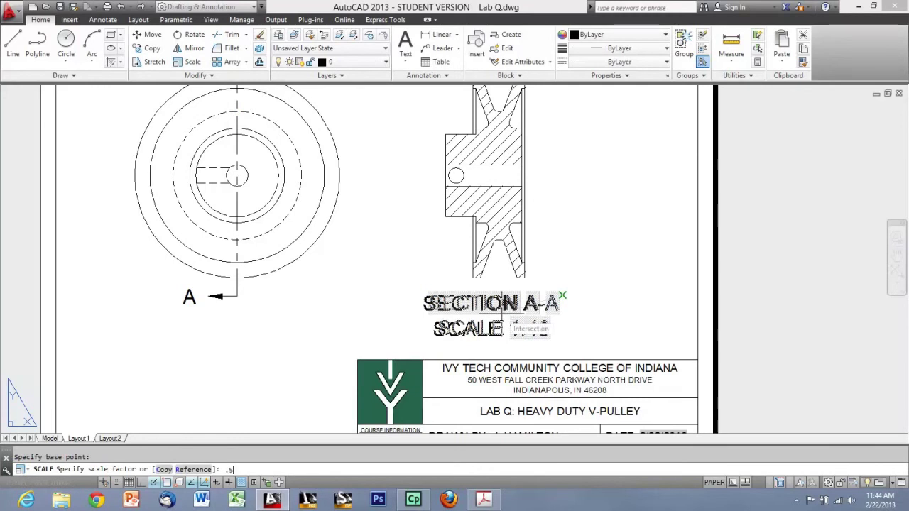
text(.5)
key(Return)
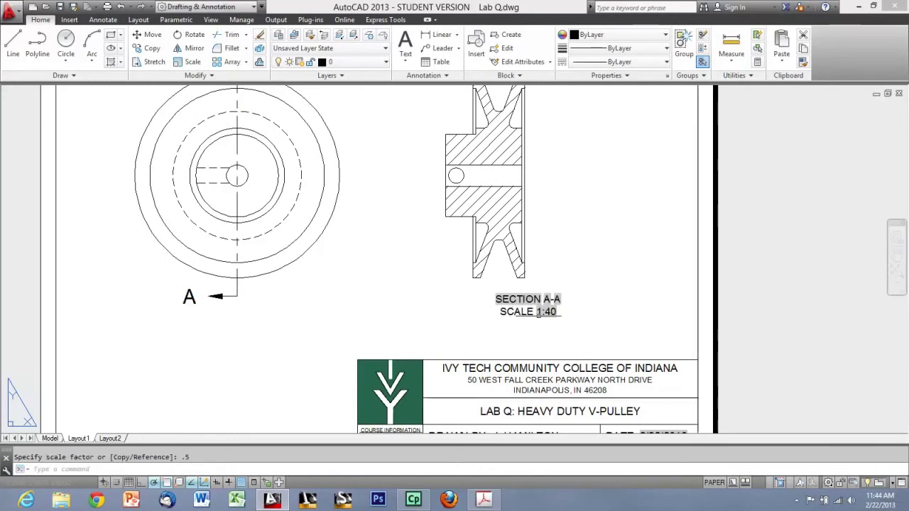
Step: Move the reduced section label to the left so it sits roughly centred under the section view
click(531, 311)
scroll(541, 298, up, 2)
text(m)
key(Return)
click(595, 290)
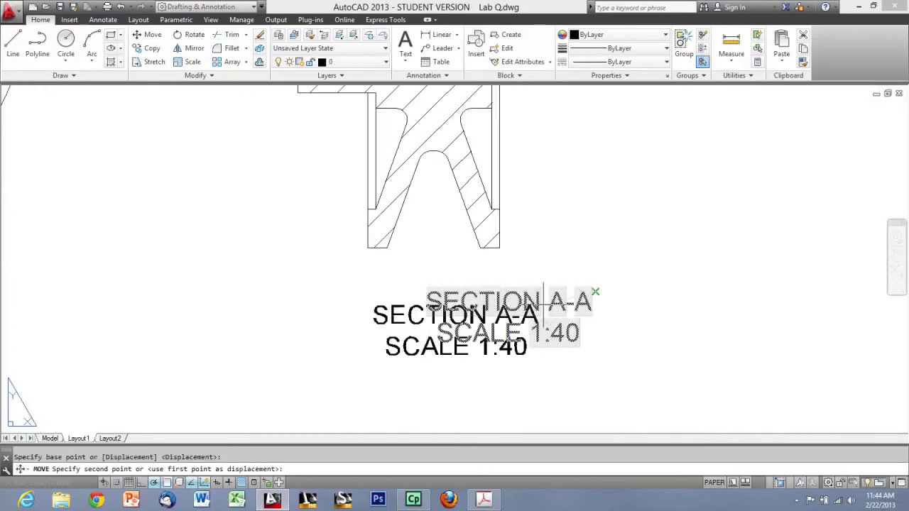
click(516, 288)
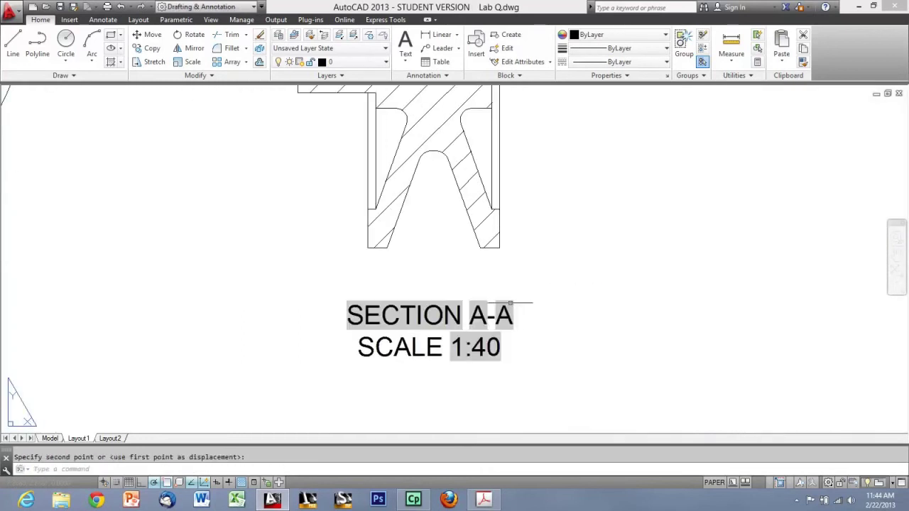
Step: Nudge the section label straight up, slightly closer to the section view
scroll(516, 280, down, 4)
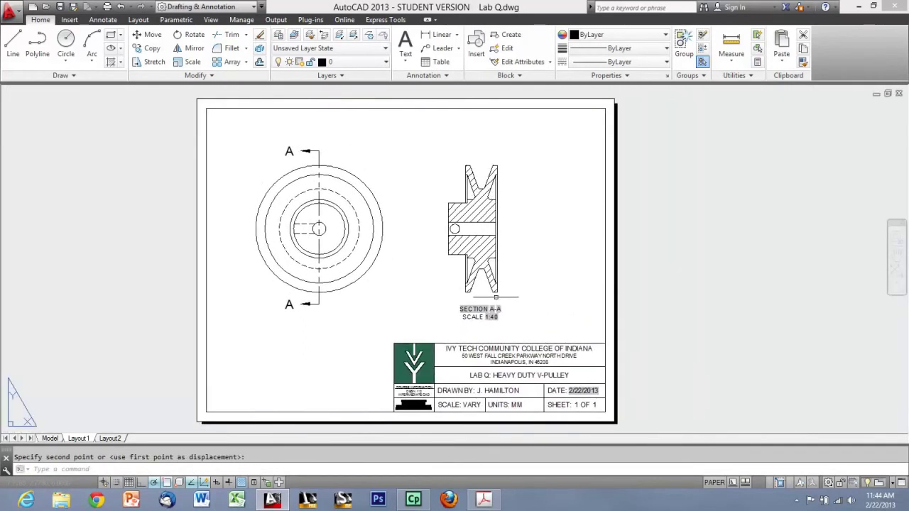
scroll(511, 270, up, 3)
click(506, 310)
click(463, 338)
text(m)
key(Return)
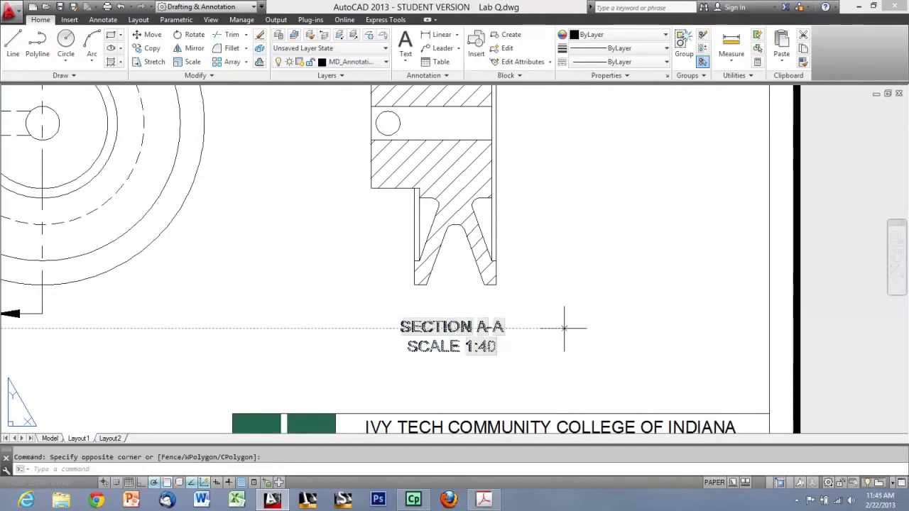
click(561, 329)
click(561, 323)
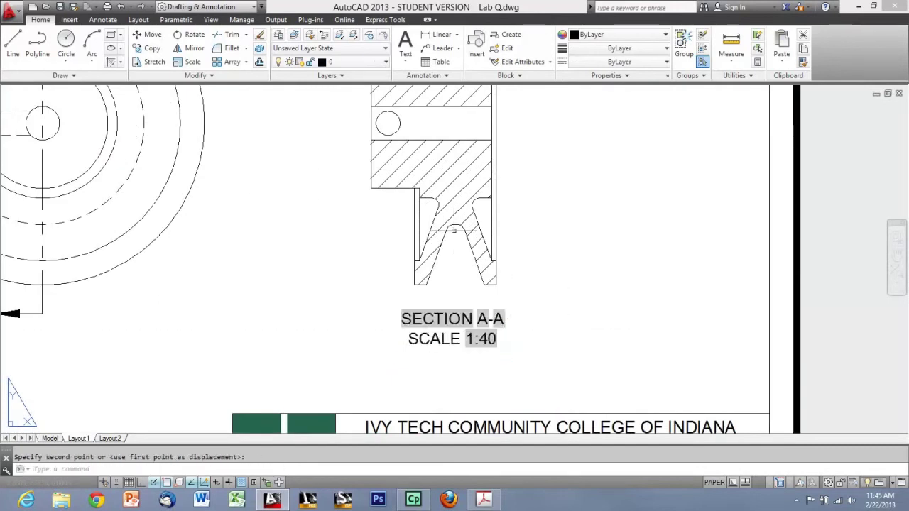
Step: Copy the SECTION A-A label and paste the copy beneath the front view
scroll(467, 213, down, 3)
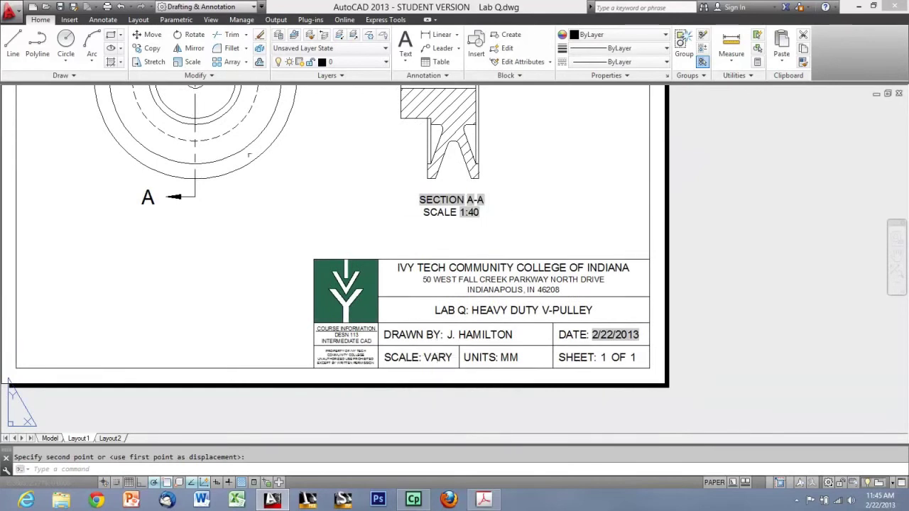
middle_drag(516, 207, 543, 268)
click(522, 273)
click(497, 259)
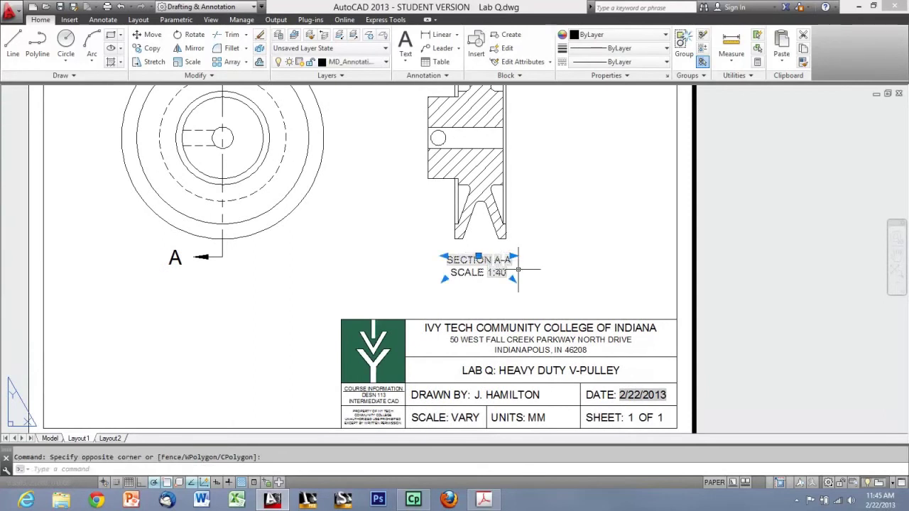
key(ctrl+c)
key(ctrl+v)
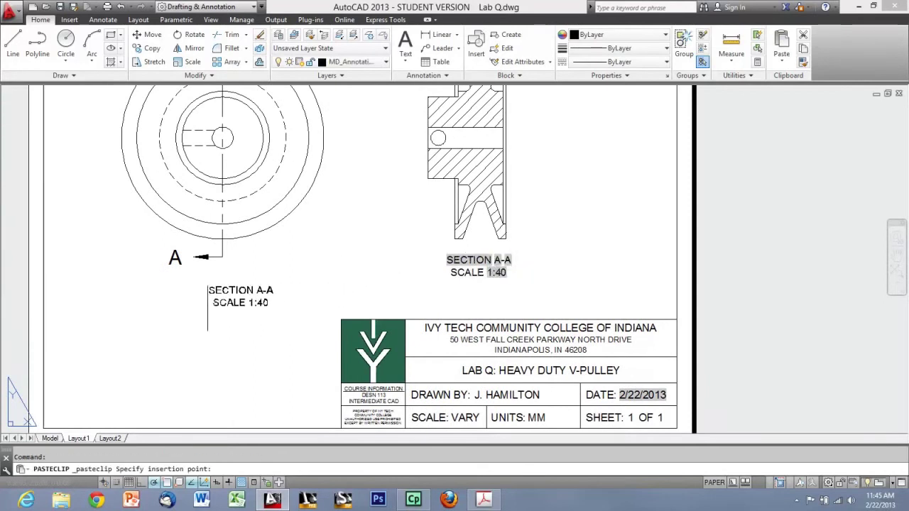
click(186, 301)
Step: Rewrite the label copy beneath the front view as FRONT VIEW, SCALE 1:40
click(213, 282)
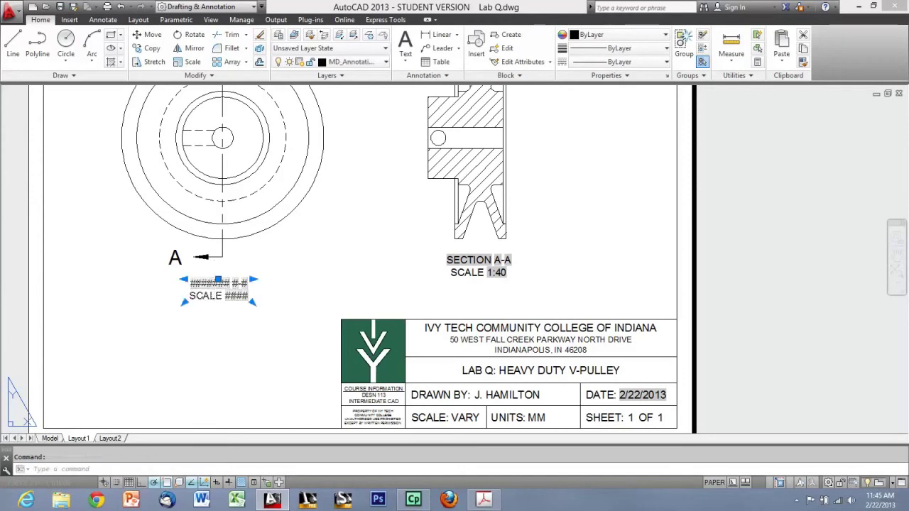
key(Escape)
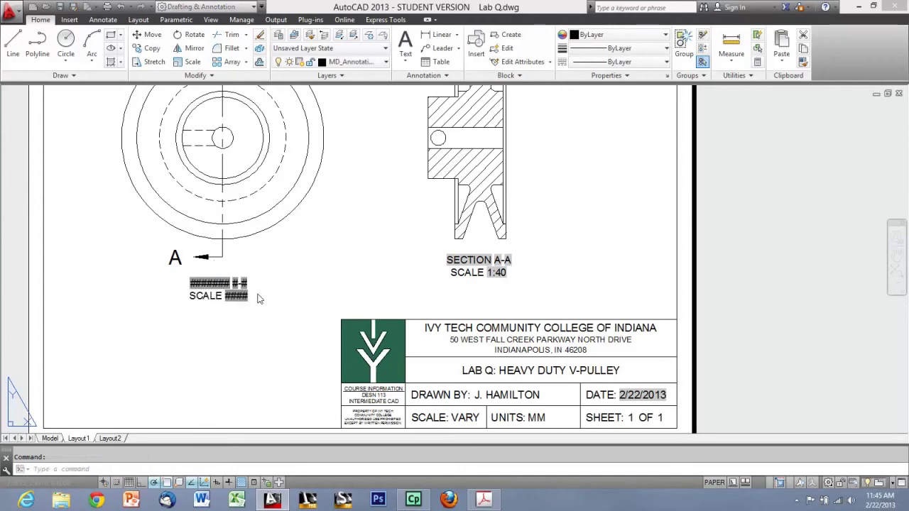
double_click(218, 292)
double_click(198, 285)
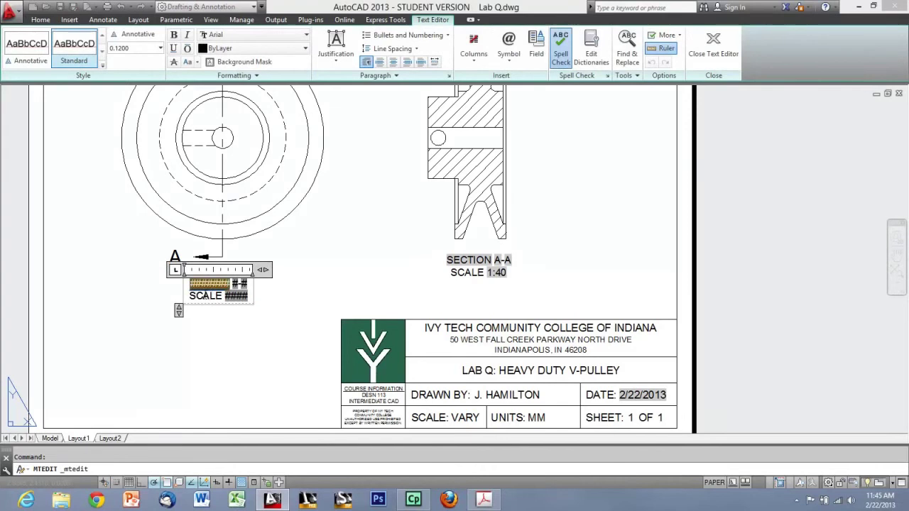
key(BackSpace)
key(Delete)
text(FRONT VIEW SCALE )
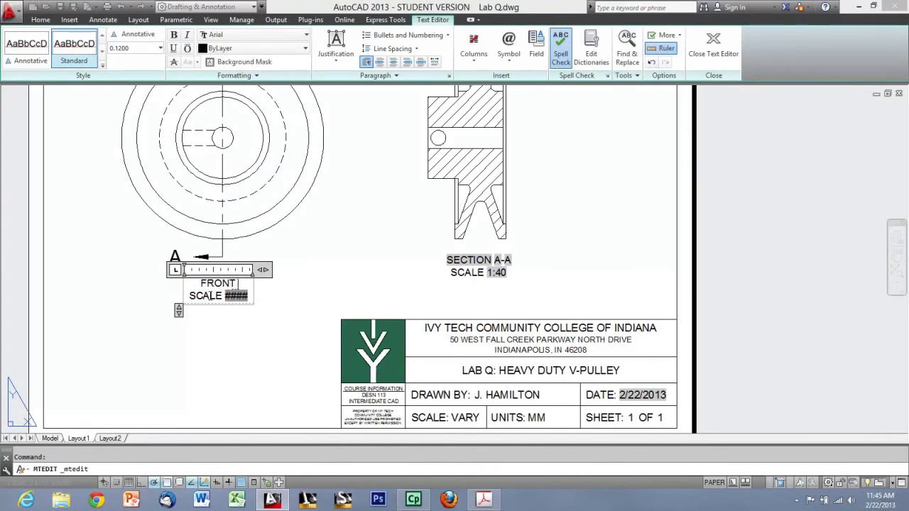
text(1:40)
click(298, 329)
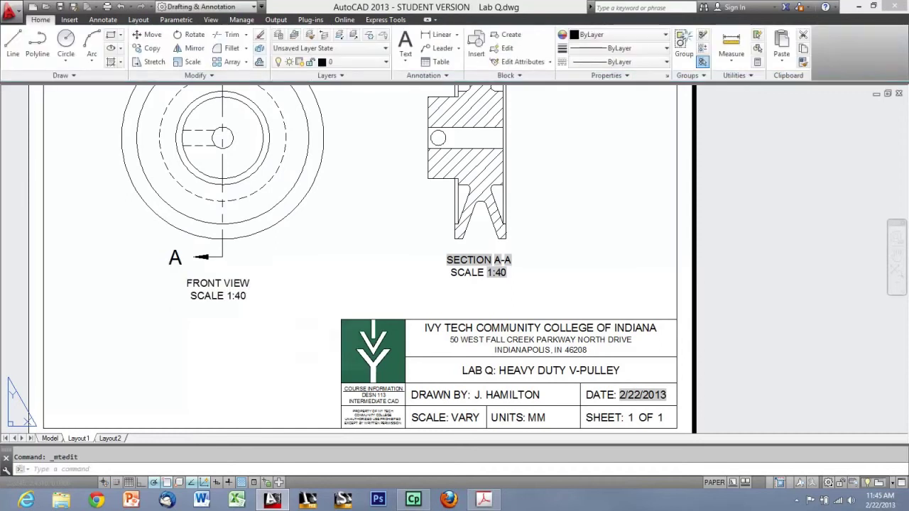
Step: Start a new base view from model space and select the pulley solid as its source
scroll(366, 268, down, 5)
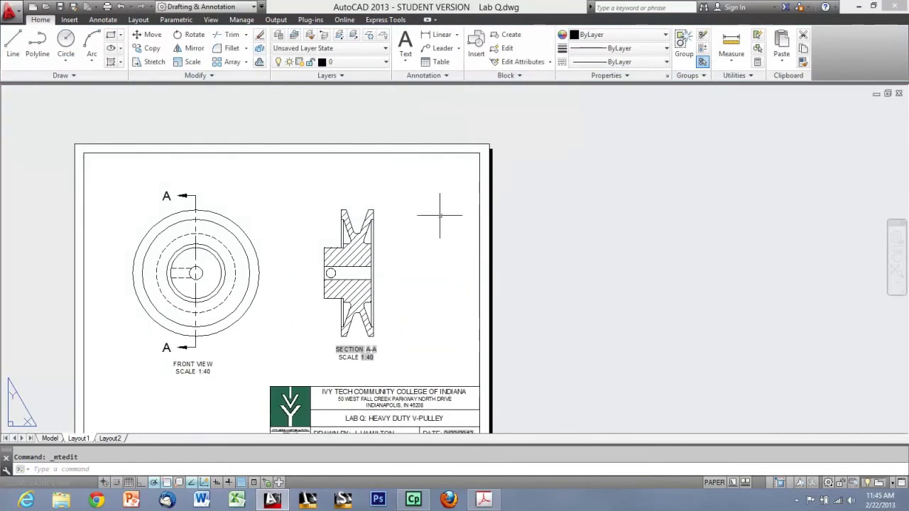
middle_drag(429, 234, 494, 180)
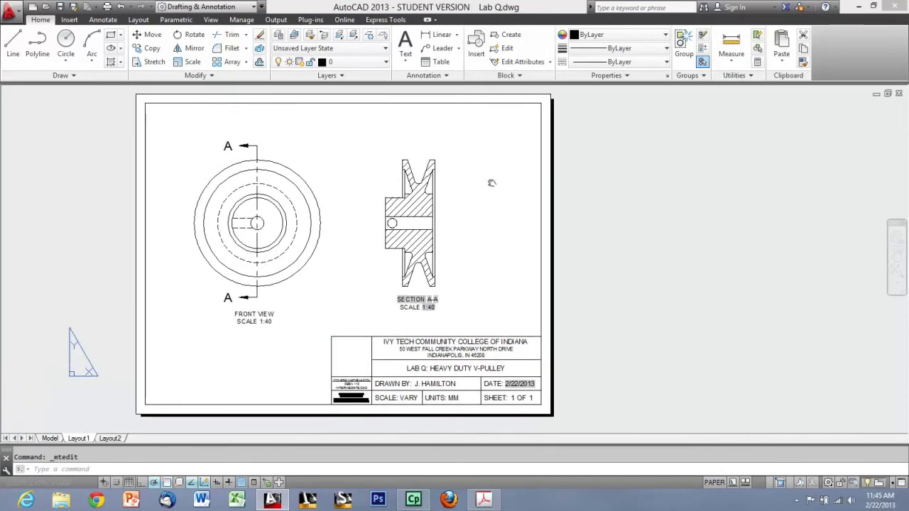
click(138, 20)
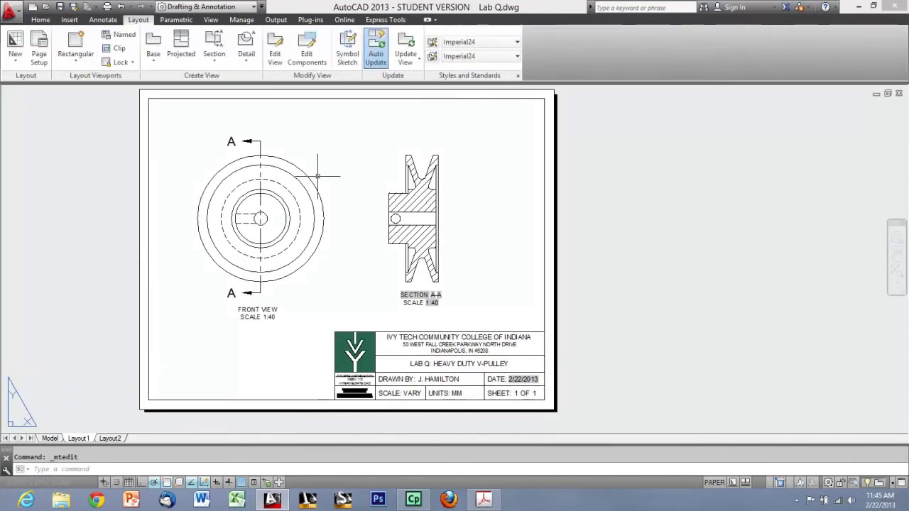
click(153, 55)
click(177, 82)
click(30, 57)
click(532, 262)
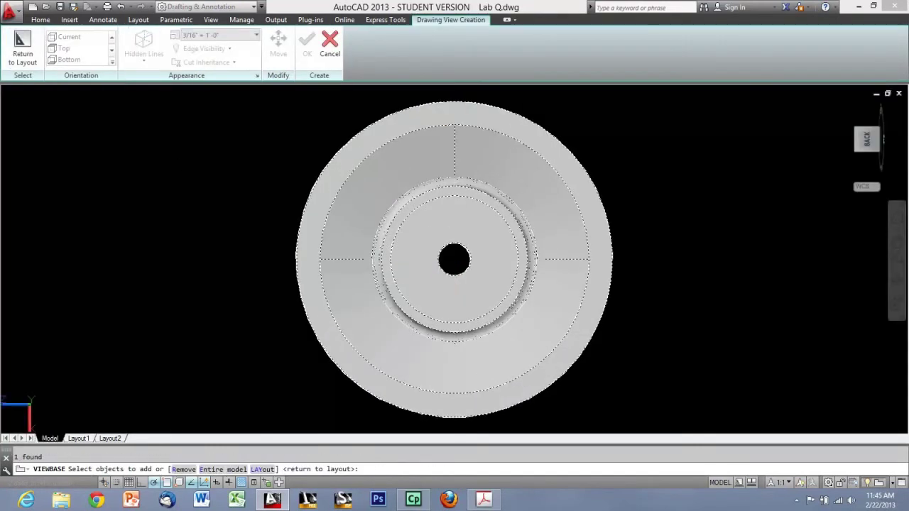
Step: Turn the model to the top-back-left isometric view, return to the layout and use the Current orientation for the base view
shift+middle_drag(657, 203, 573, 290)
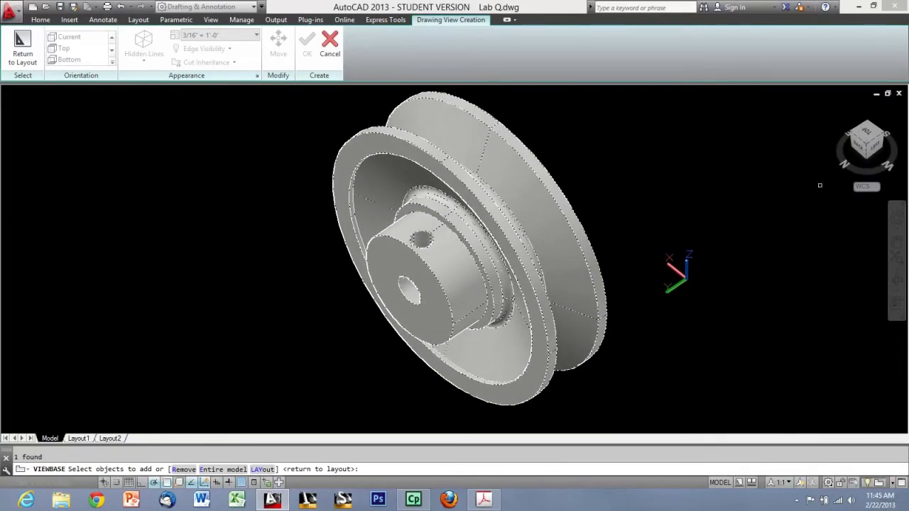
click(867, 144)
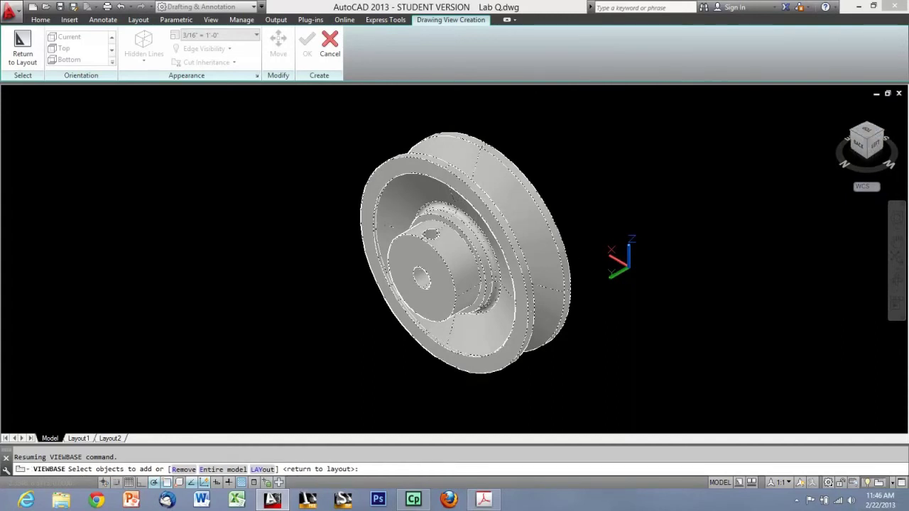
click(22, 46)
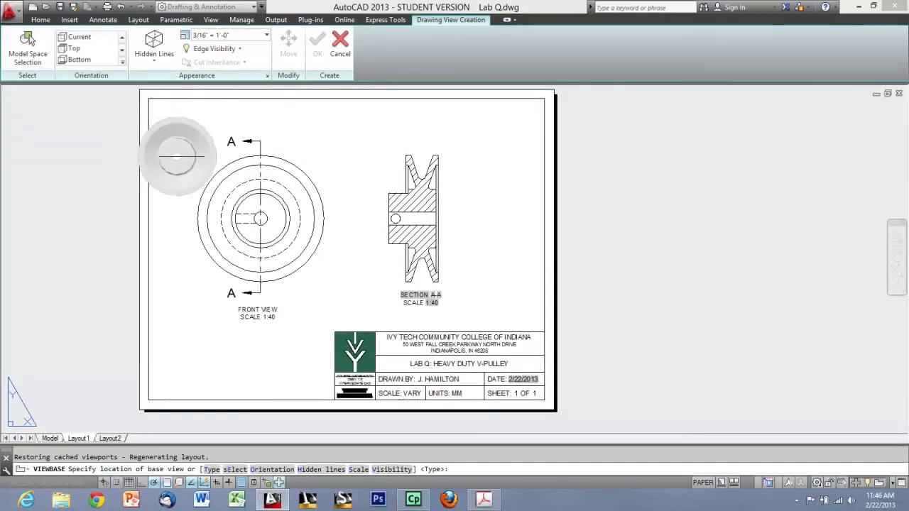
click(79, 36)
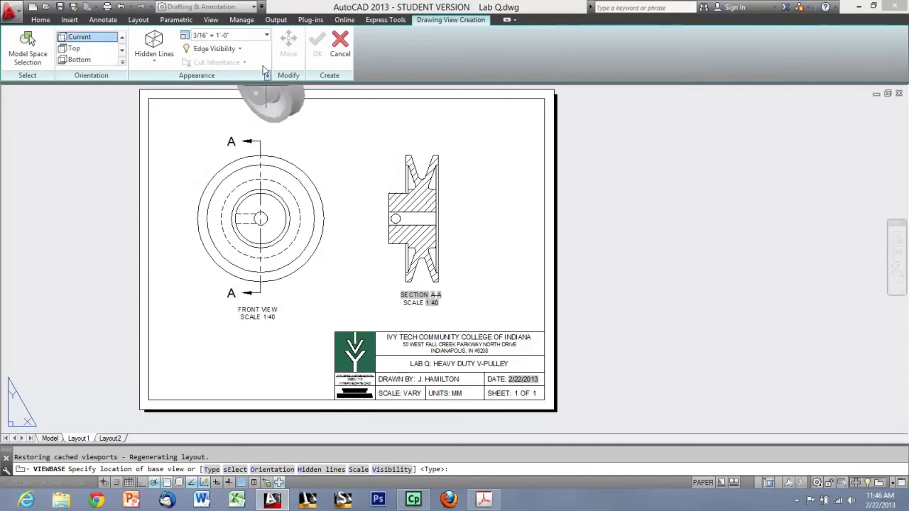
Step: Set the new base view's scale to 1:60
click(267, 35)
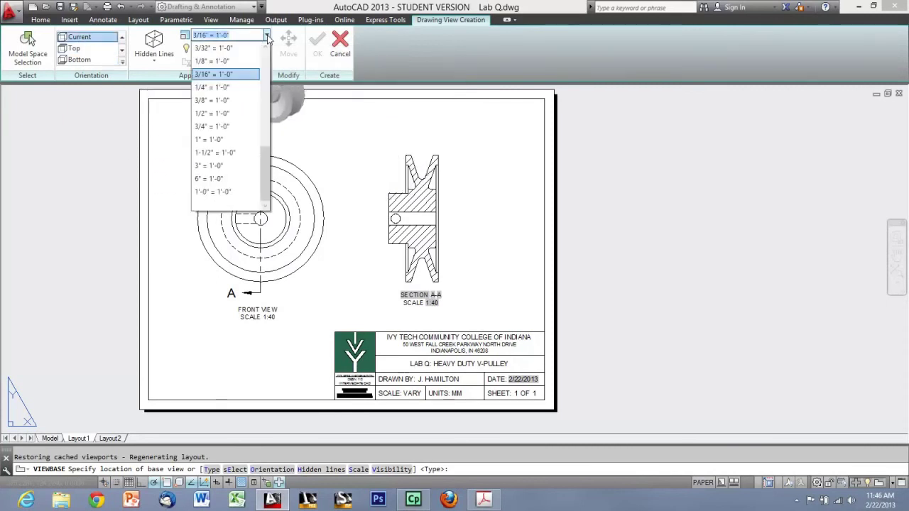
drag(265, 145, 287, 100)
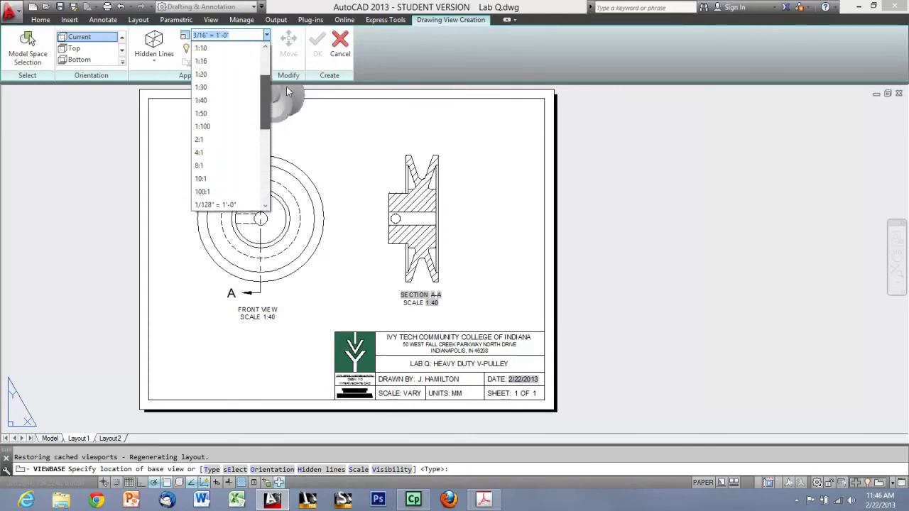
scroll(213, 125, up, 1)
click(245, 35)
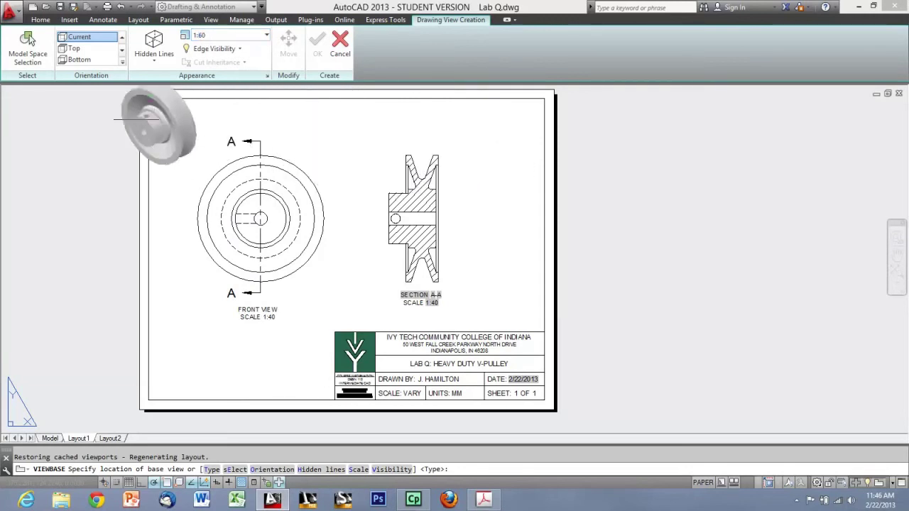
Step: Show the view as Shaded with visible lines, place it in the sheet's upper-right corner and finish without projected views
click(155, 61)
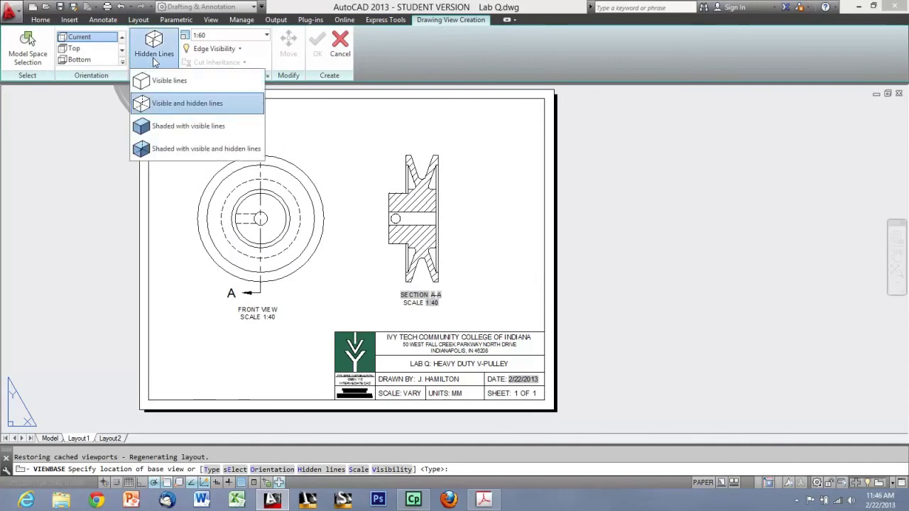
click(184, 126)
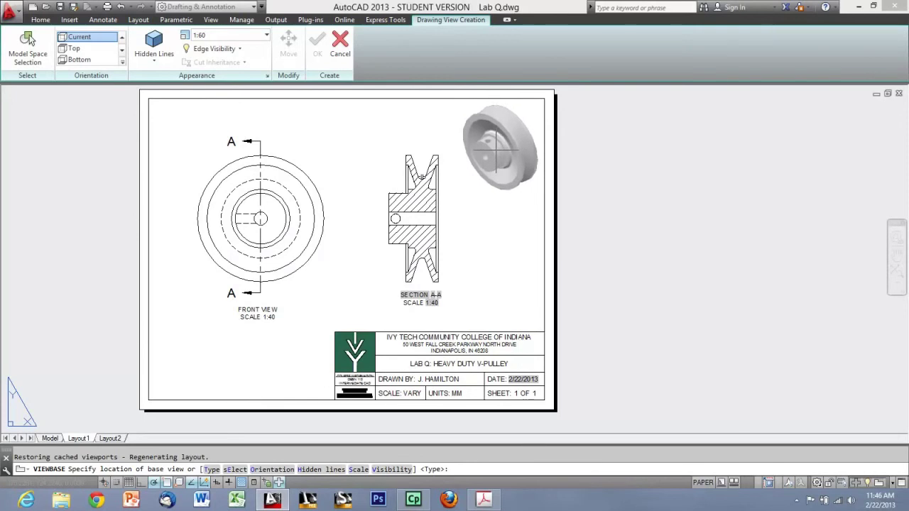
click(495, 150)
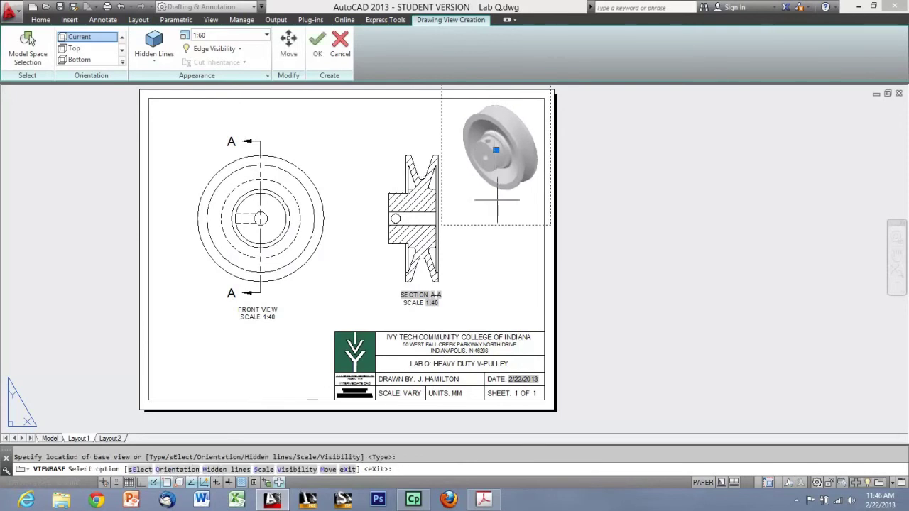
click(316, 44)
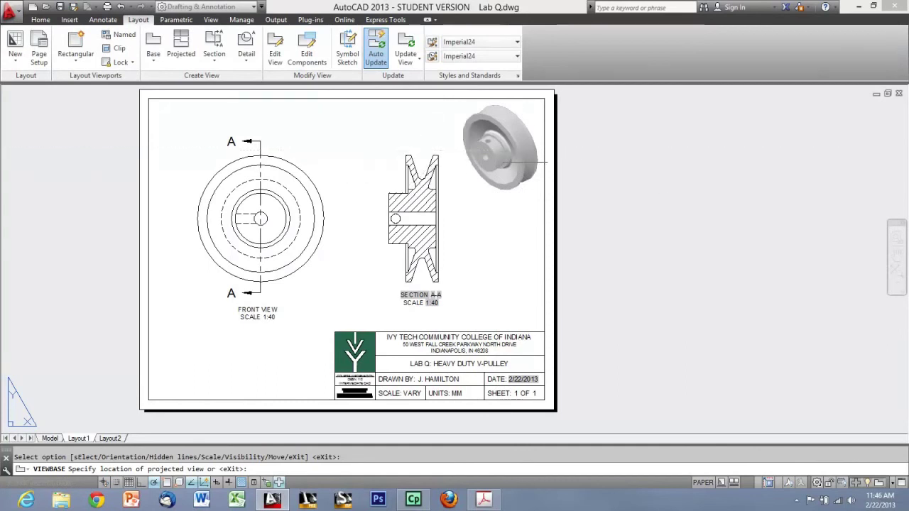
key(Return)
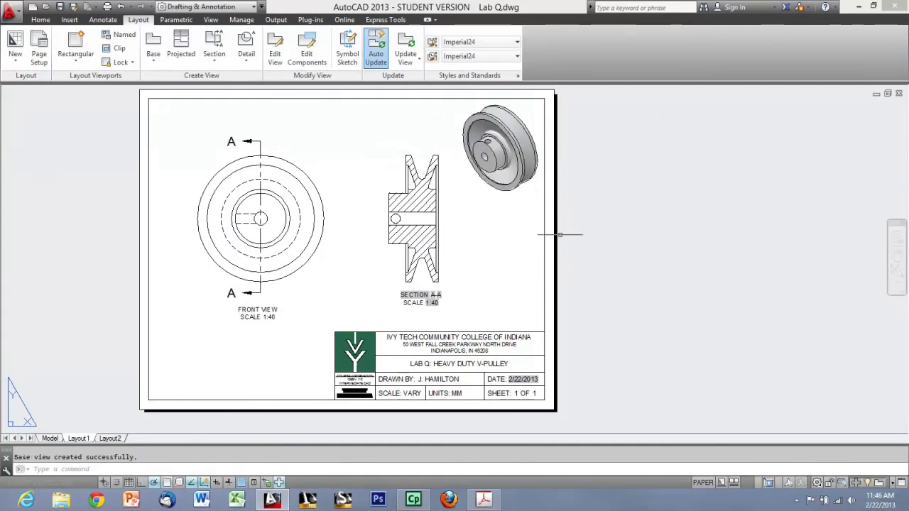
Step: Copy the SECTION A-A label and paste the copy beneath the shaded isometric view
scroll(509, 155, up, 2)
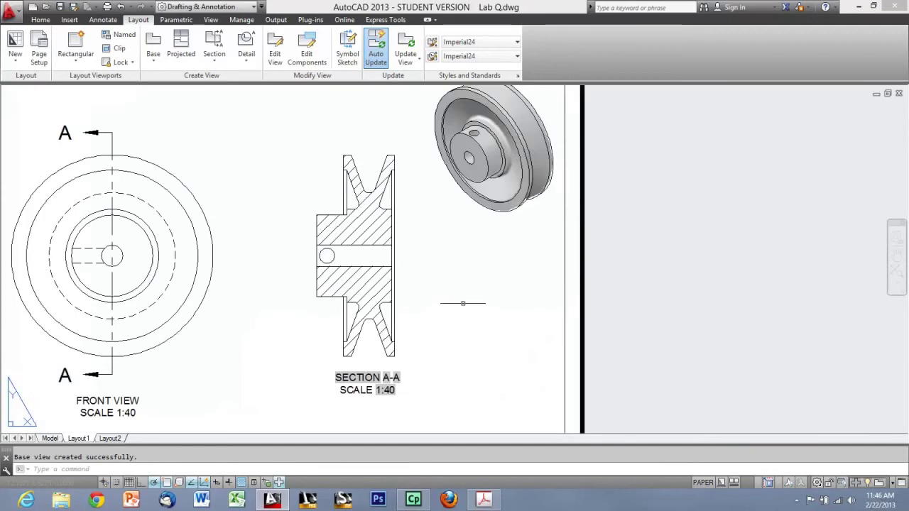
click(368, 377)
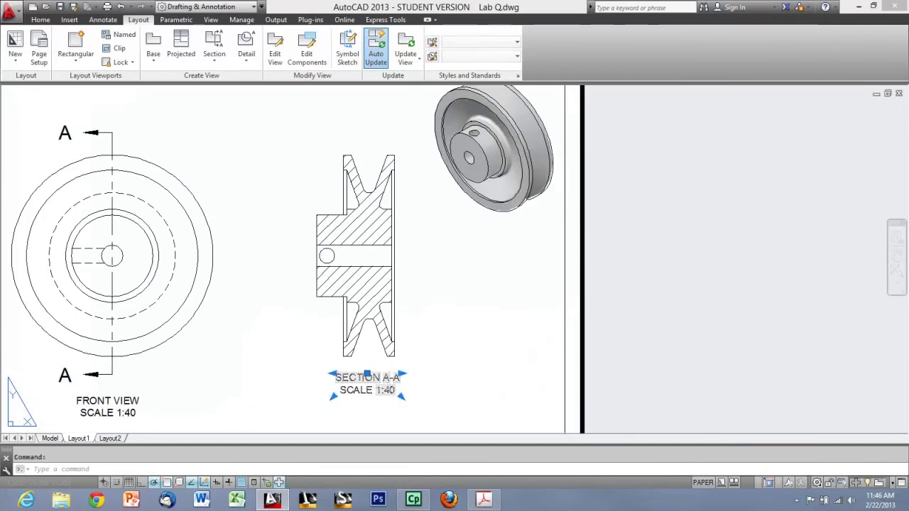
key(ctrl+c)
key(ctrl+v)
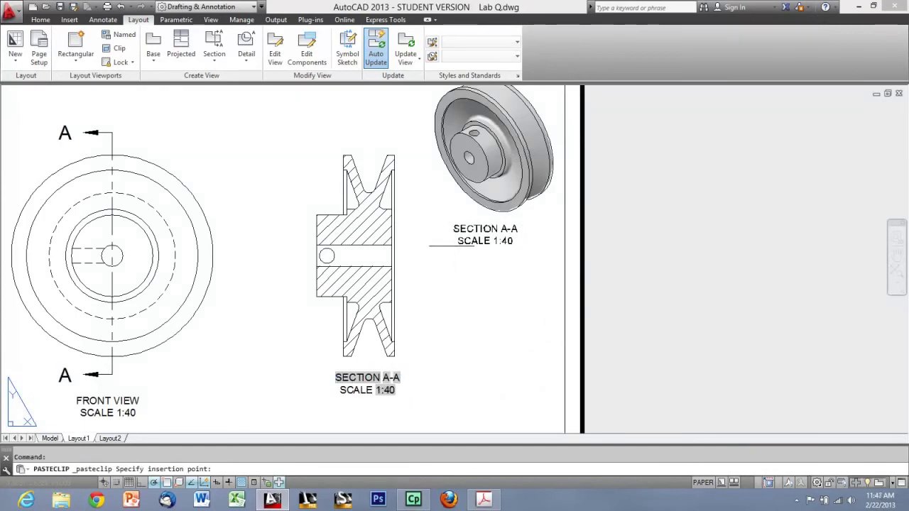
click(462, 237)
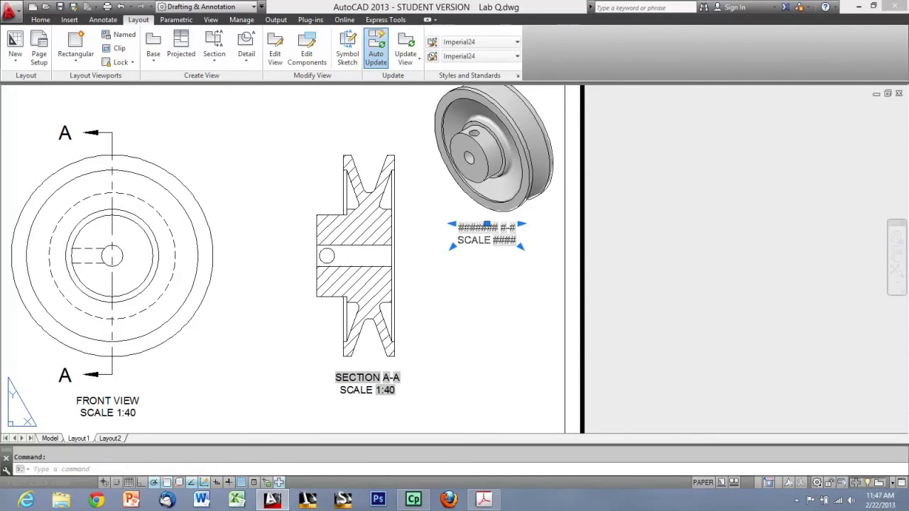
Step: Replace the first line of the label copy under the shaded view with ISOMETRIC VIEW
double_click(473, 229)
text(ISMOET)
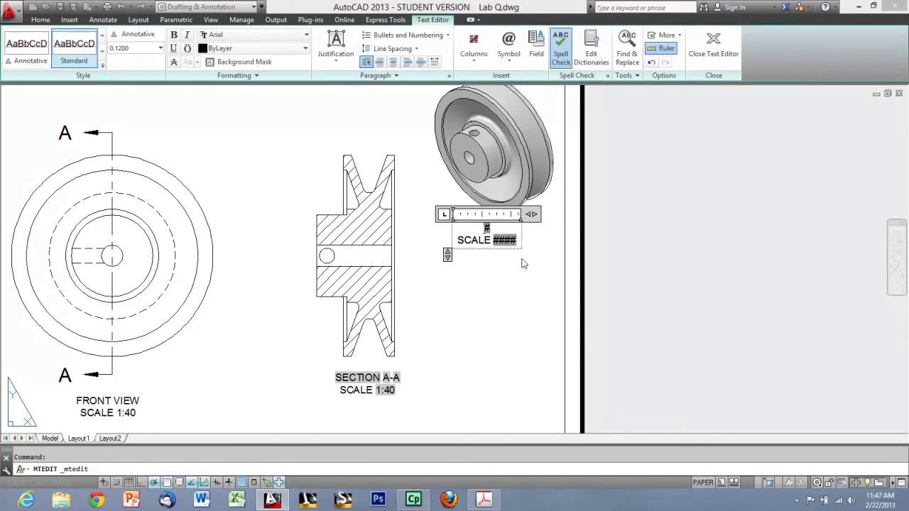
key(BackSpace)
key(BackSpace)
key(BackSpace)
key(BackSpace)
text(OMETRIC VIEW)
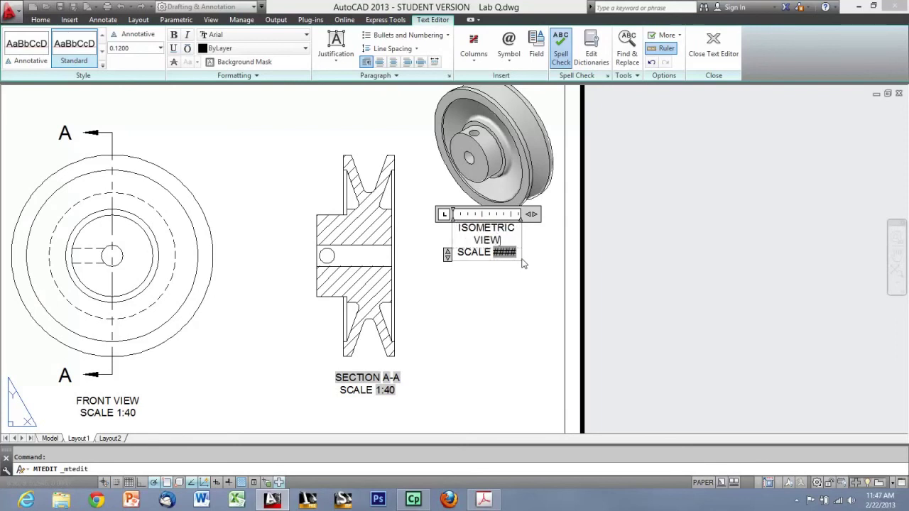
Step: Widen the isometric label so its title fits on one line and set its scale text to 1:60
drag(533, 214, 544, 214)
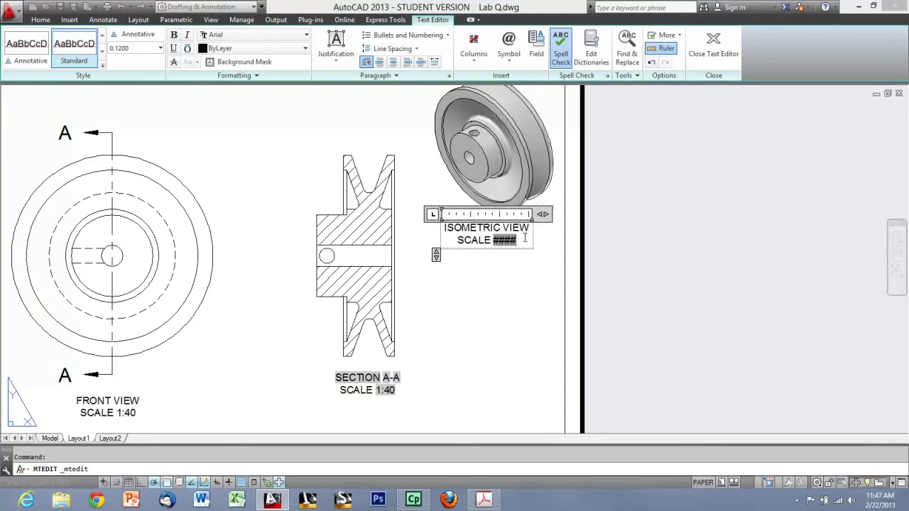
key(BackSpace)
text(1:60)
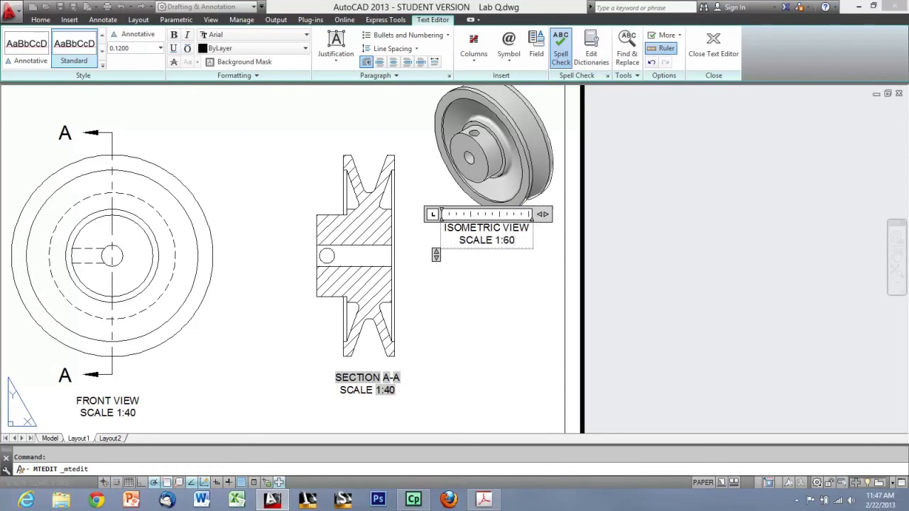
click(503, 304)
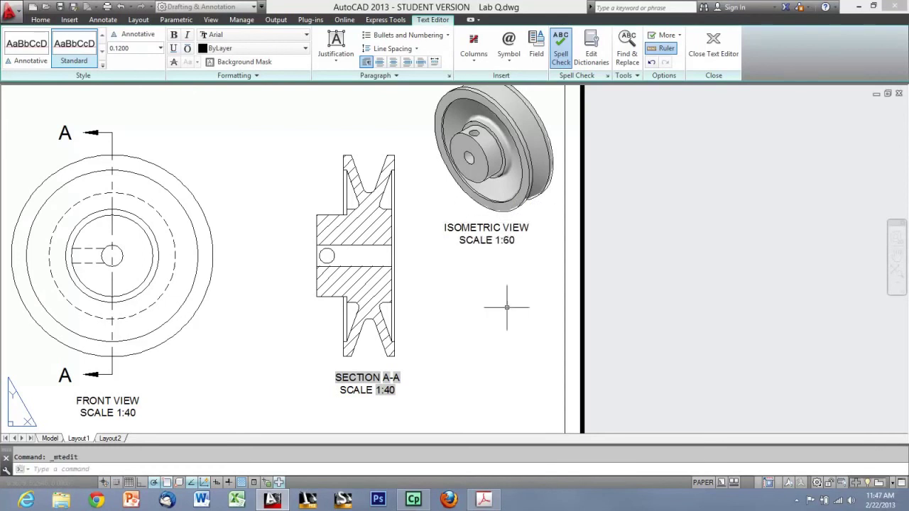
Step: Move the section view and its SECTION A-A label a short distance horizontally toward the front view
click(455, 298)
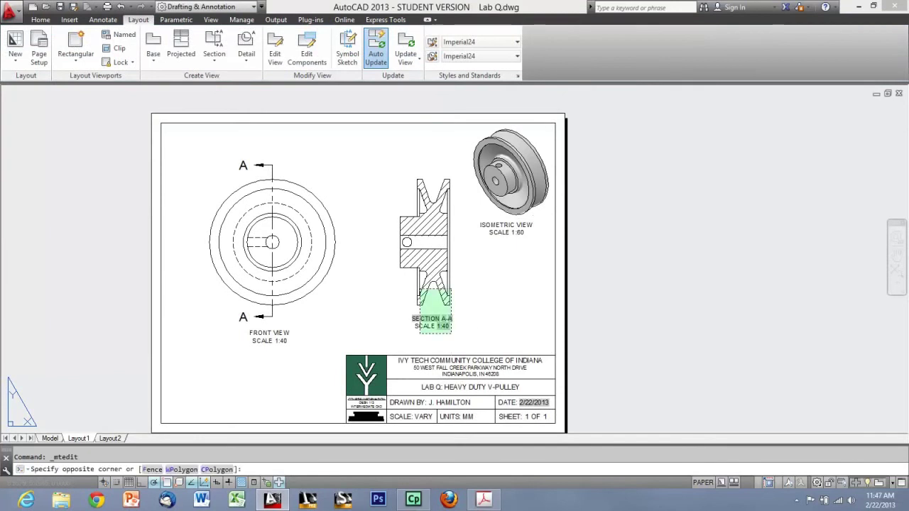
click(408, 333)
text(m)
key(Return)
click(503, 297)
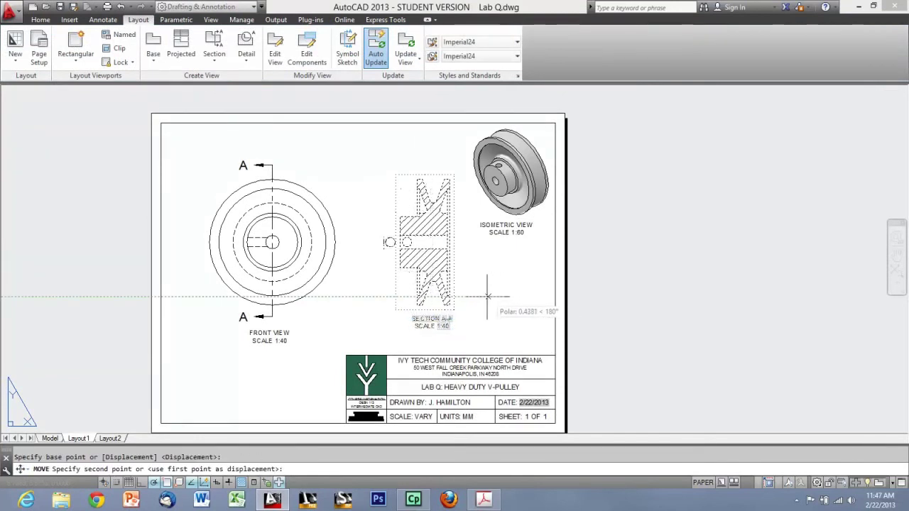
click(482, 297)
Step: Move the front view with its section arrows and FRONT VIEW label slightly away from the section view toward the sheet border
click(309, 338)
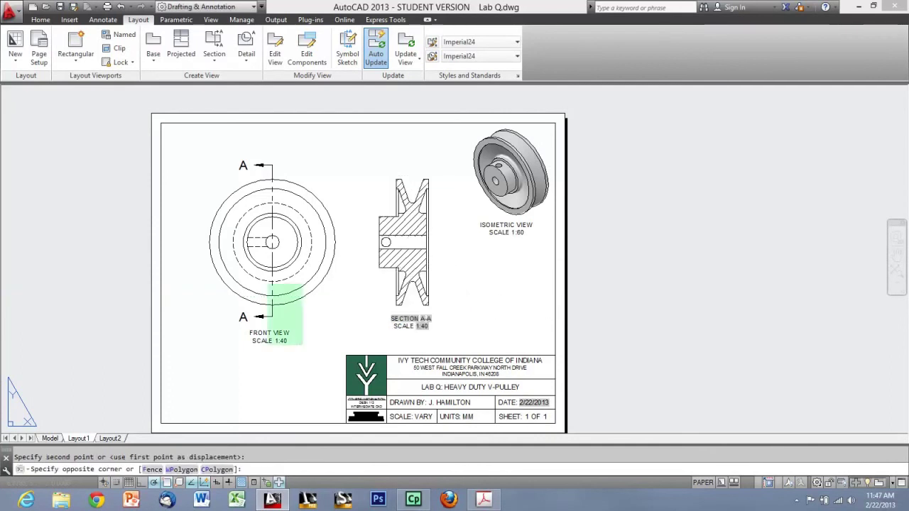
click(216, 163)
text(m)
key(Return)
click(385, 152)
click(376, 151)
middle_drag(466, 239, 583, 239)
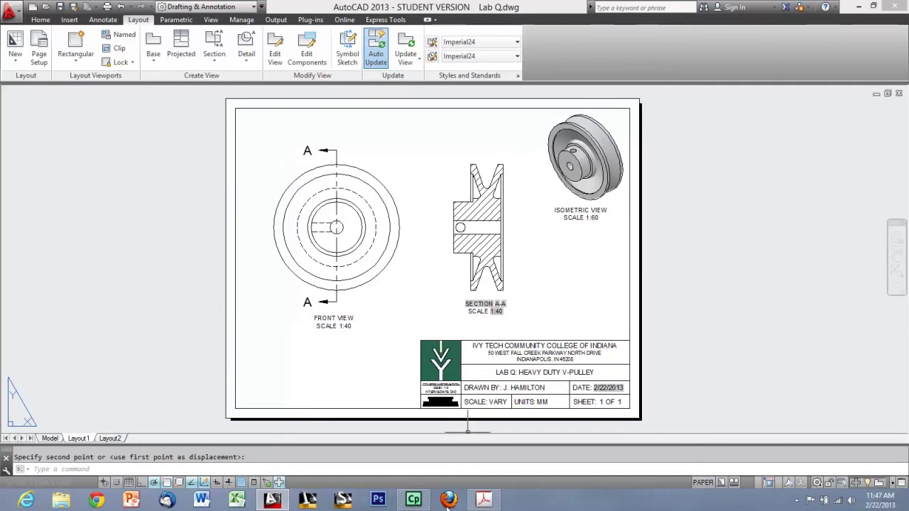
Step: Check the dimensioned V-pulley figure in Lab Q.pdf in Adobe Acrobat, return to AutoCAD and look through the drawing's layer list
click(488, 500)
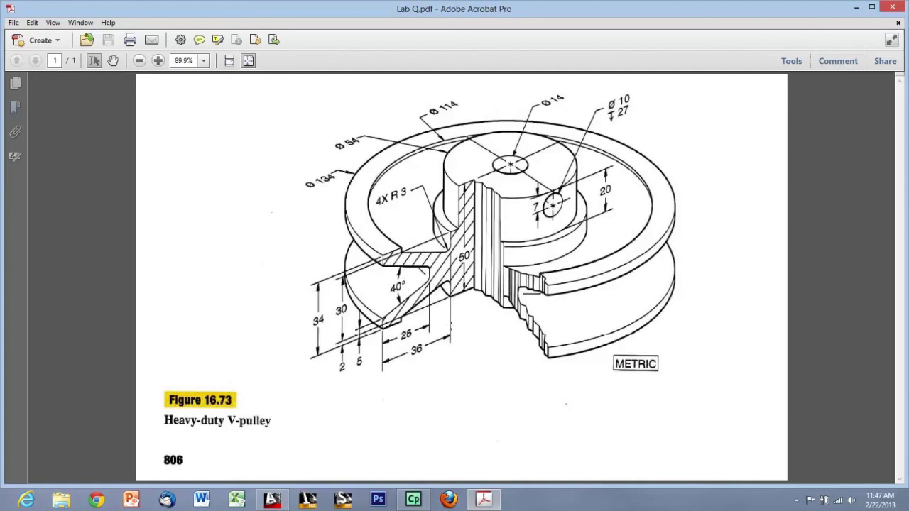
click(284, 500)
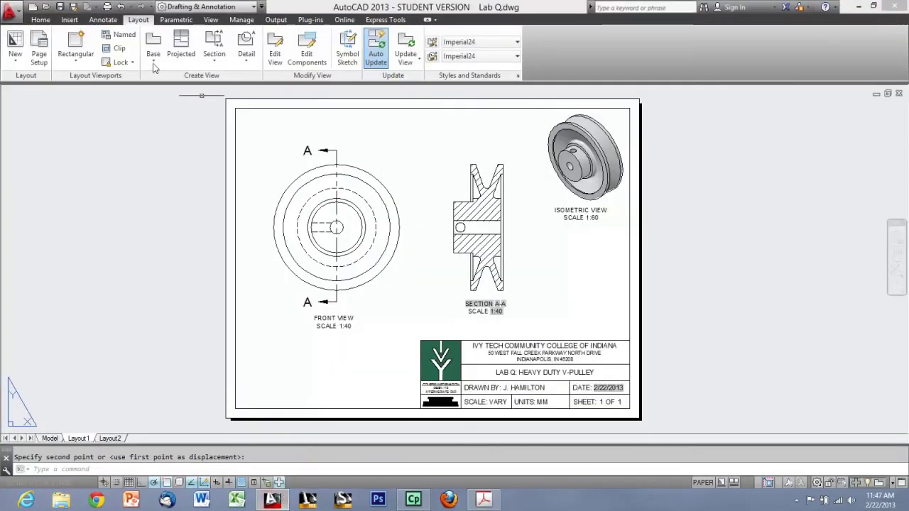
click(104, 20)
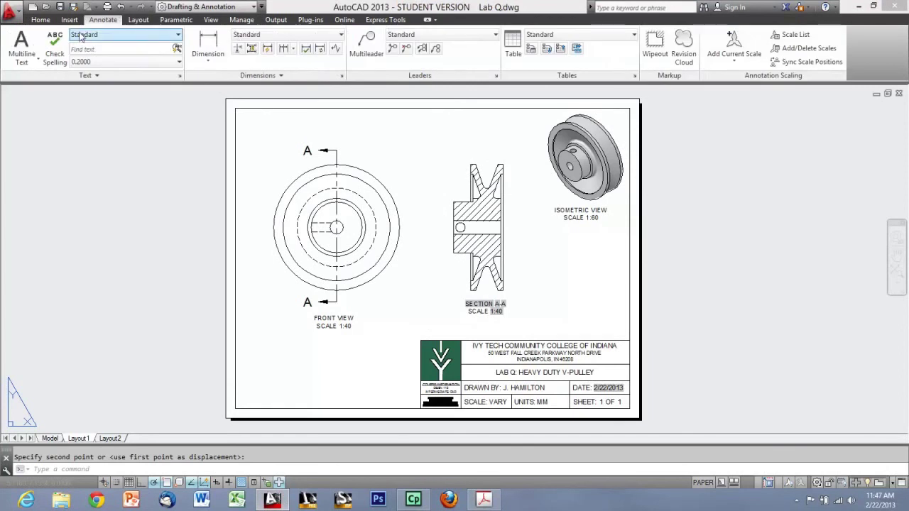
click(43, 20)
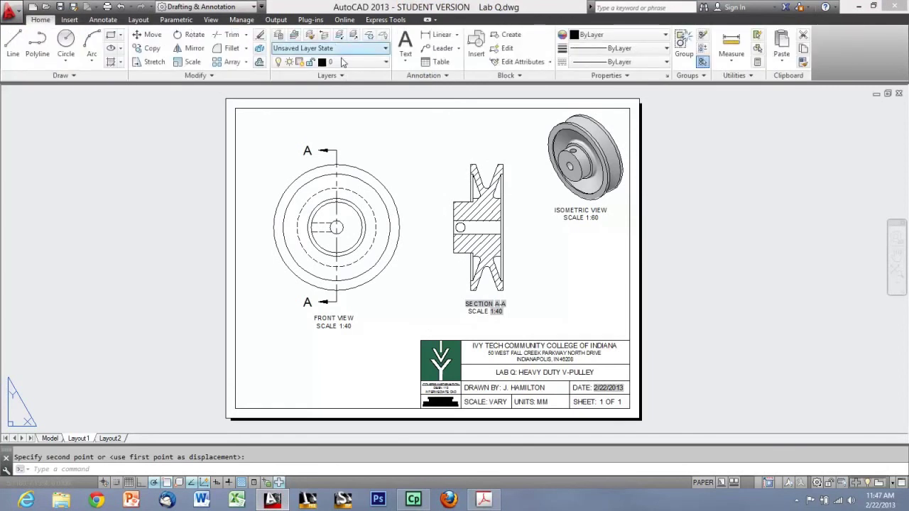
click(344, 63)
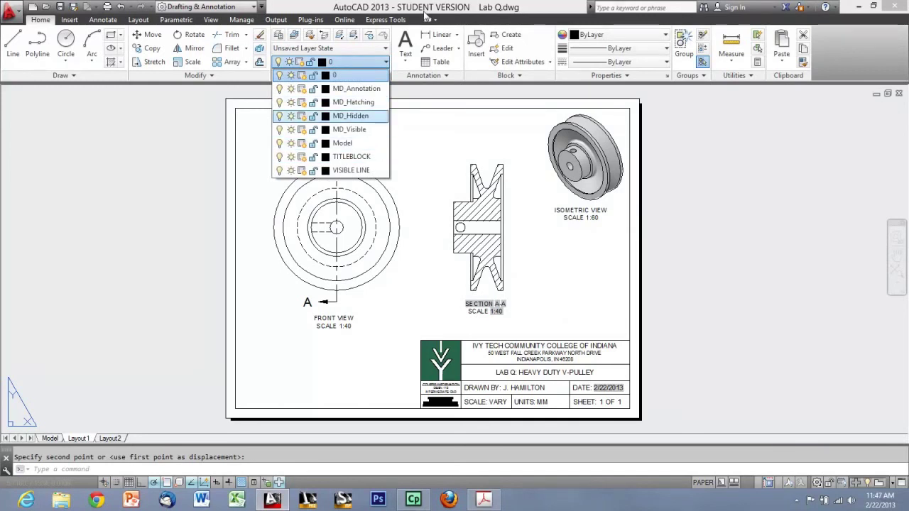
click(426, 16)
Step: Add a horizontal linear dimension across the full rim width, placed above the section view
click(103, 19)
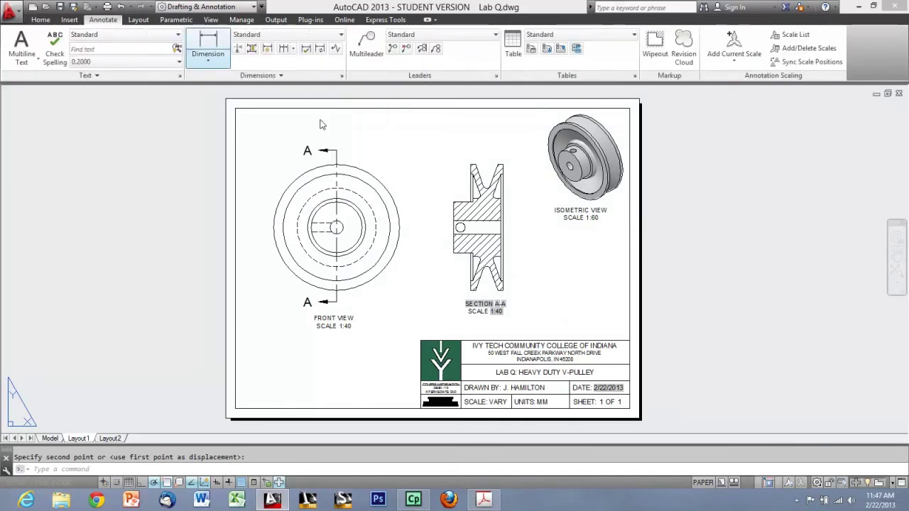
click(209, 47)
scroll(508, 152, up, 5)
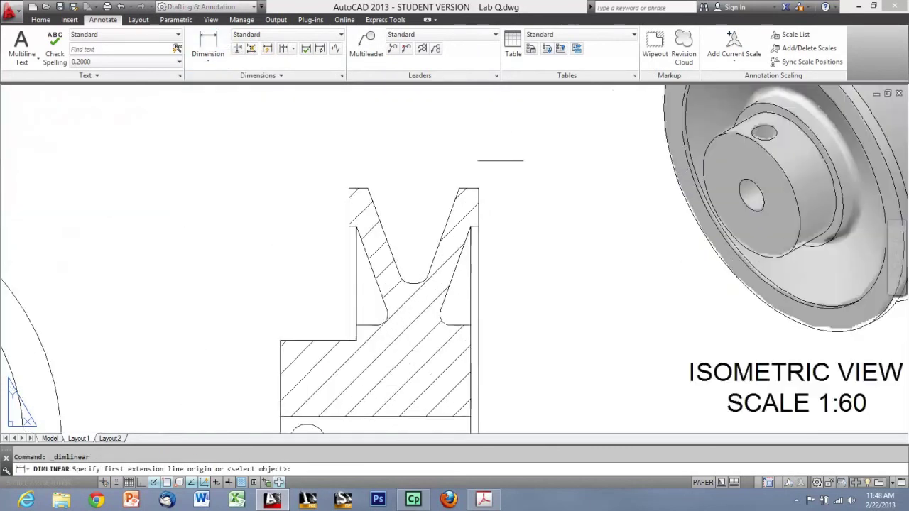
click(464, 205)
click(257, 205)
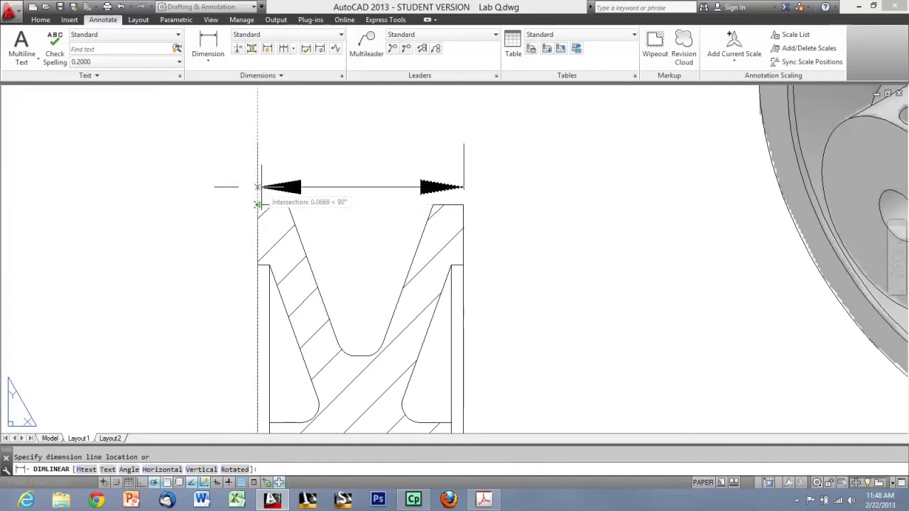
scroll(259, 199, down, 4)
click(376, 169)
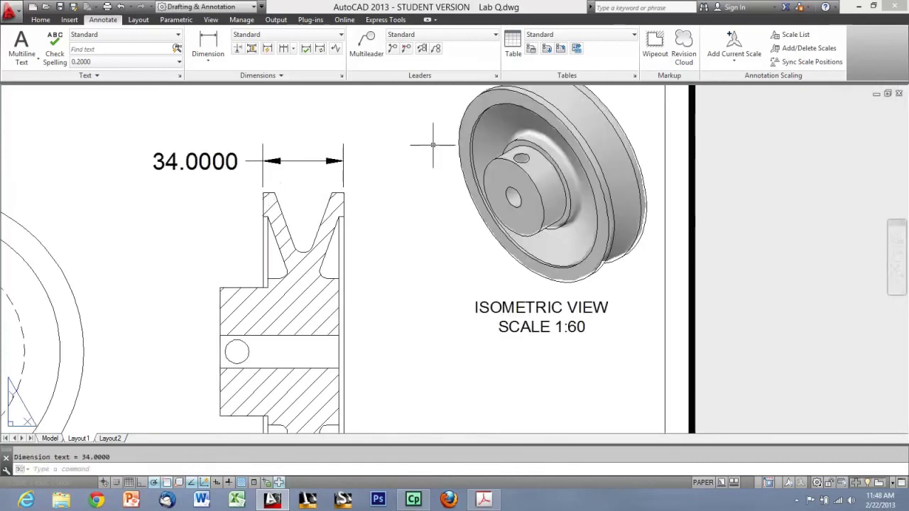
scroll(426, 178, down, 4)
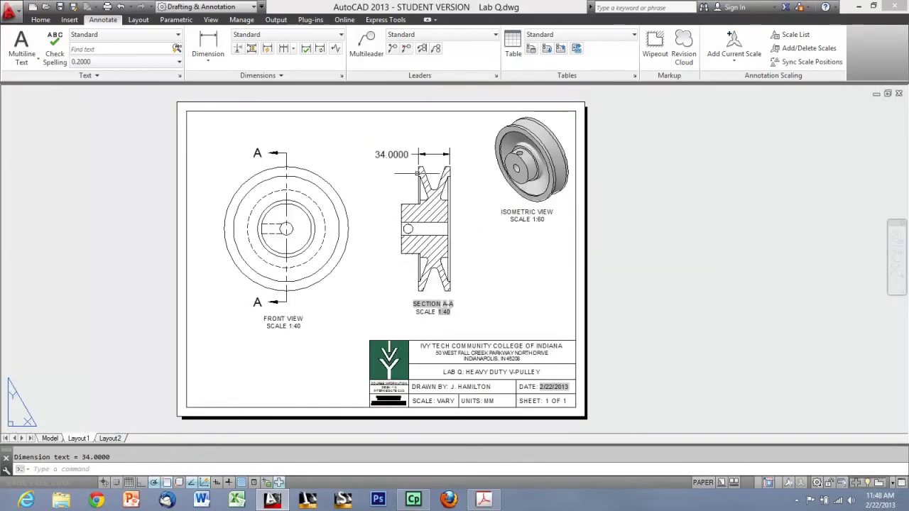
scroll(399, 153, up, 2)
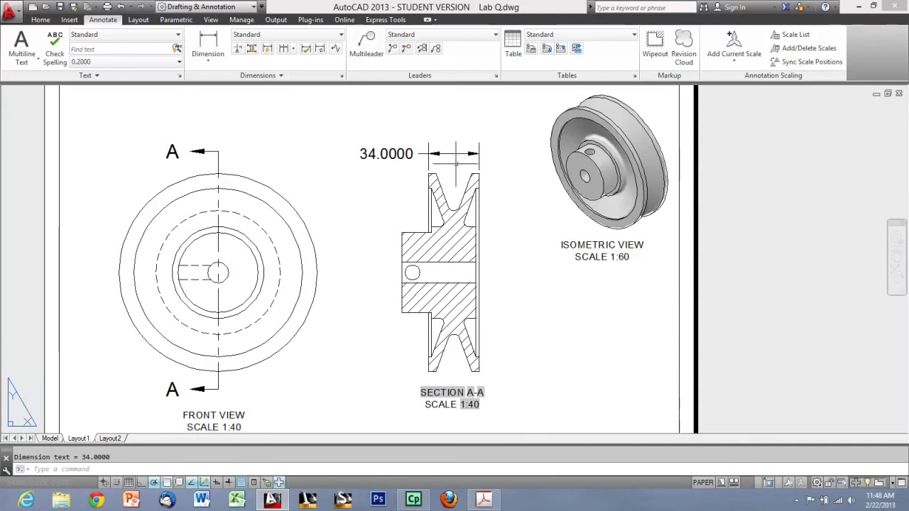
Step: Modify the Standard dimension style so linear dimensions use a precision of 0, and apply the change
mouse_move(407, 154)
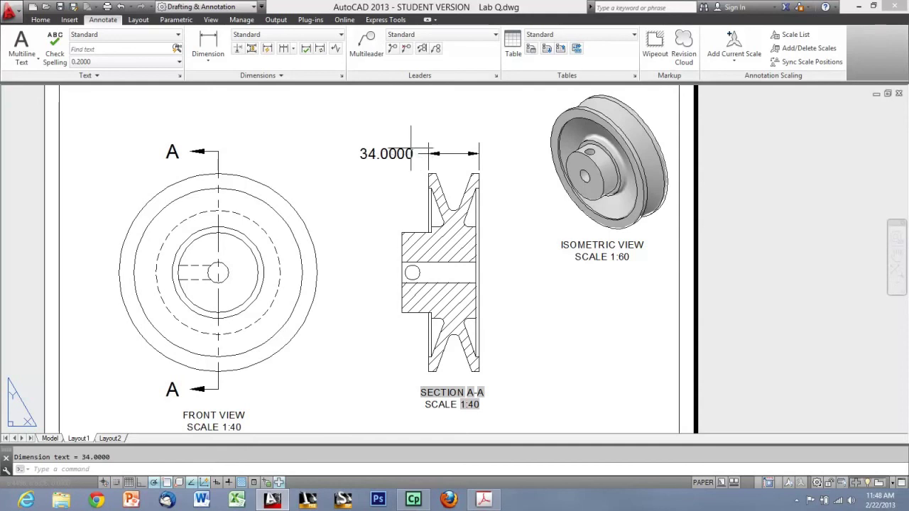
click(342, 76)
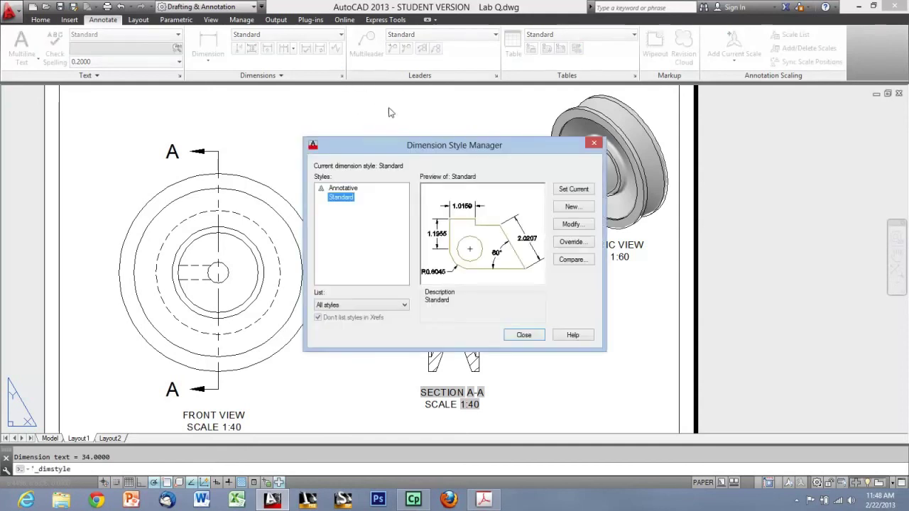
click(573, 225)
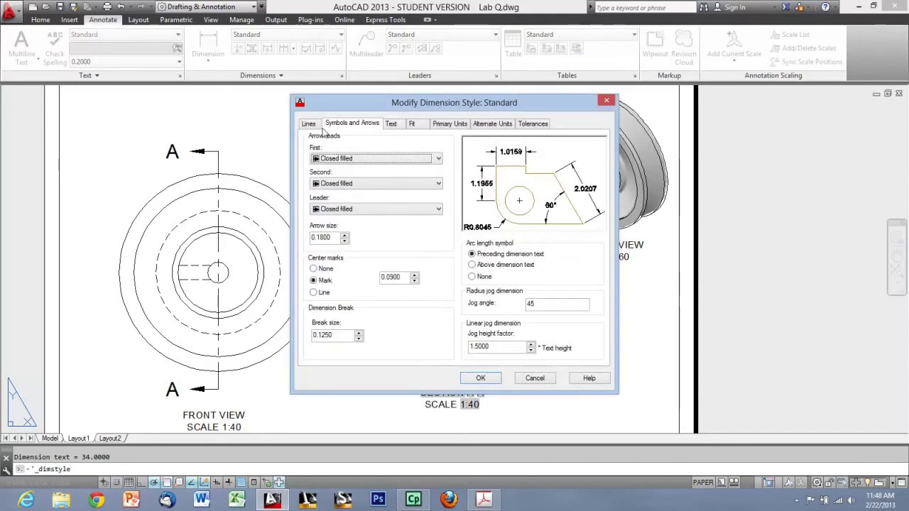
click(391, 125)
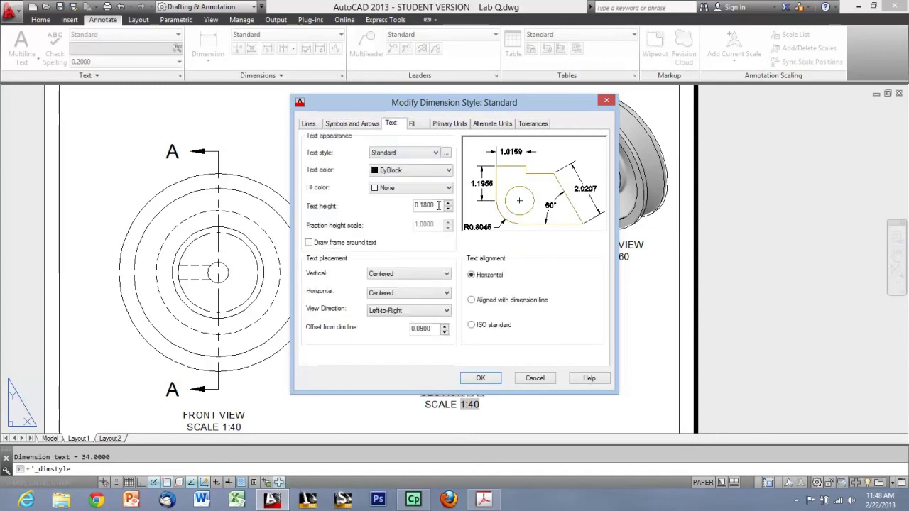
click(443, 124)
click(426, 168)
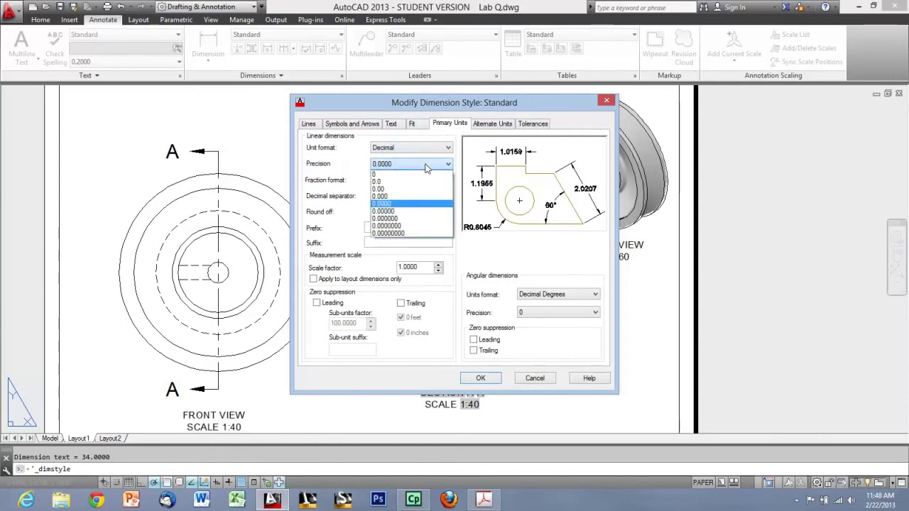
click(406, 177)
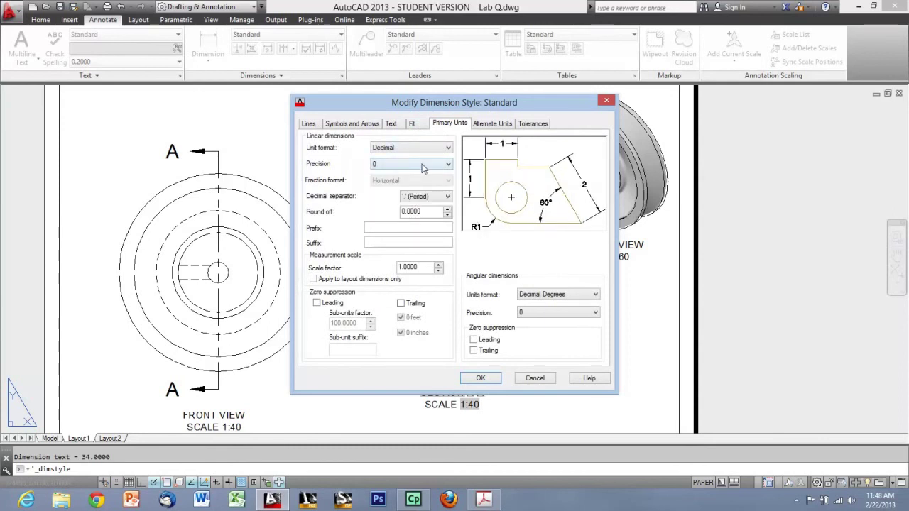
click(351, 124)
drag(336, 238, 313, 238)
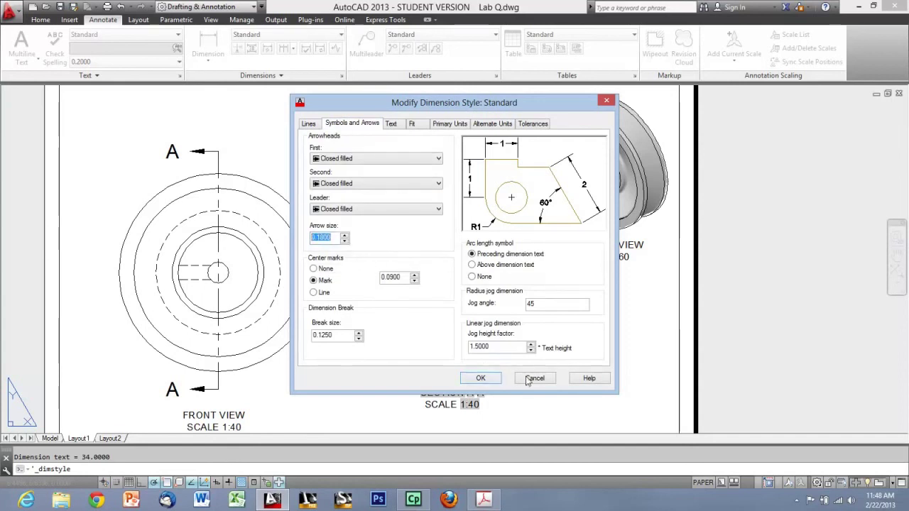
click(482, 379)
click(521, 334)
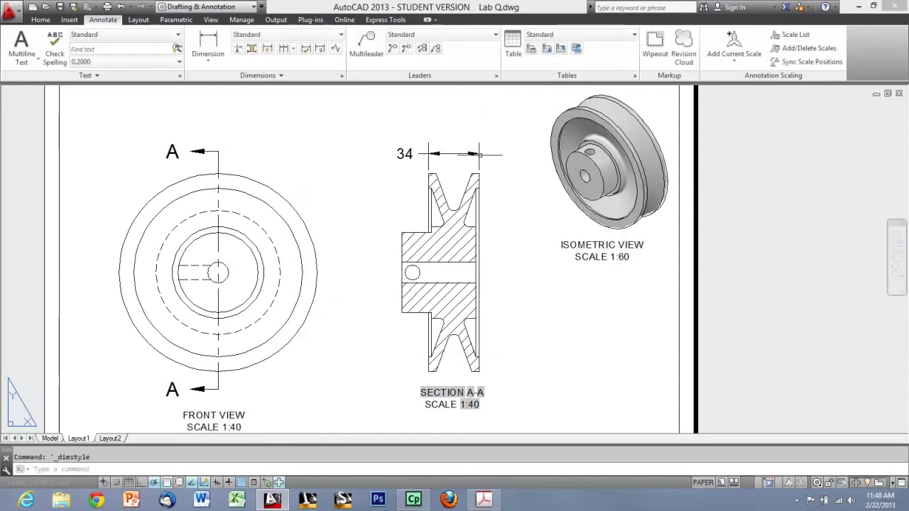
Step: Compare the layout with the dimensions in the Lab Q.pdf figure in Adobe Acrobat, and return to AutoCAD
scroll(479, 168, down, 2)
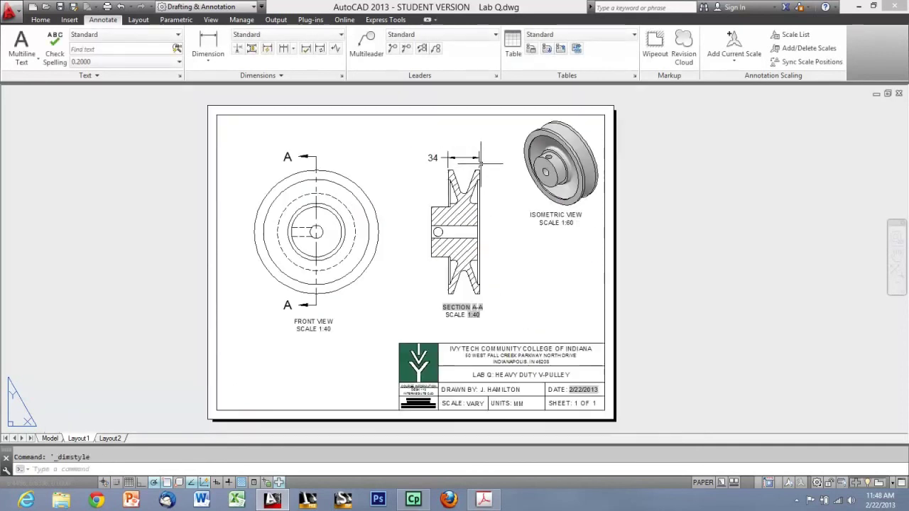
click(483, 499)
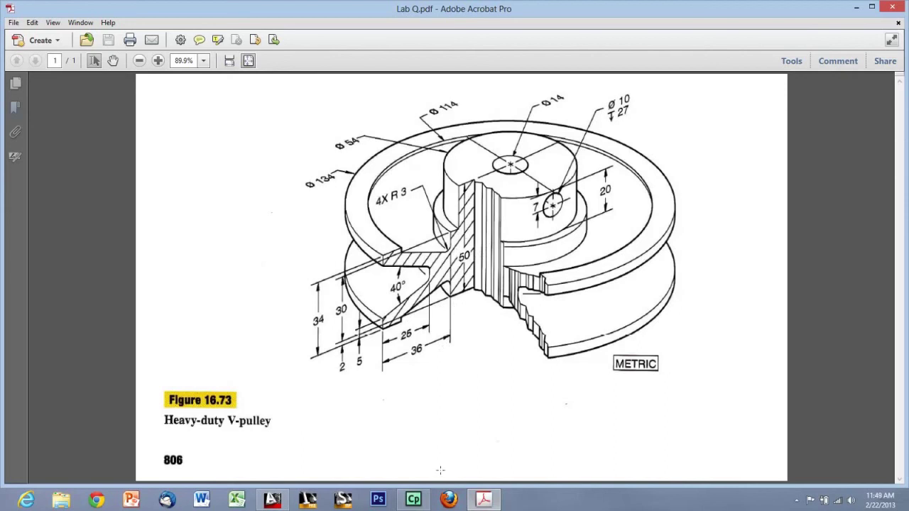
click(272, 499)
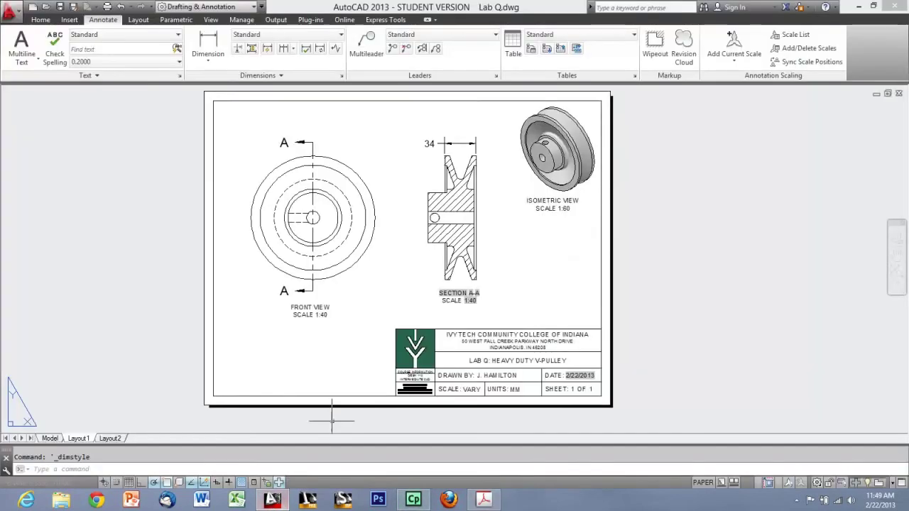